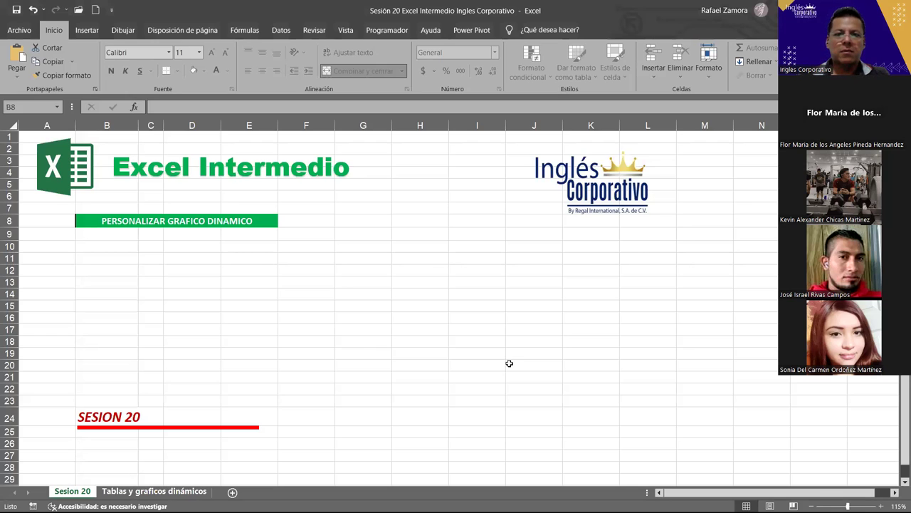
Switch from Sesion 20 to the 'Tablas y graficos dinámicos' sheet with Ctrl+PageDown
key(ctrl+Page_Down)
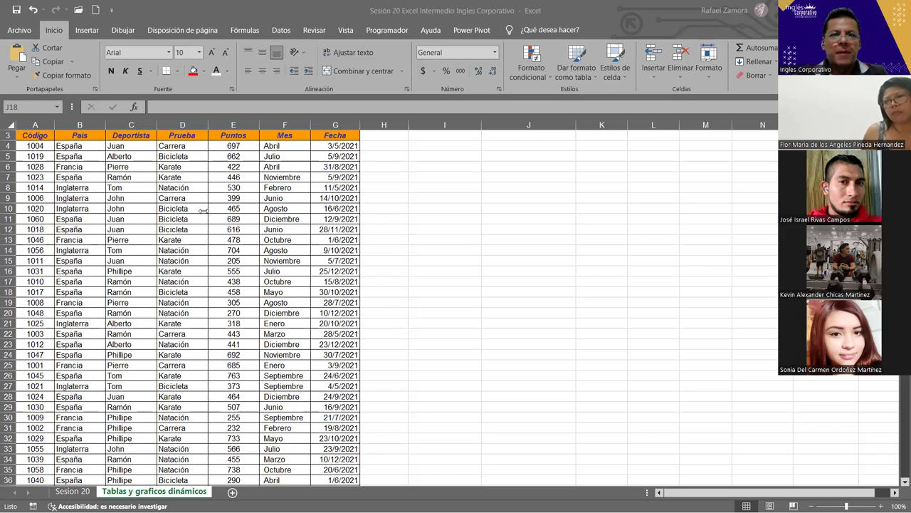
Point out the date G18, score E17, month F11 and event D12, then select a table cell
click(432, 315)
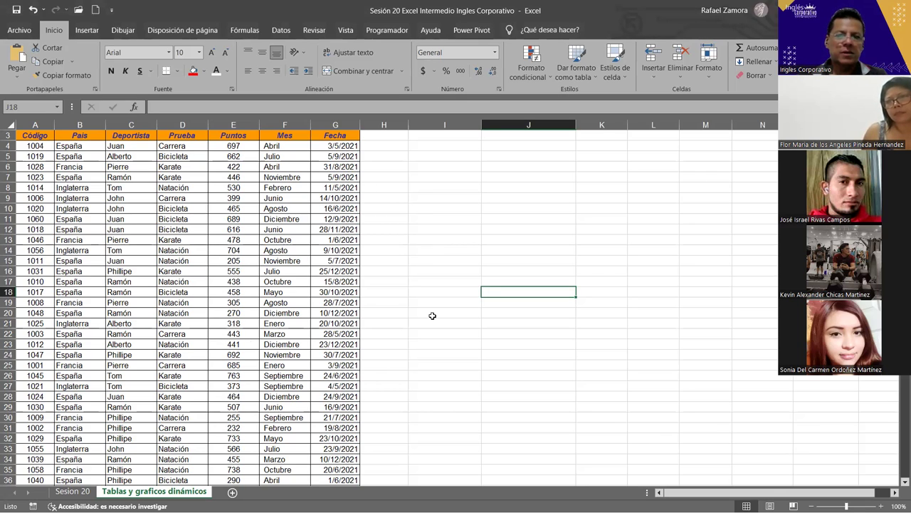
click(347, 290)
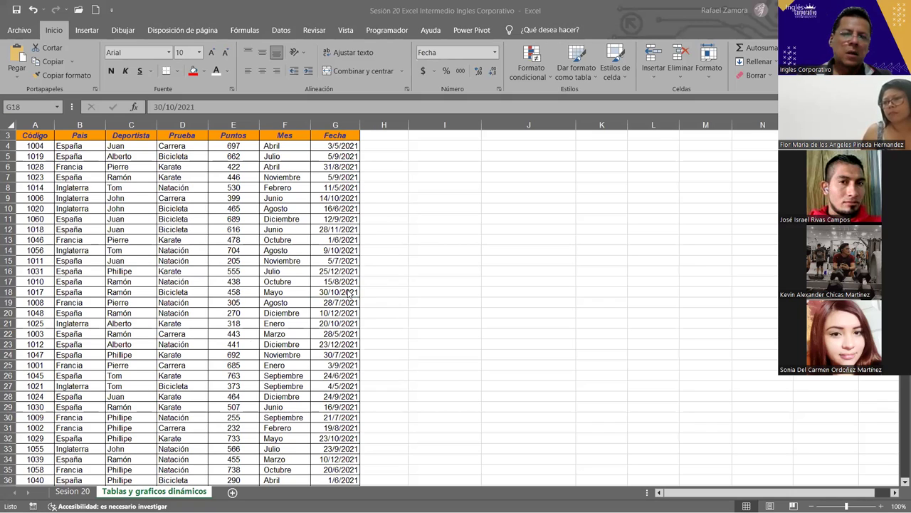
click(246, 279)
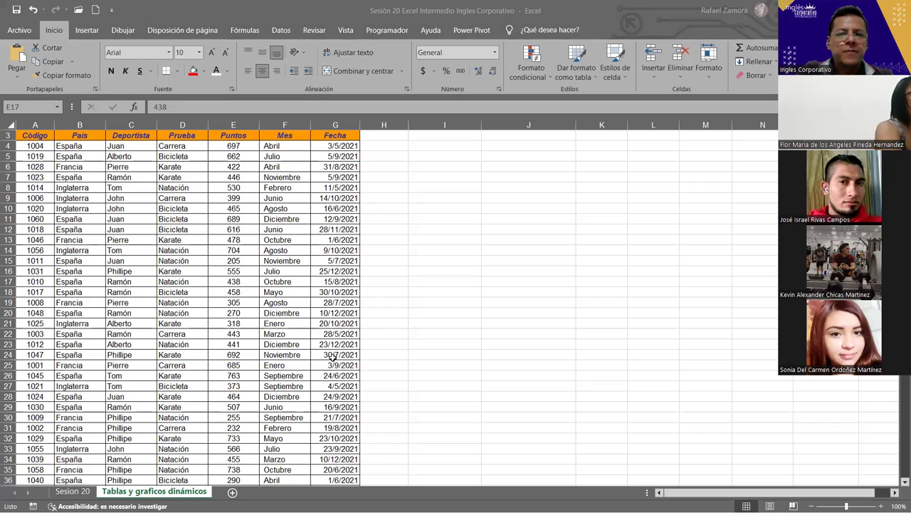
click(285, 219)
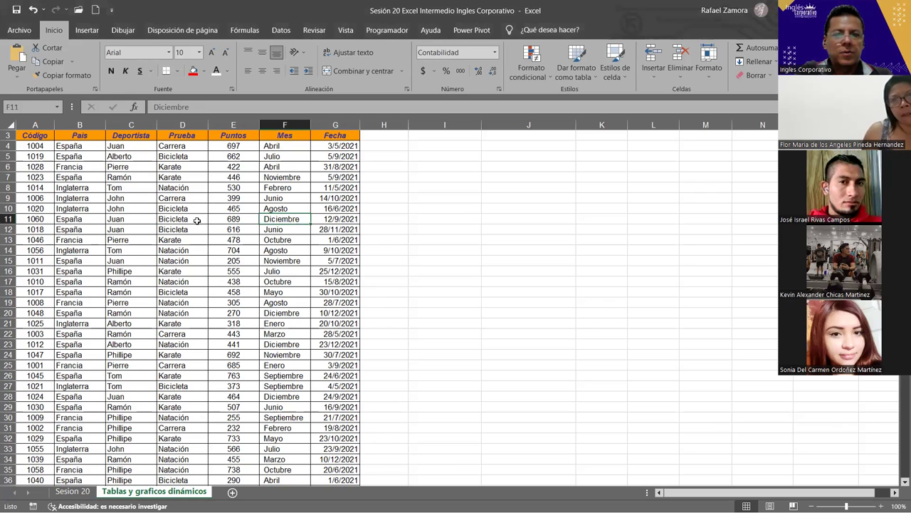
click(174, 229)
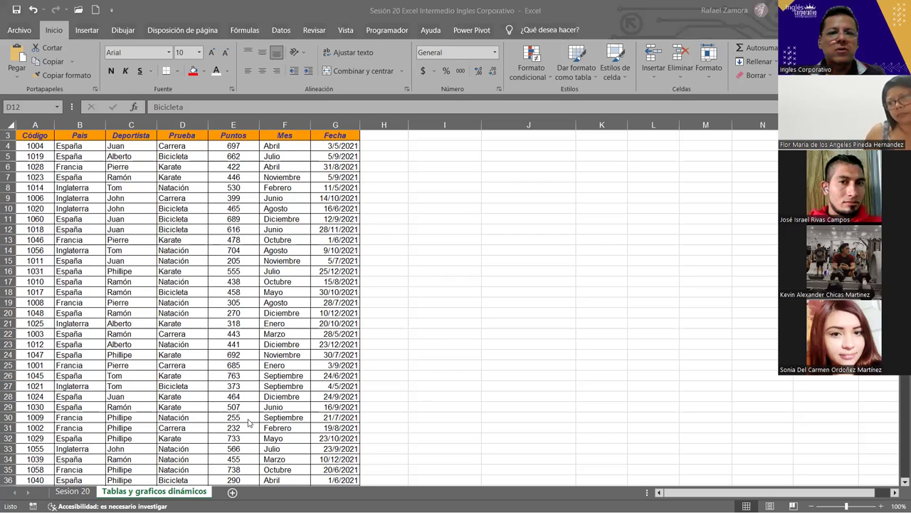
click(252, 239)
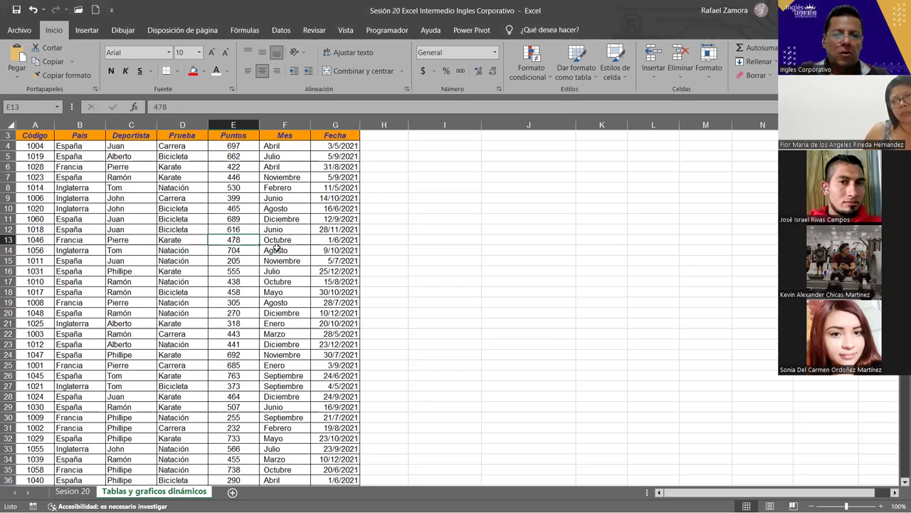
Insert a pivot table on a new sheet summing Puntos by País, then select A1:B1
click(87, 30)
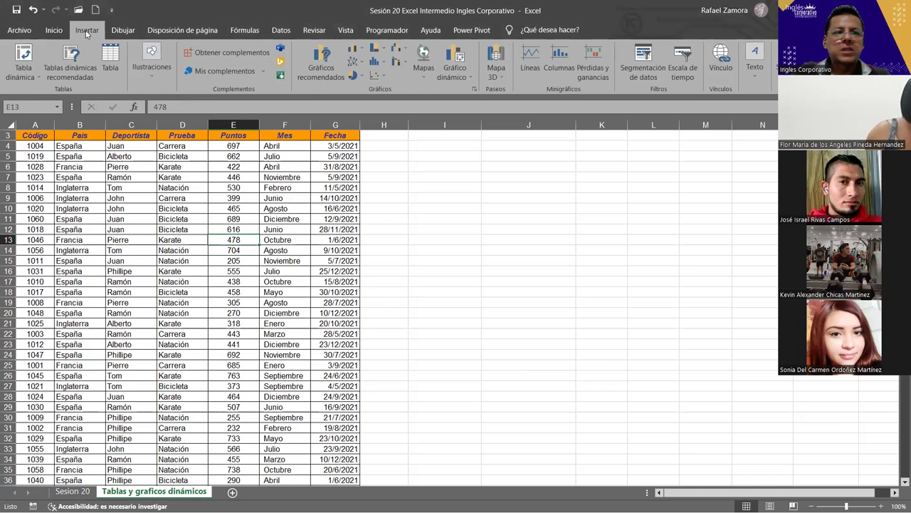
click(22, 57)
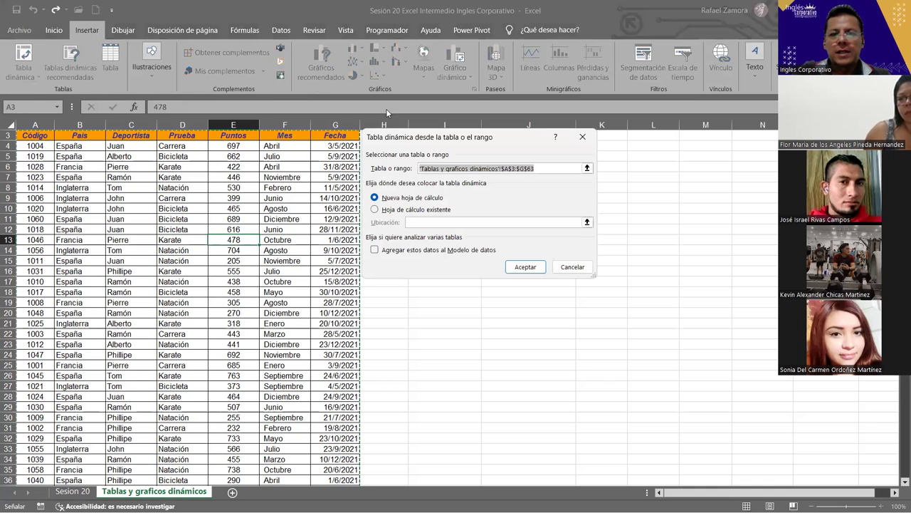
click(519, 272)
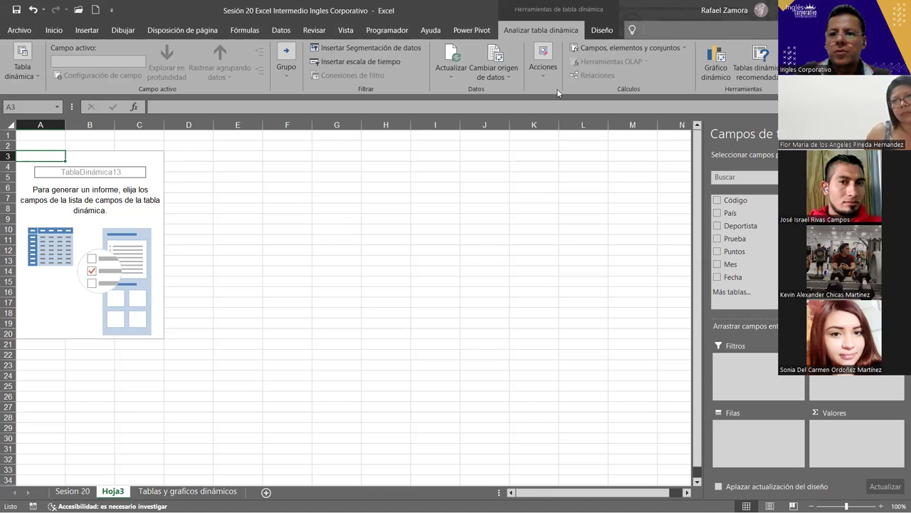
drag(735, 252, 859, 437)
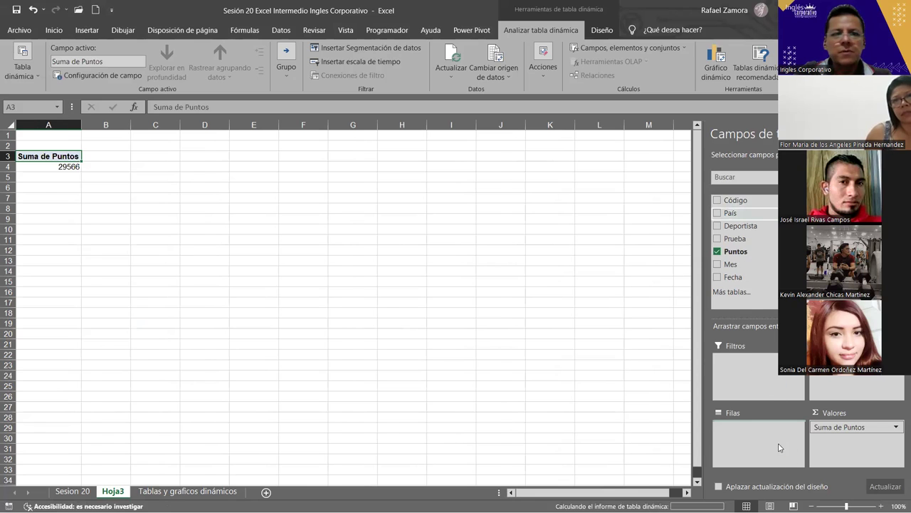
drag(731, 212, 780, 447)
click(42, 135)
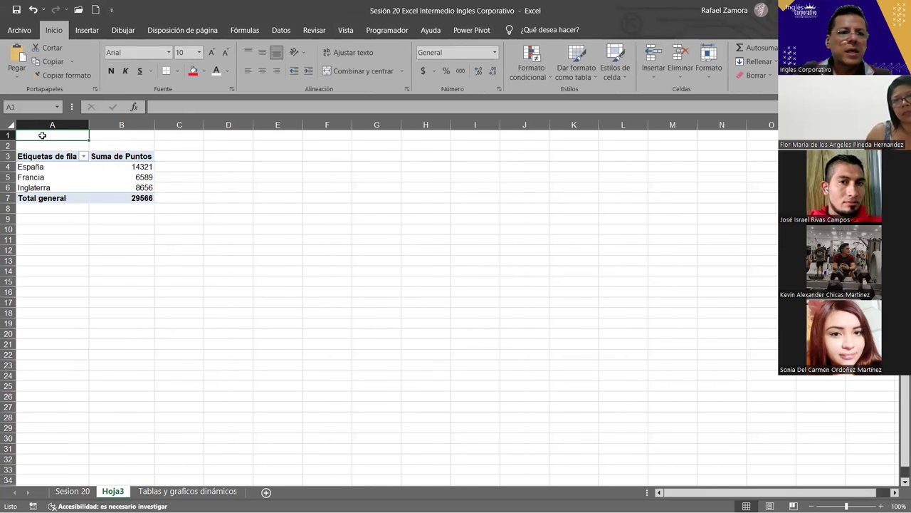
drag(42, 136, 107, 135)
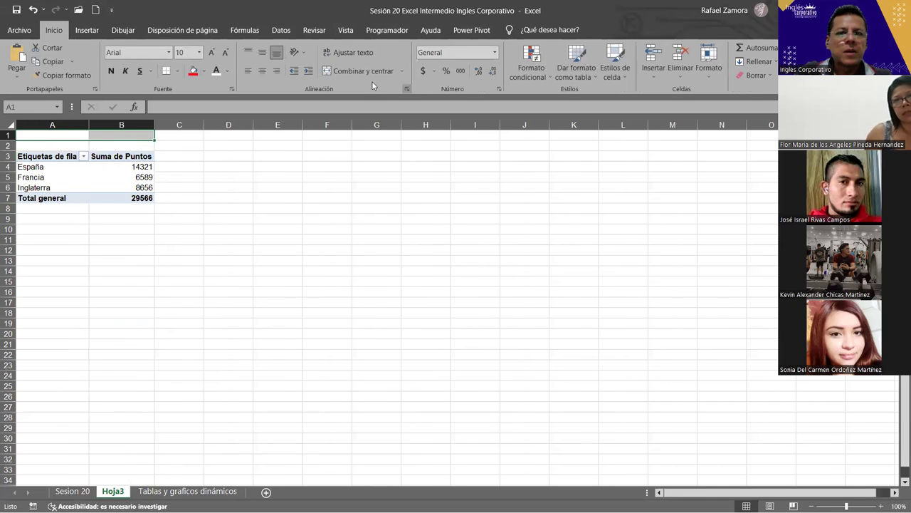
Merge A1:B1 into a bold, white-on-red 'SUMA DE PUNTOS POR PAIS' title
click(361, 70)
click(193, 72)
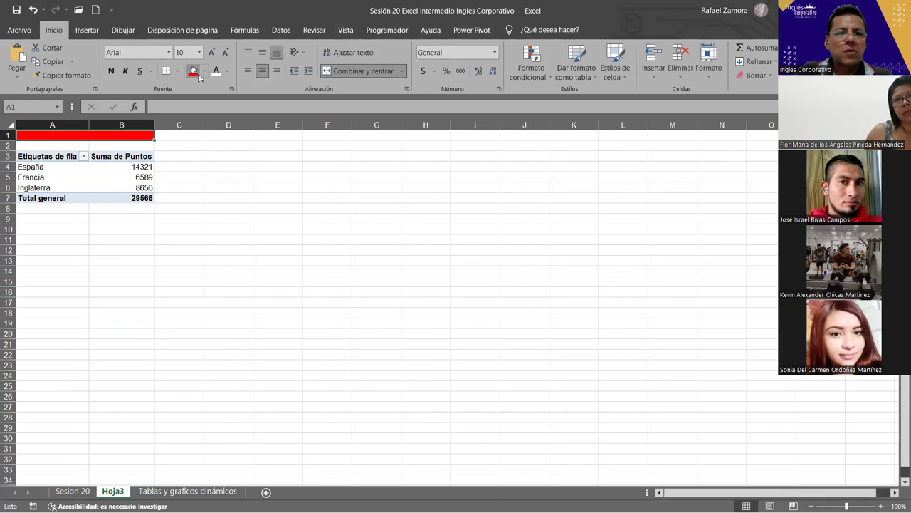
click(219, 74)
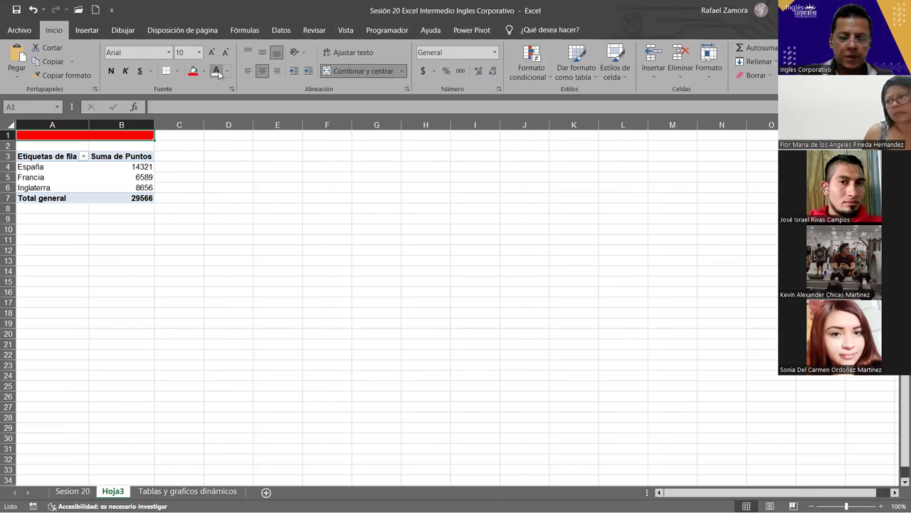
text(SUMA DE PUNTOS POR PAIS)
click(271, 259)
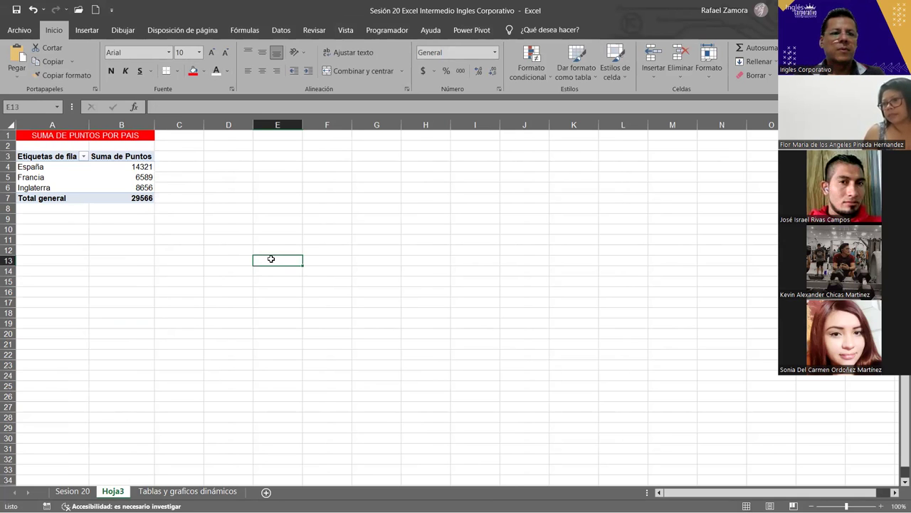
click(129, 135)
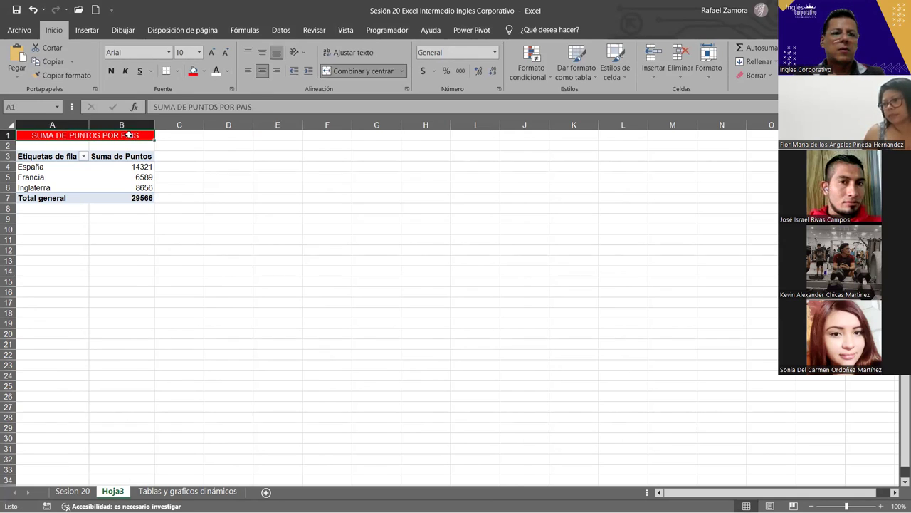
click(208, 269)
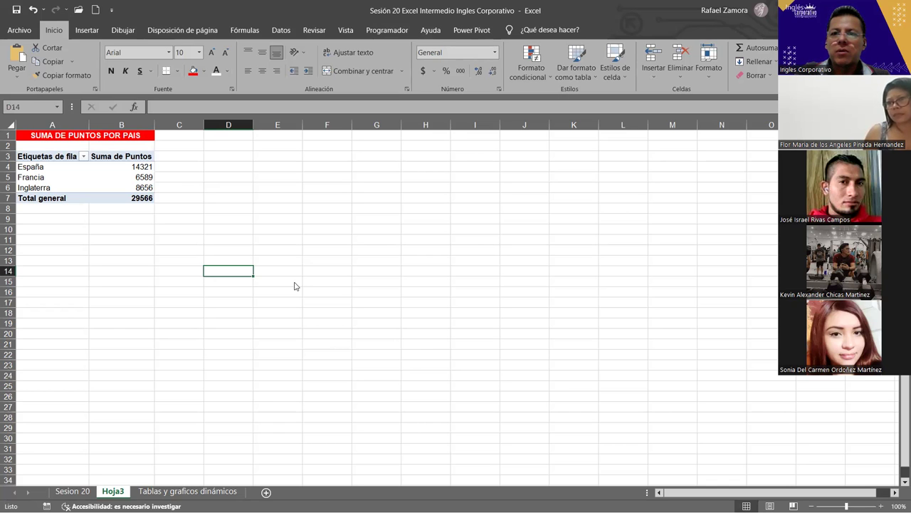
Apply a green pivot table style to the pivot table
click(121, 177)
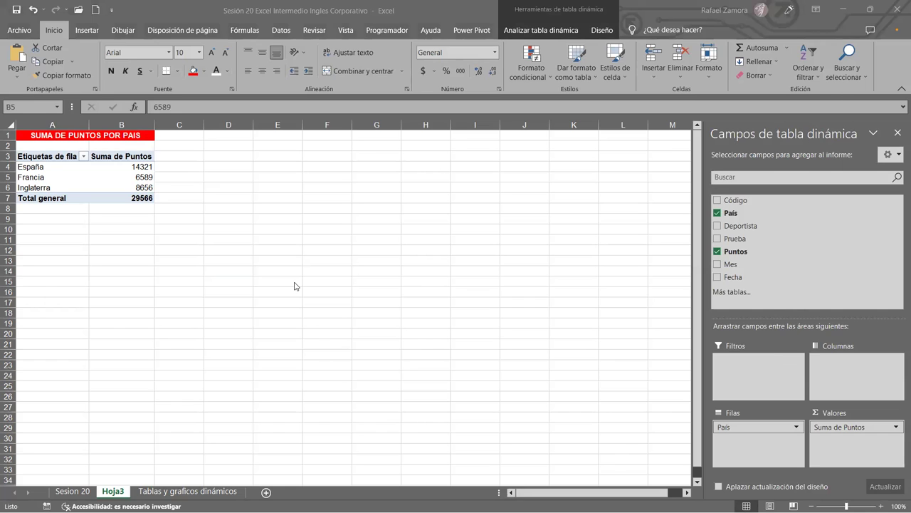
click(118, 176)
click(606, 33)
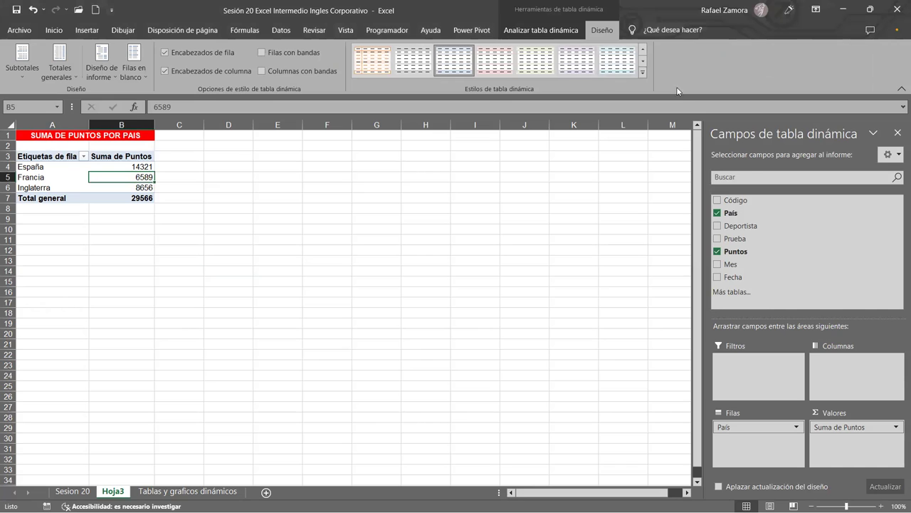
click(643, 75)
click(217, 240)
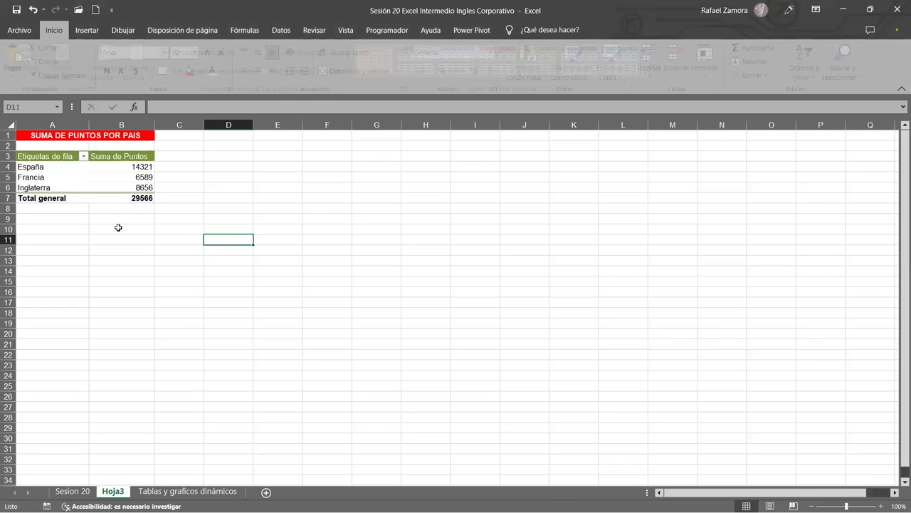
click(137, 180)
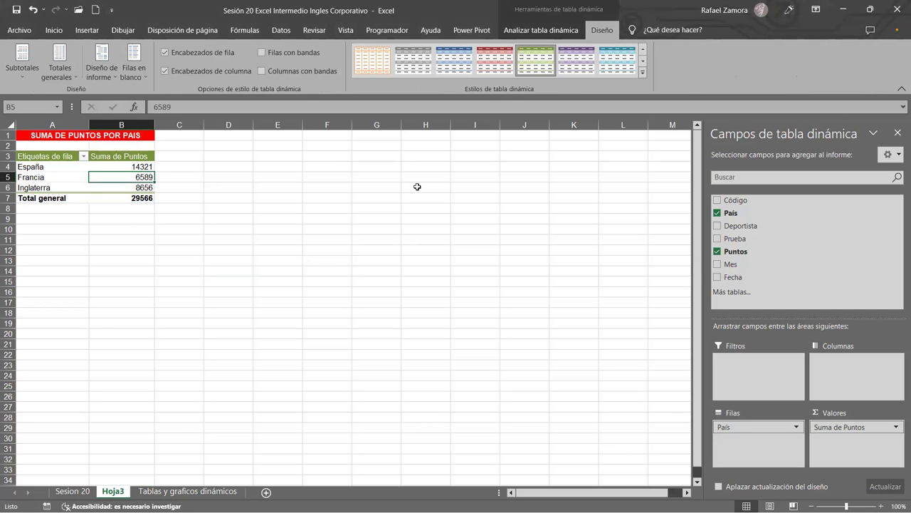
Format Suma de Puntos as Número with a thousands separator and 0 decimals
right_click(144, 178)
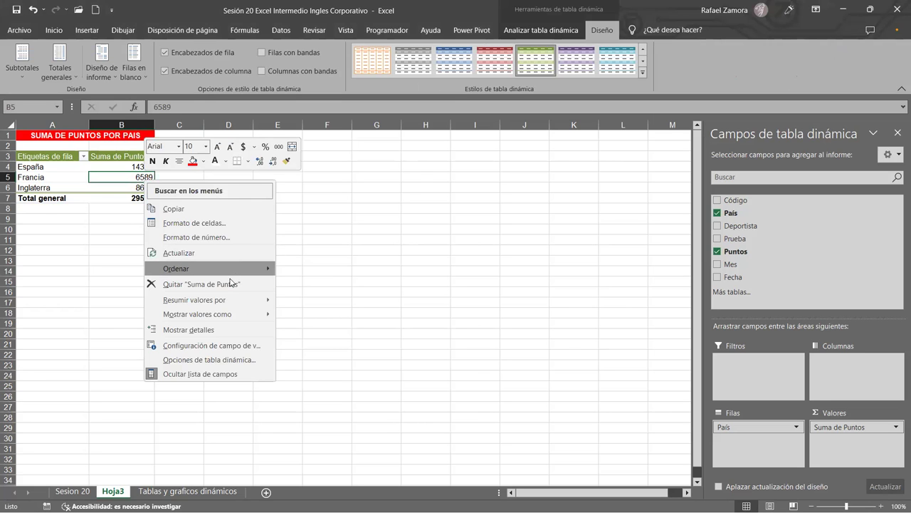
click(240, 350)
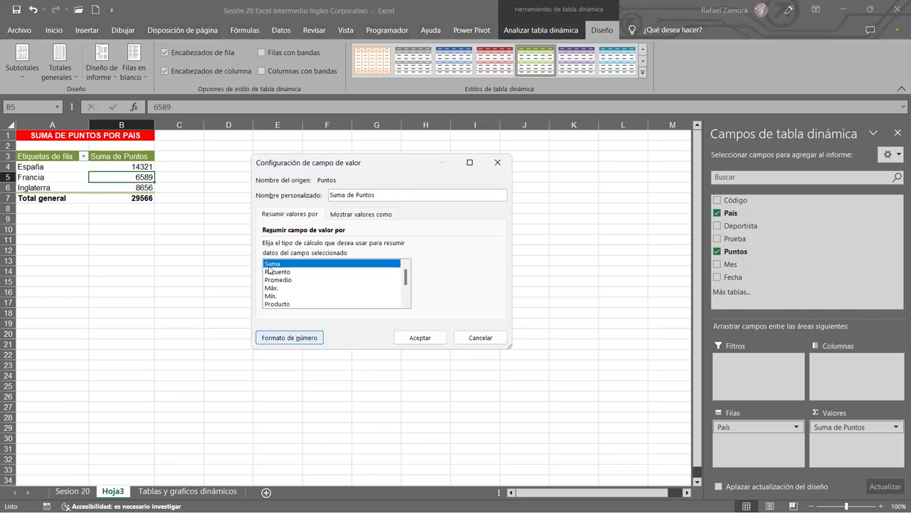
click(281, 335)
click(114, 255)
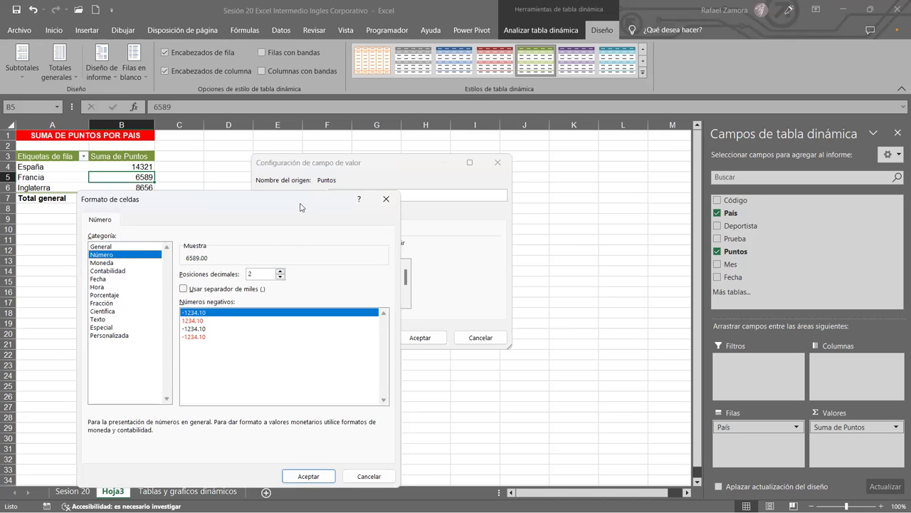
drag(299, 206, 399, 98)
click(283, 180)
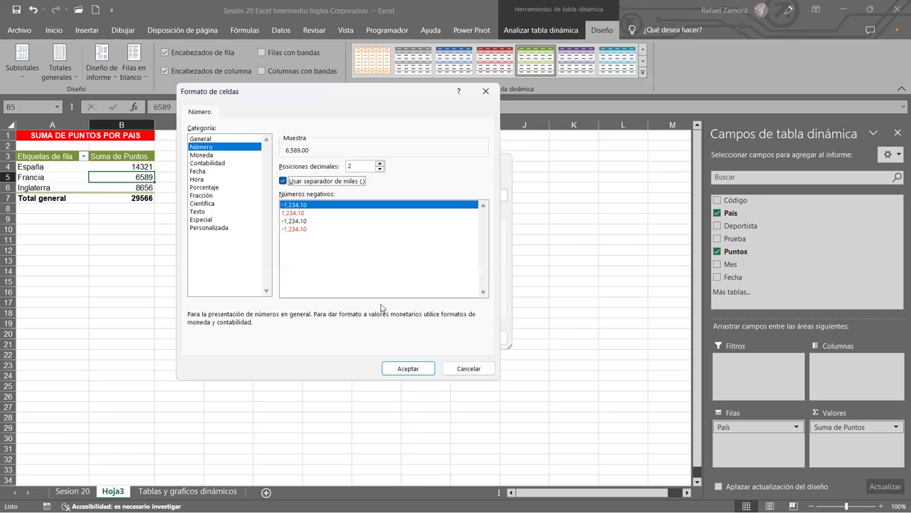
click(418, 366)
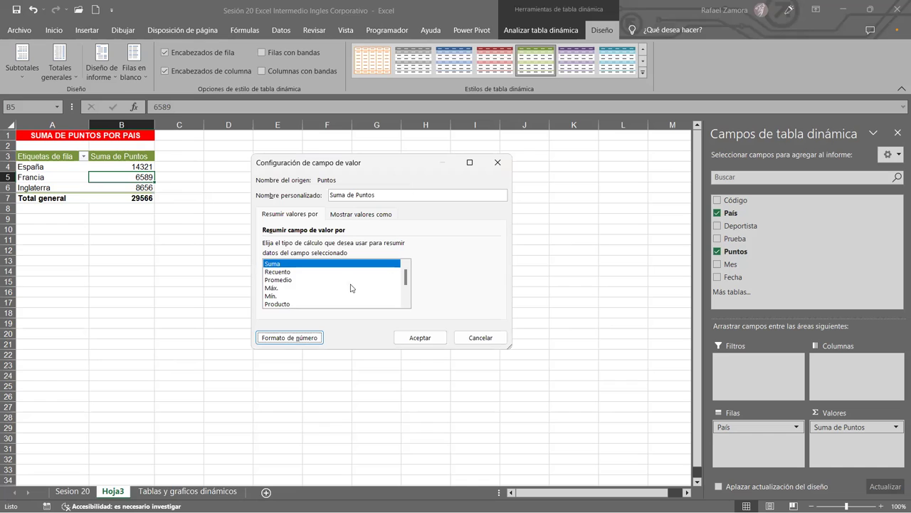
click(299, 336)
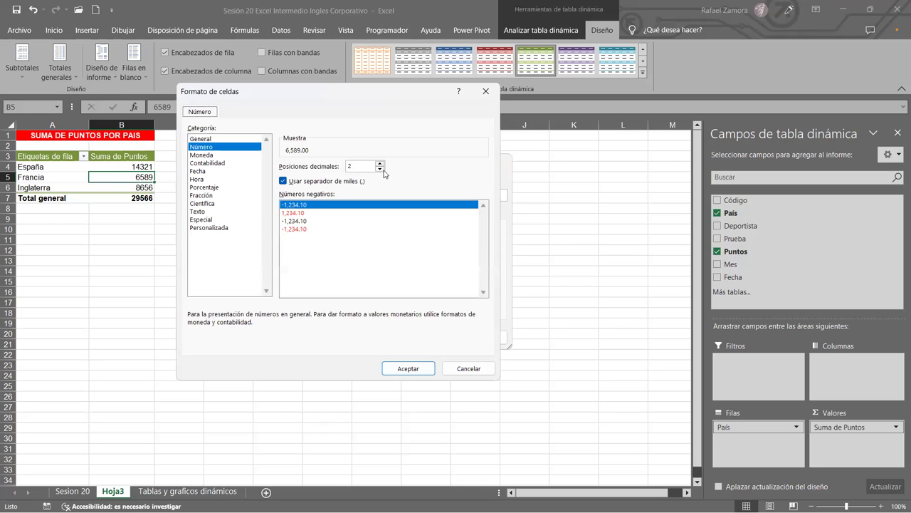
click(379, 169)
click(380, 169)
click(413, 369)
click(427, 336)
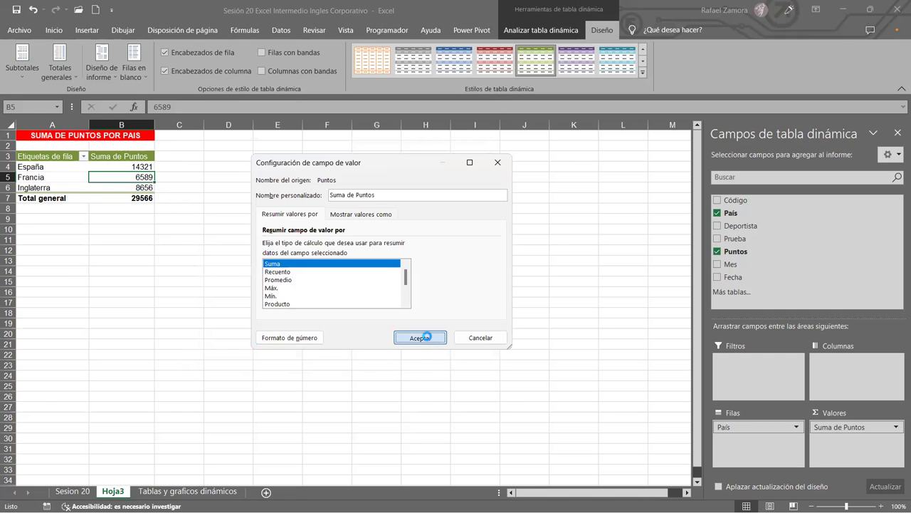
click(415, 313)
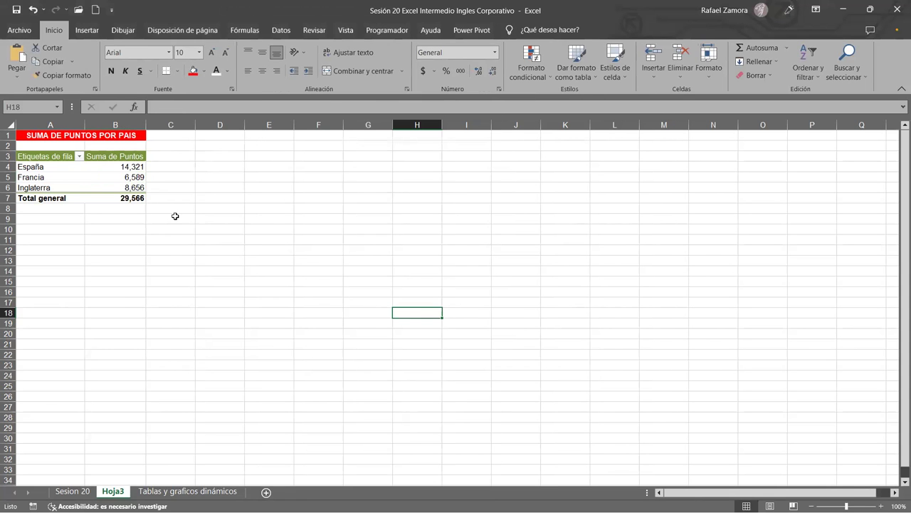
Centre the points values in column B, down to the total
ctrl+scroll(208, 256, up, 2)
drag(171, 179, 169, 222)
click(262, 70)
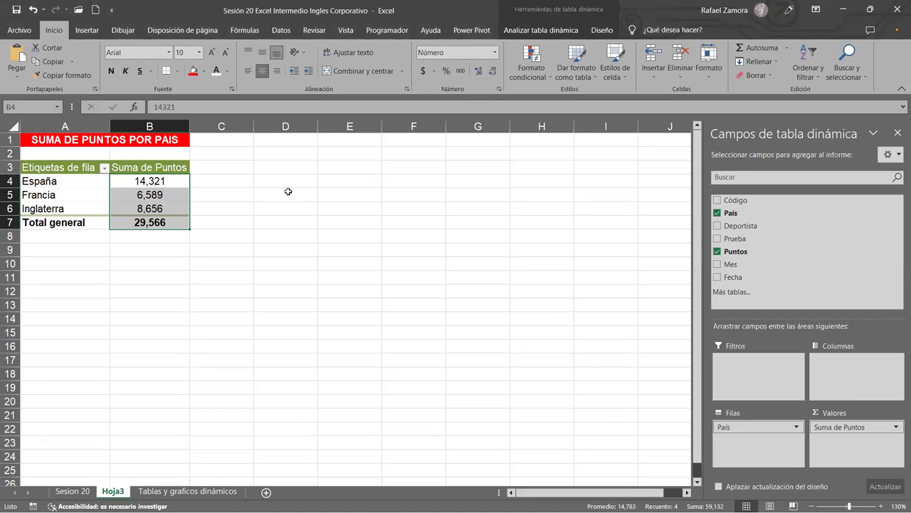
click(355, 303)
click(144, 194)
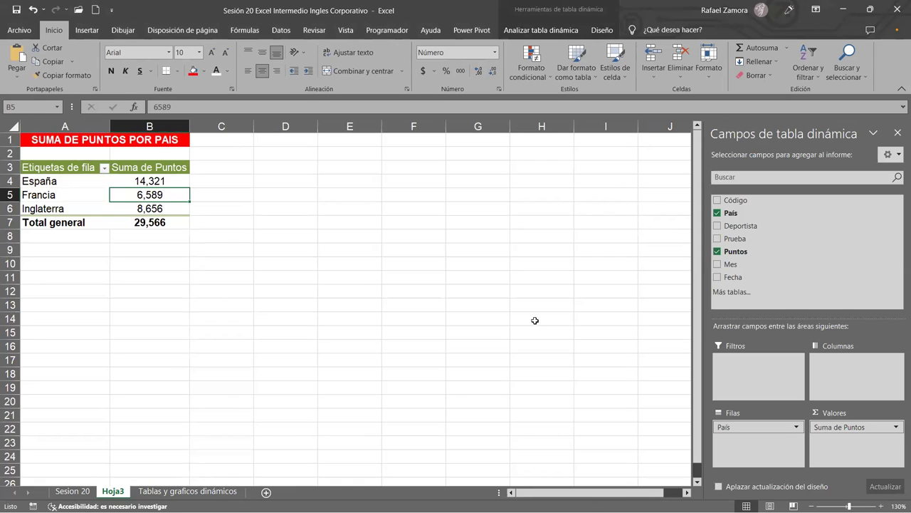
click(225, 192)
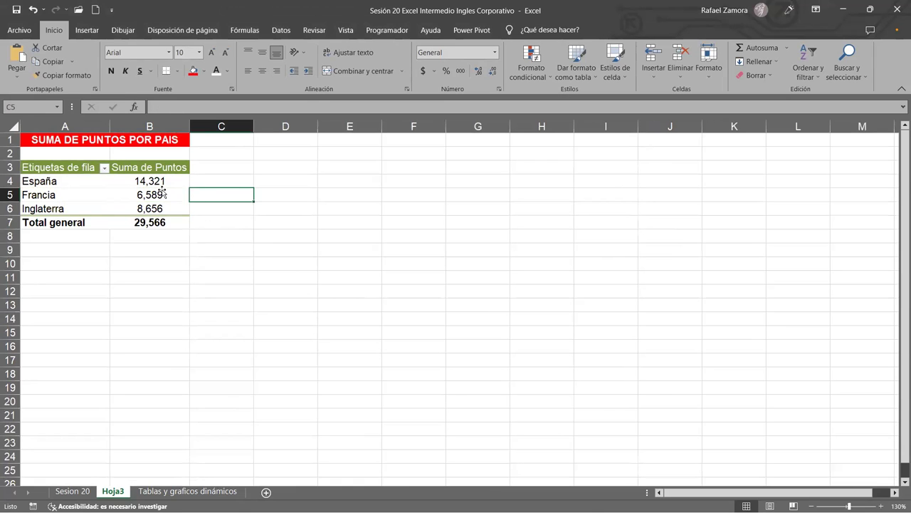
click(162, 195)
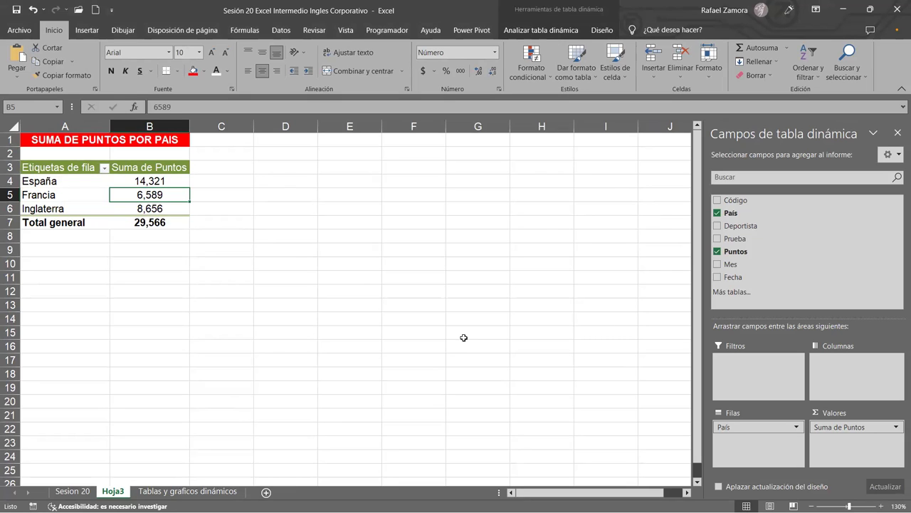
click(269, 208)
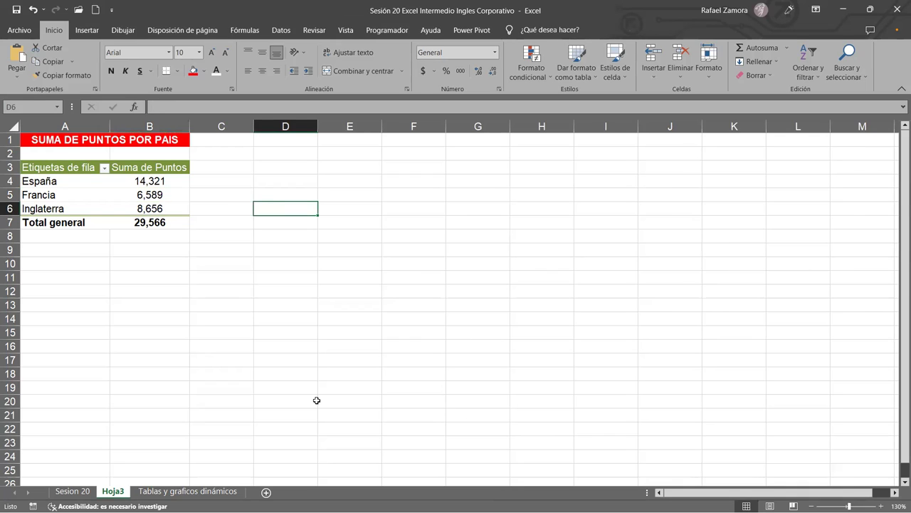
click(283, 184)
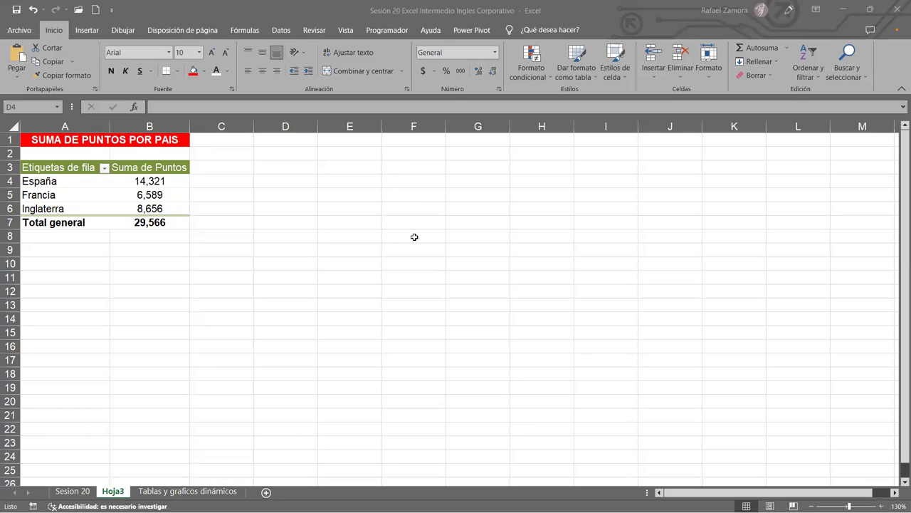
key(alt+Tab)
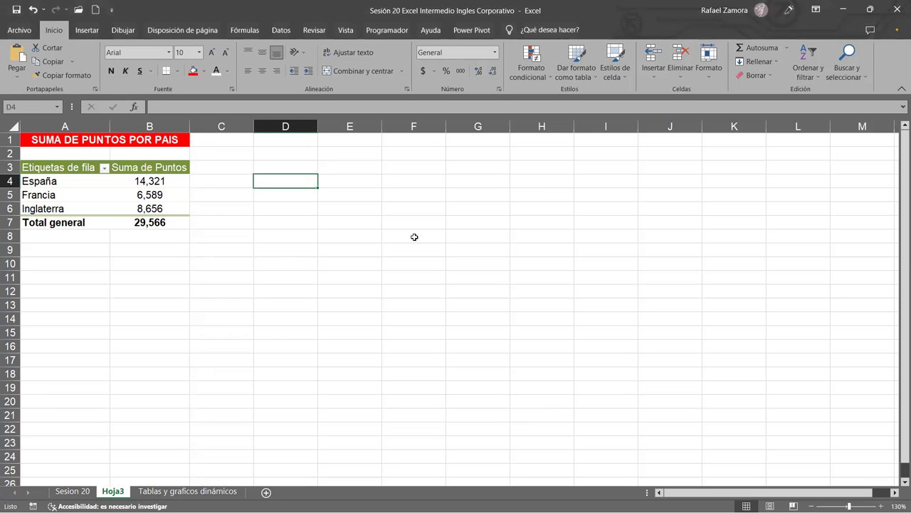
click(355, 194)
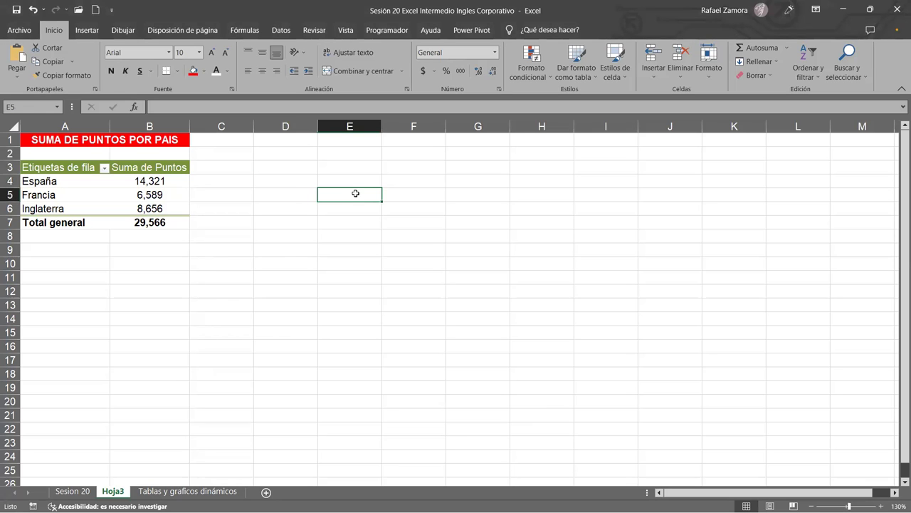
With a pivot value cell active, bring up the Insertar commands for a pivot chart
right_click(149, 185)
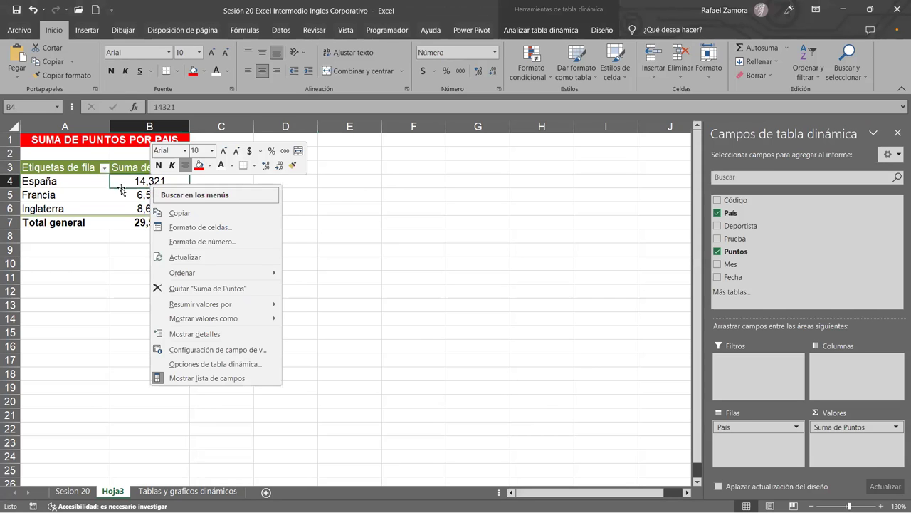
click(121, 190)
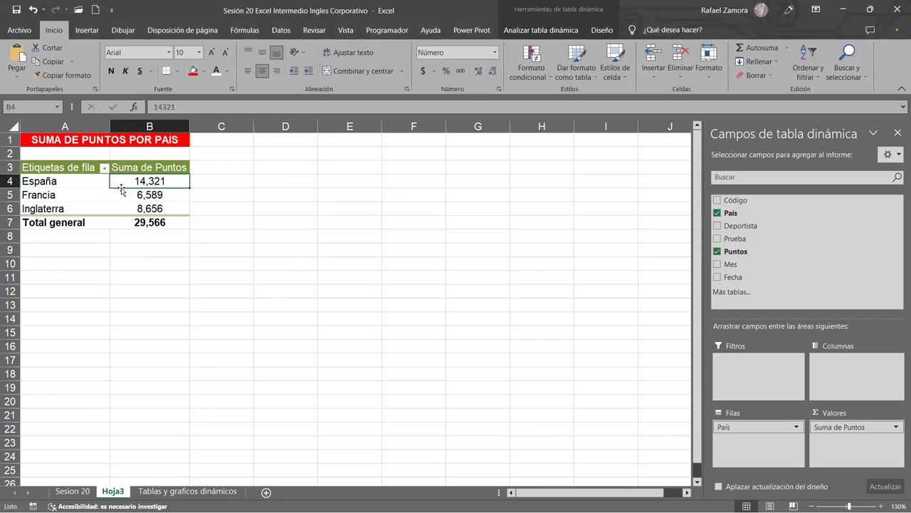
click(91, 31)
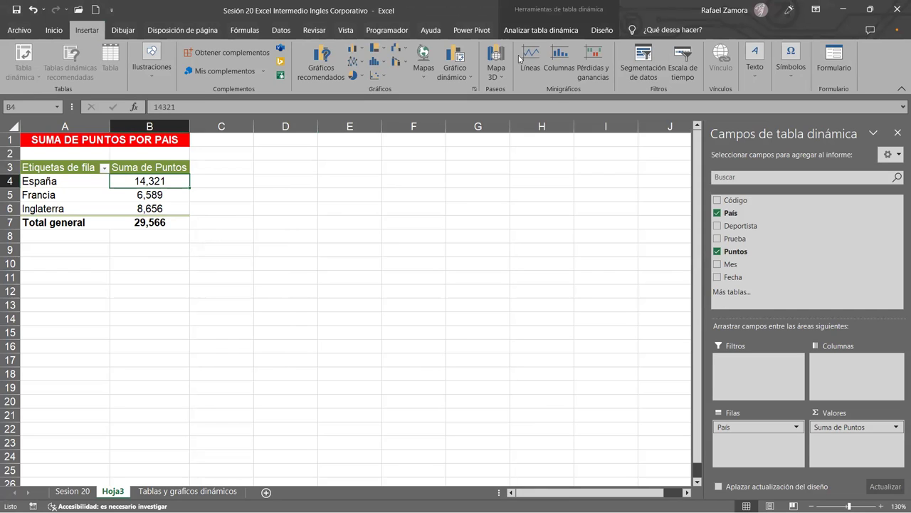
Insert a 3D pie pivot chart beside the table and show its data labels
click(456, 57)
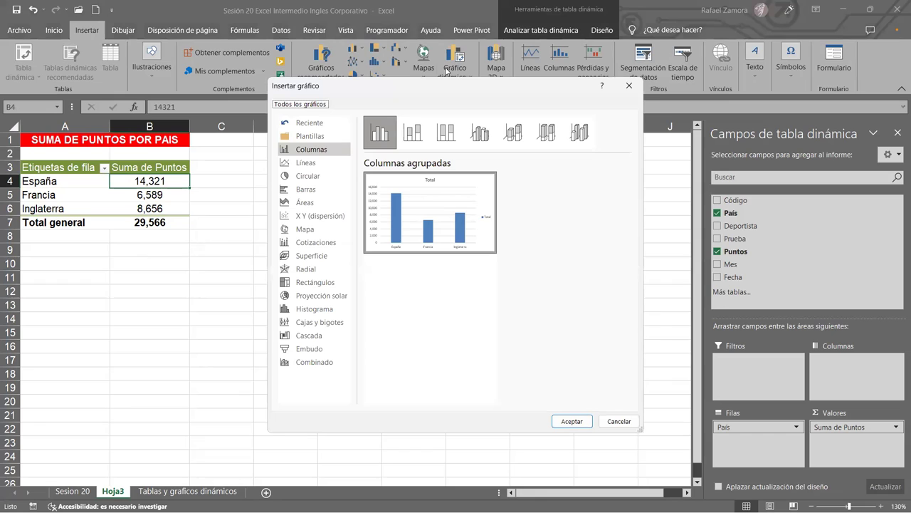
click(324, 178)
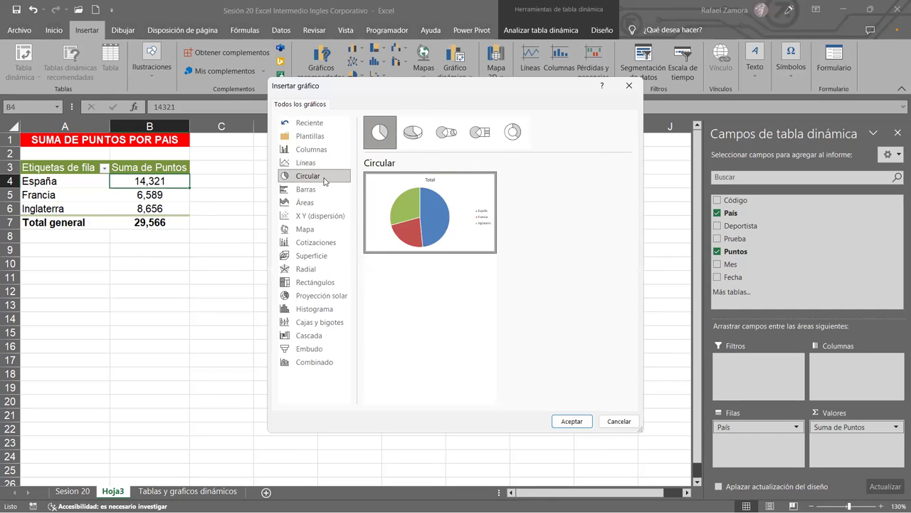
click(420, 134)
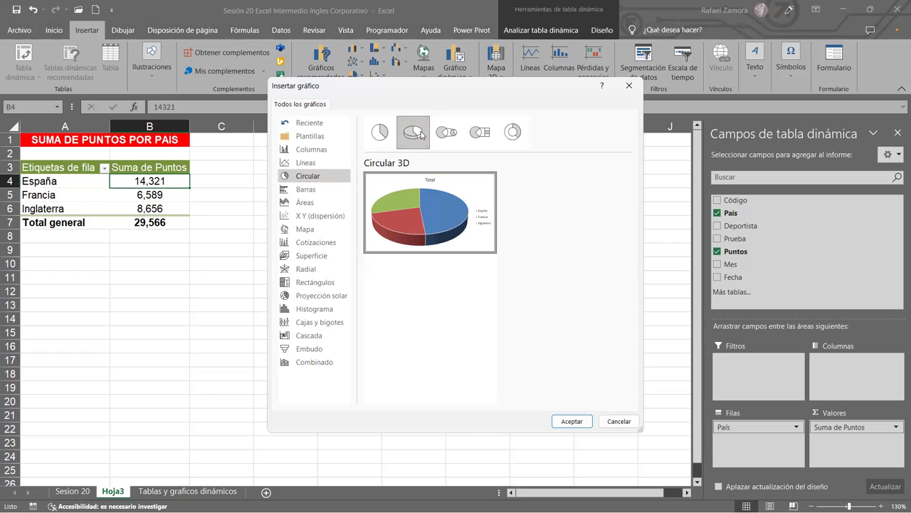
click(576, 422)
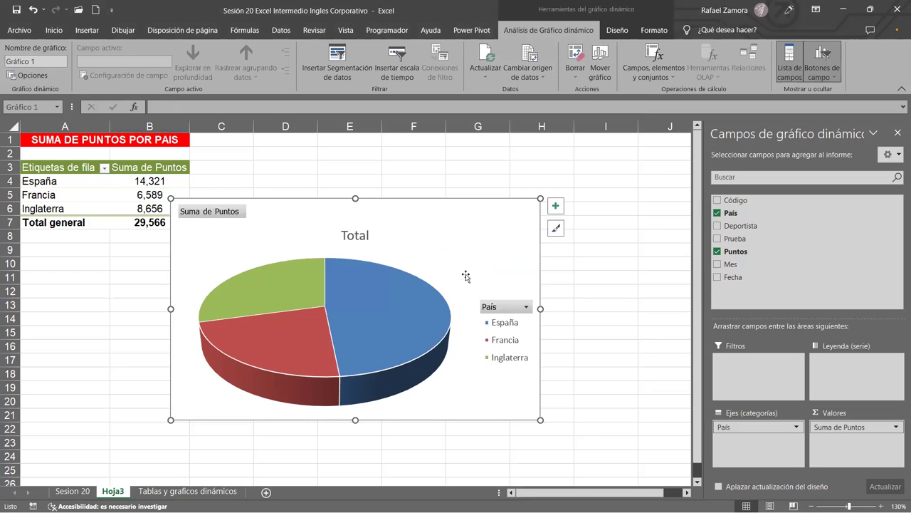
drag(467, 252, 508, 237)
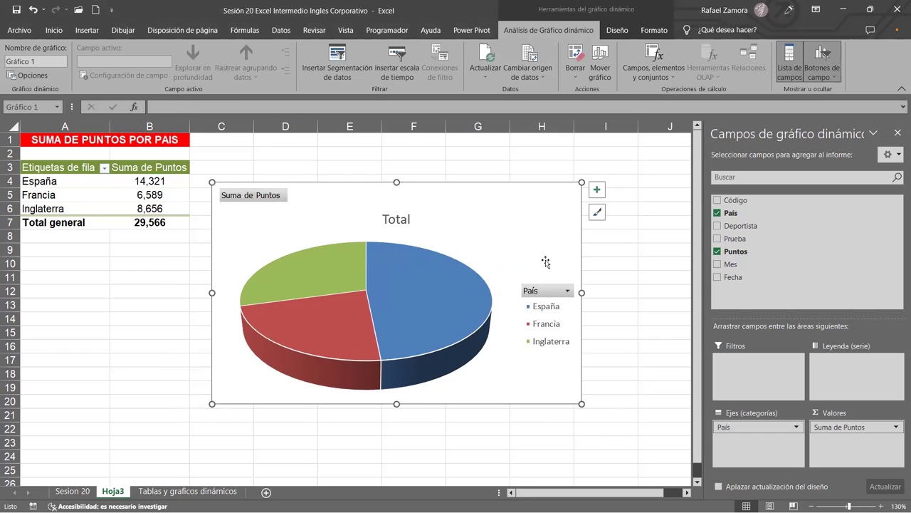
click(598, 190)
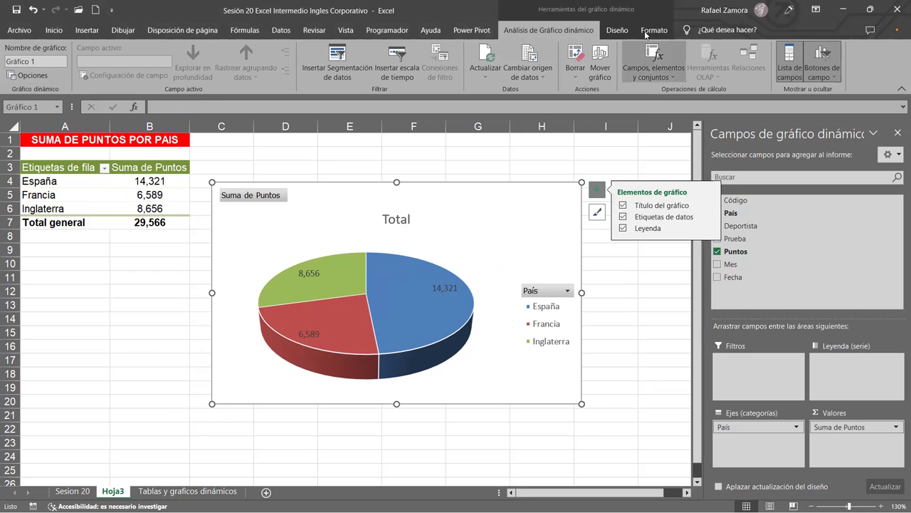
Apply the dark chart style and change the chart title from Total to 'Suma de Puntos'
click(617, 31)
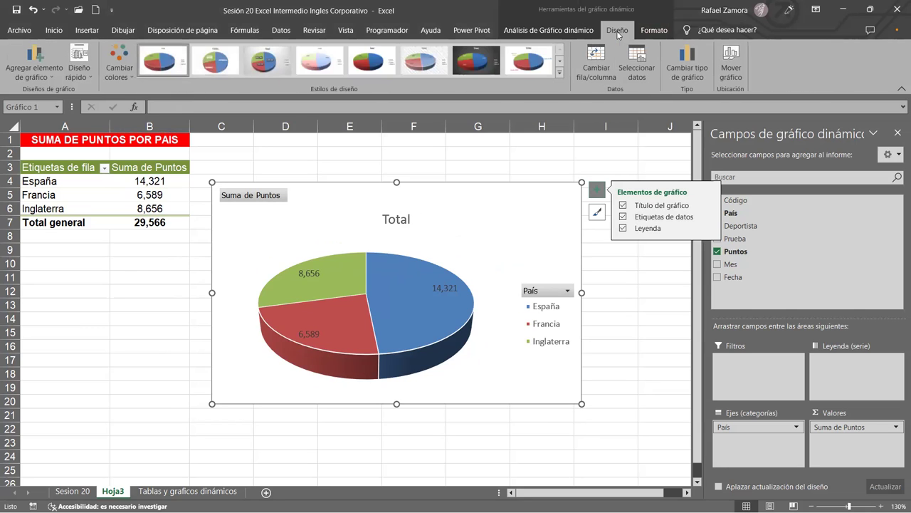
click(487, 61)
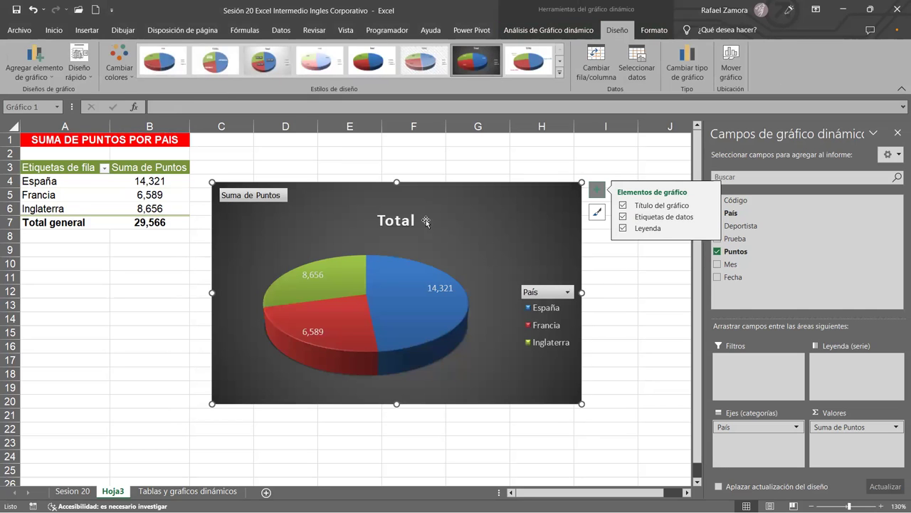
click(404, 222)
double_click(405, 223)
text(sUMA D)
key(BackSpace)
key(BackSpace)
key(BackSpace)
key(BackSpace)
key(BackSpace)
key(BackSpace)
text(Suma de PUNTOS)
key(BackSpace)
key(BackSpace)
key(BackSpace)
key(BackSpace)
key(BackSpace)
text(untos)
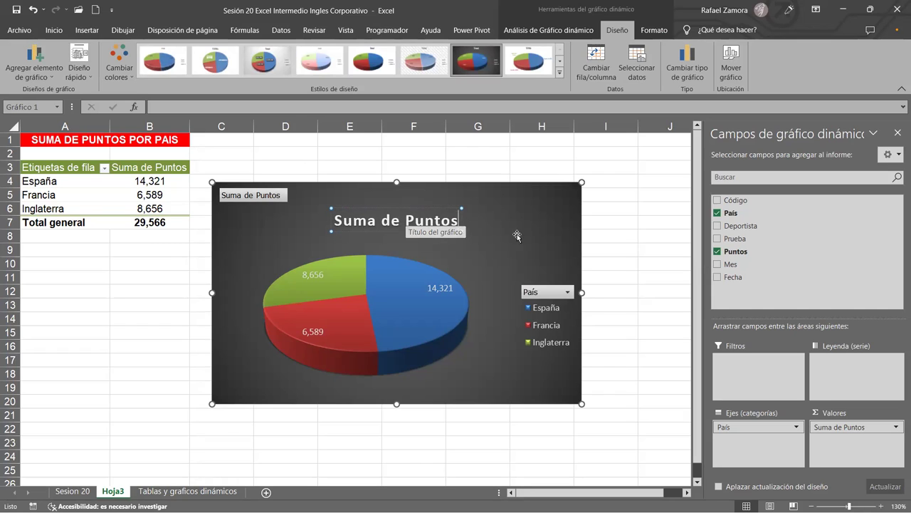
click(524, 236)
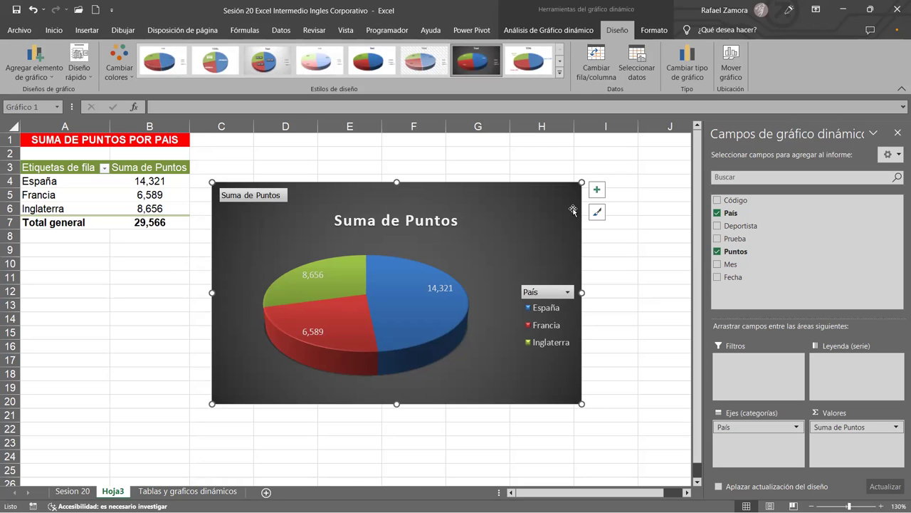
click(611, 165)
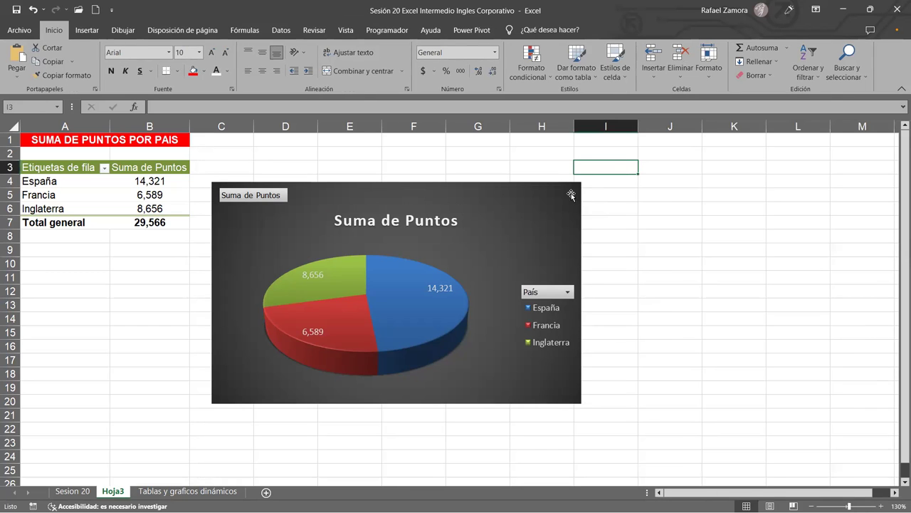
Filter the pie chart's País field to show only España and Francia
key(ctrl+z)
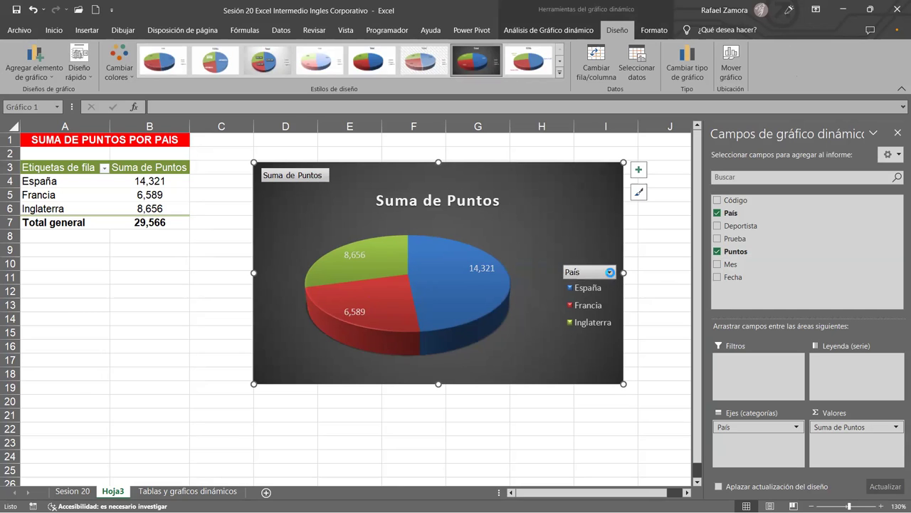
click(610, 274)
click(485, 387)
click(485, 398)
click(485, 408)
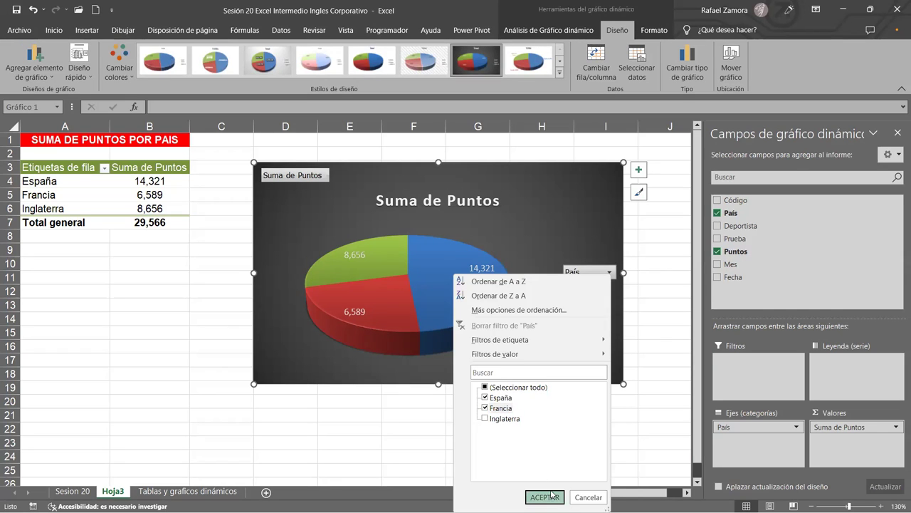
click(553, 496)
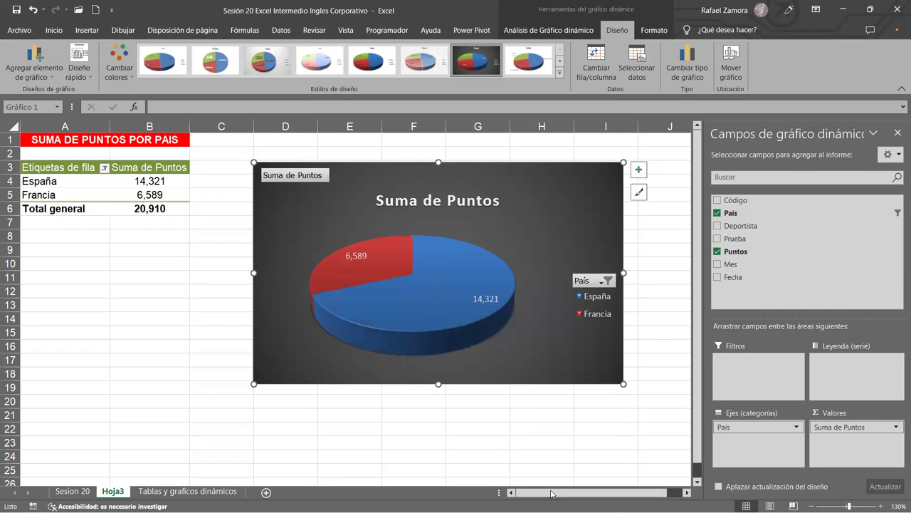
Re-check Inglaterra in the País filter so all three countries return
click(609, 282)
click(482, 187)
click(538, 267)
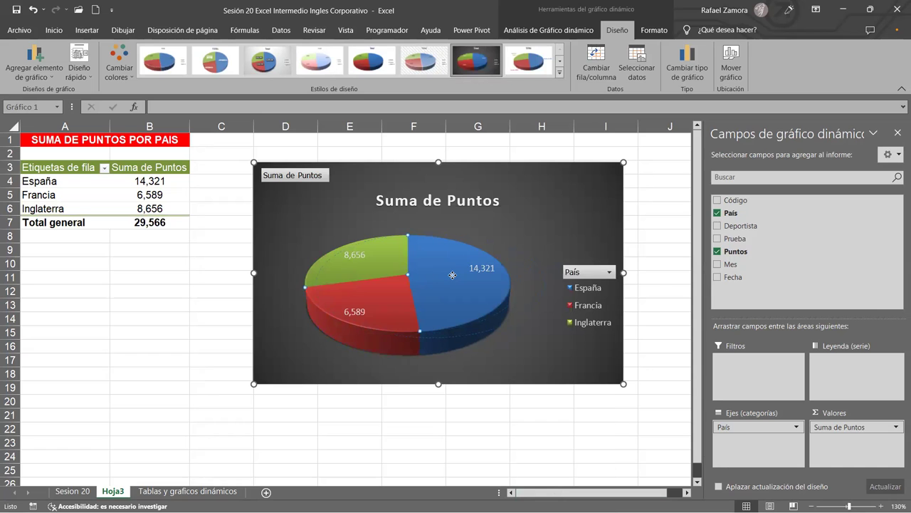
Try pulling the pie slices apart, undoing both attempts
drag(443, 276, 453, 278)
click(663, 287)
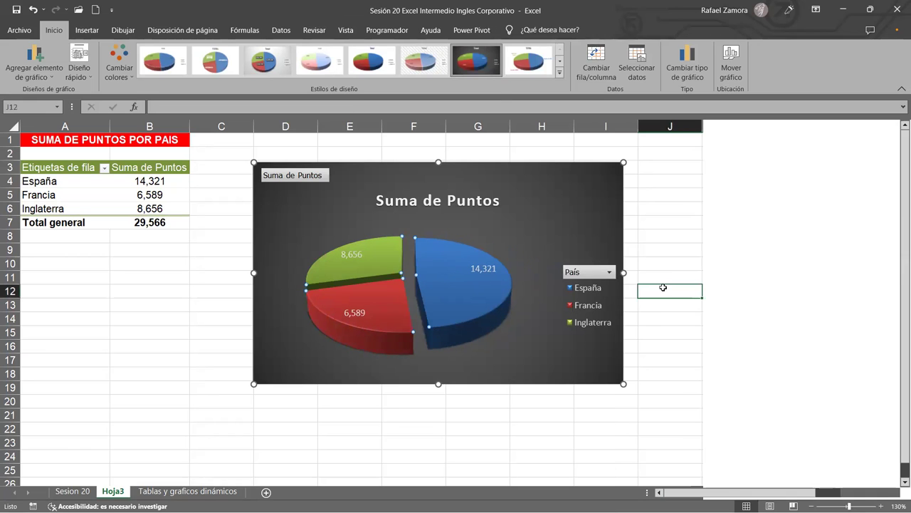
key(ctrl+z)
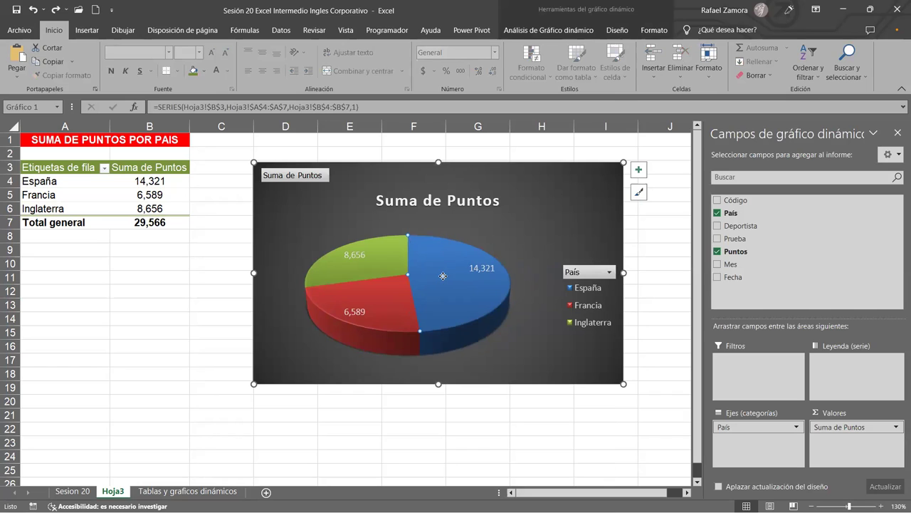
drag(446, 277, 464, 277)
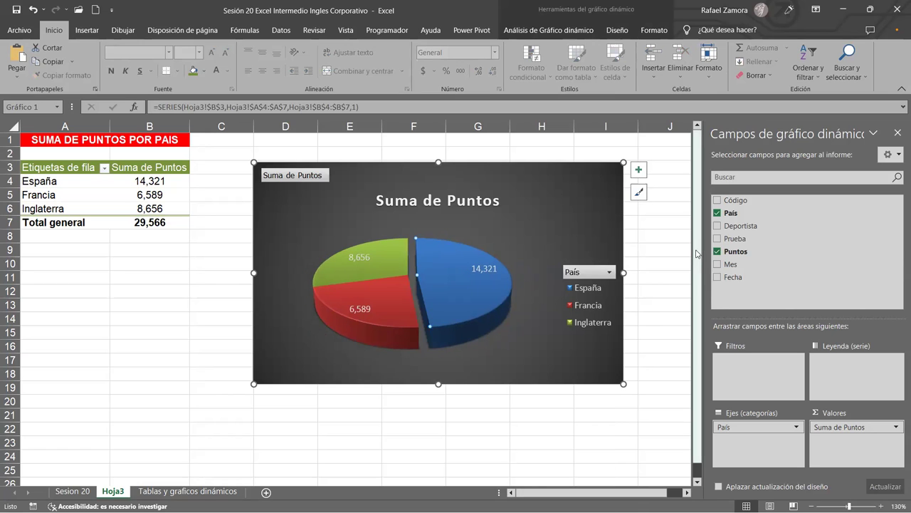
key(ctrl+z)
click(670, 237)
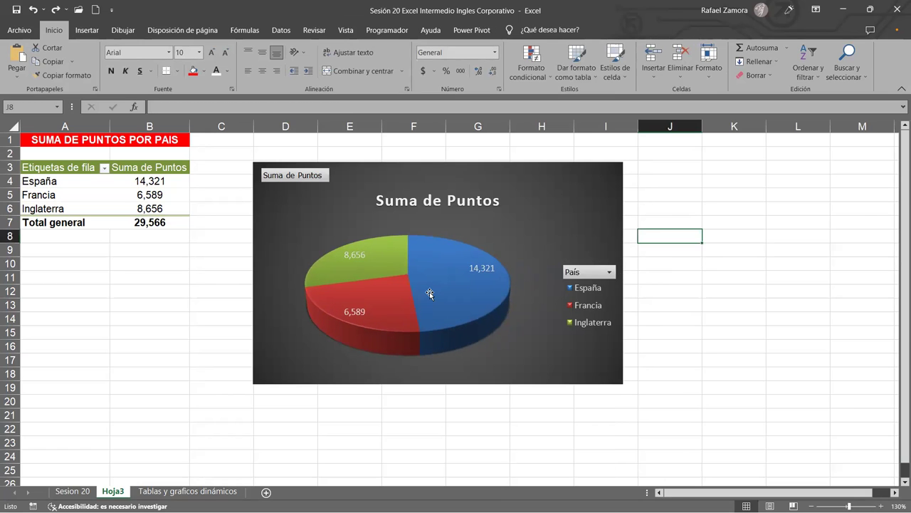
click(429, 291)
click(661, 249)
Explode the España slice away from the pie and open its data point formatting
drag(452, 292, 463, 293)
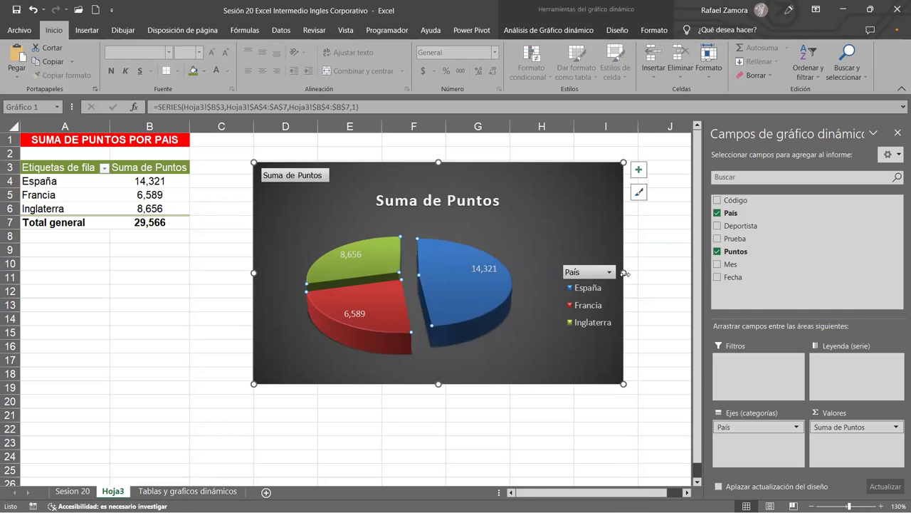
click(660, 263)
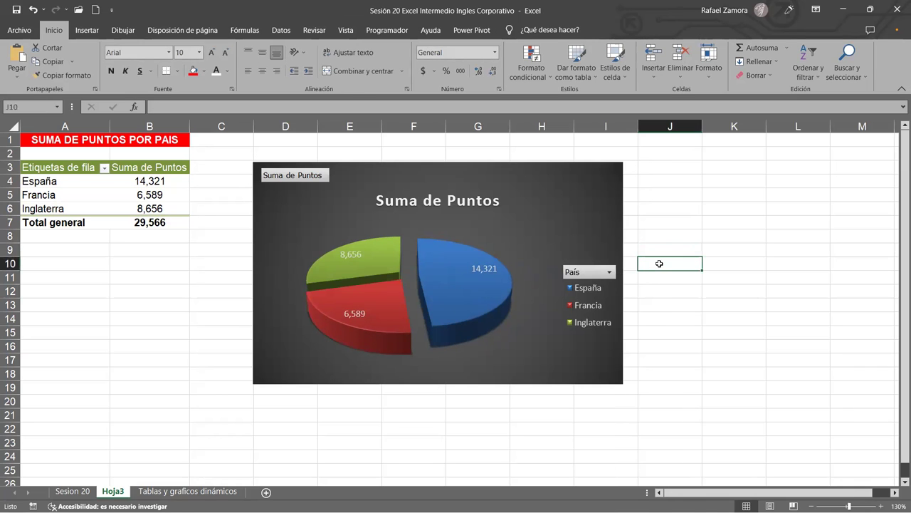
click(453, 298)
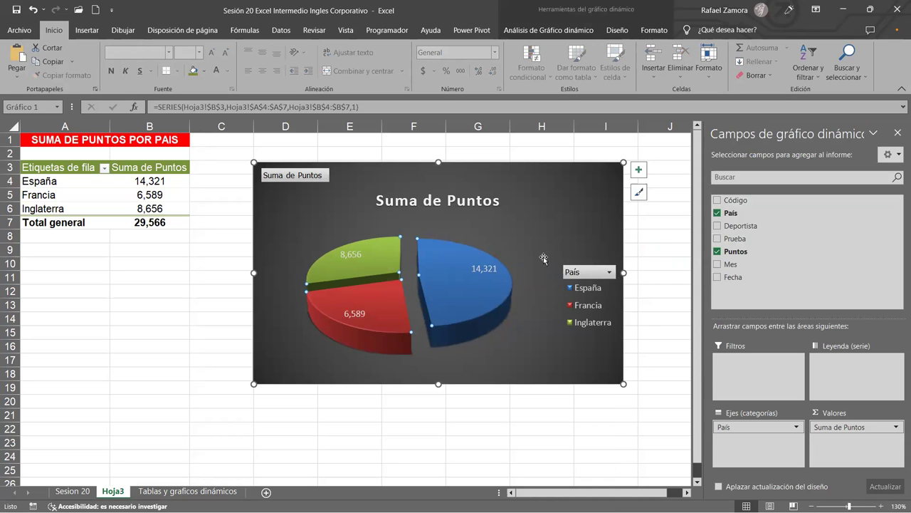
double_click(465, 278)
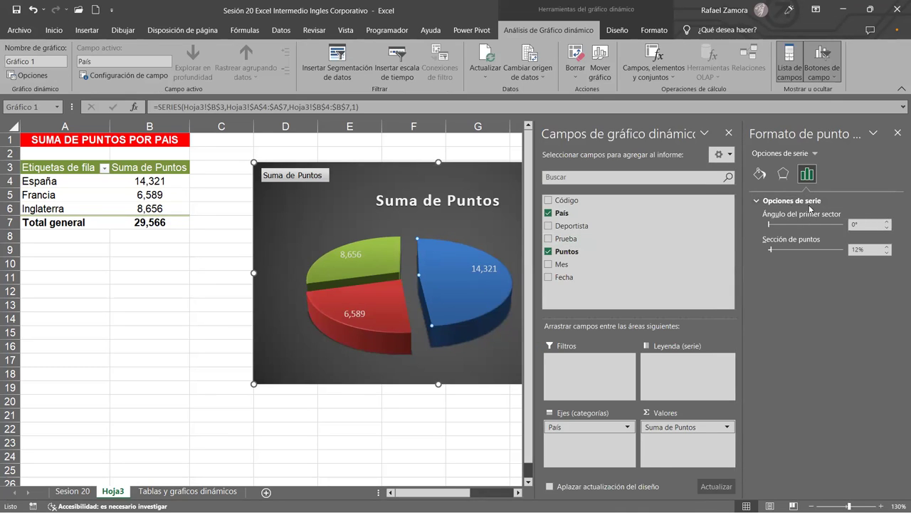
Fill the pulled-out España slice with a sports-balls photo from an online 'football' image search
click(766, 178)
click(772, 201)
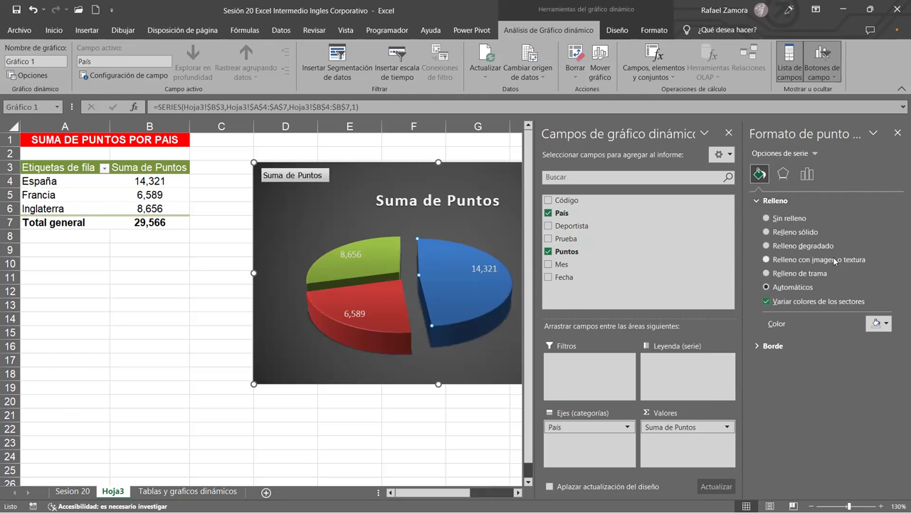
click(810, 262)
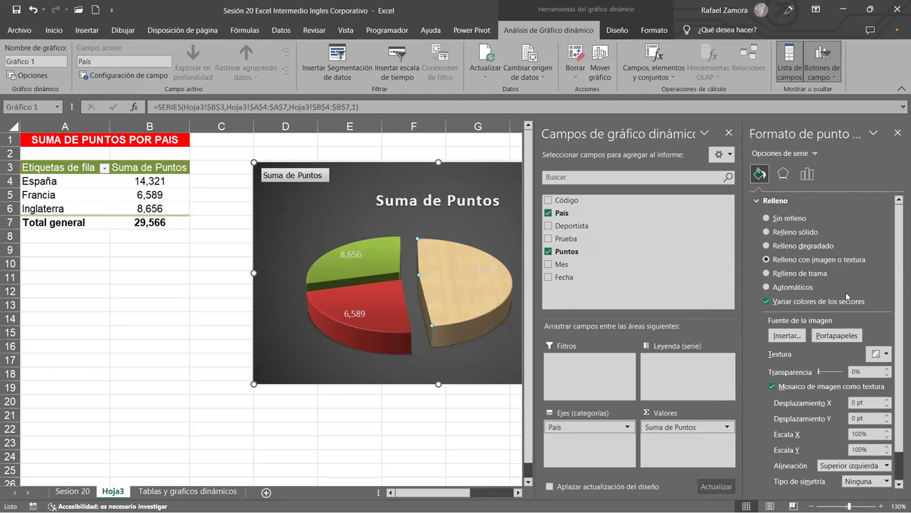
click(787, 335)
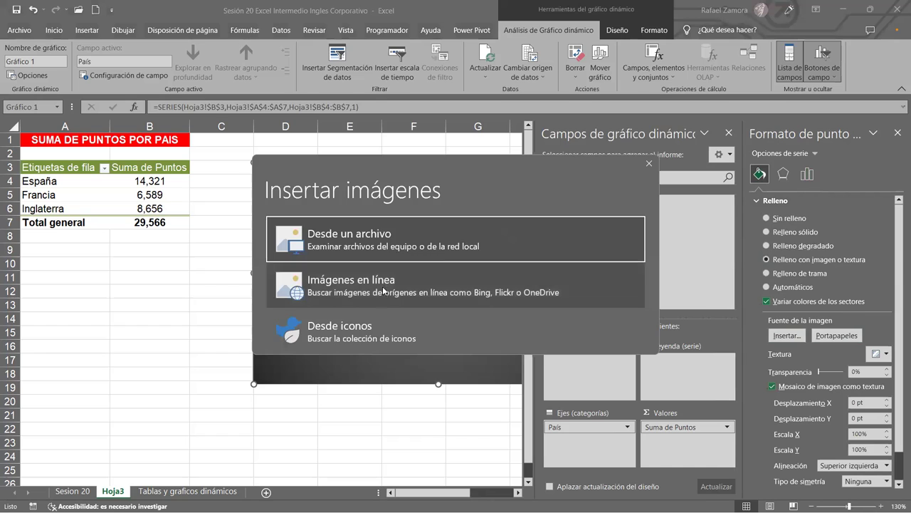
click(382, 284)
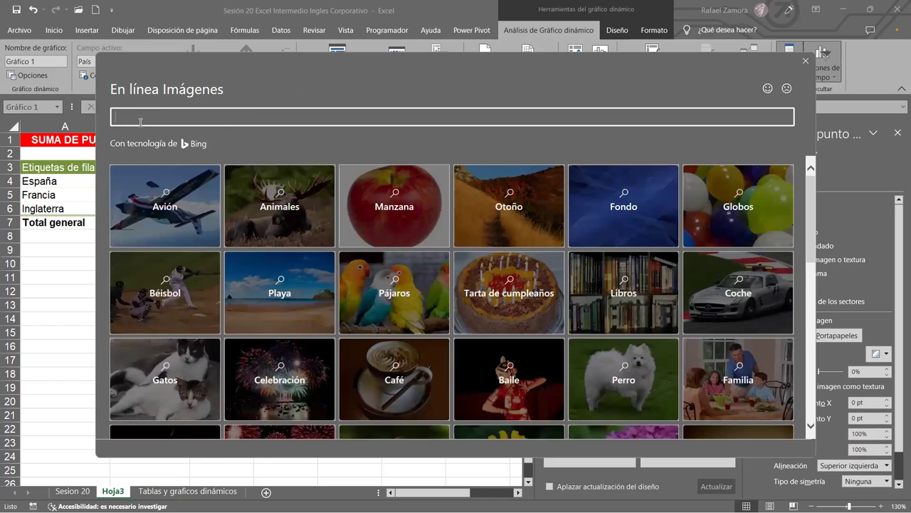
text(football)
key(Return)
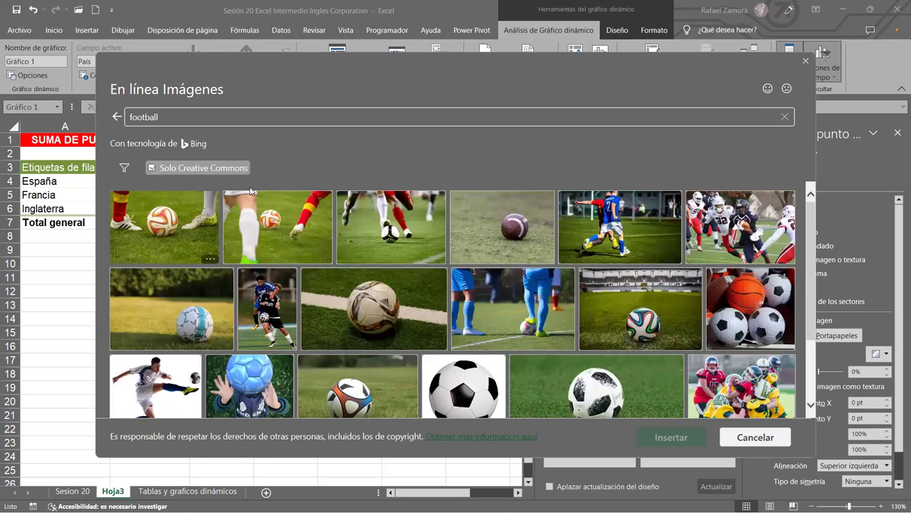
click(772, 304)
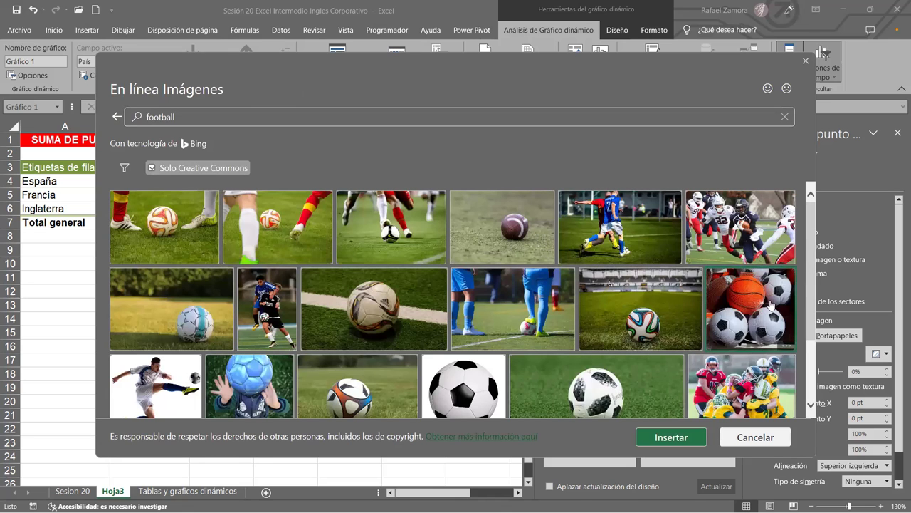
click(673, 435)
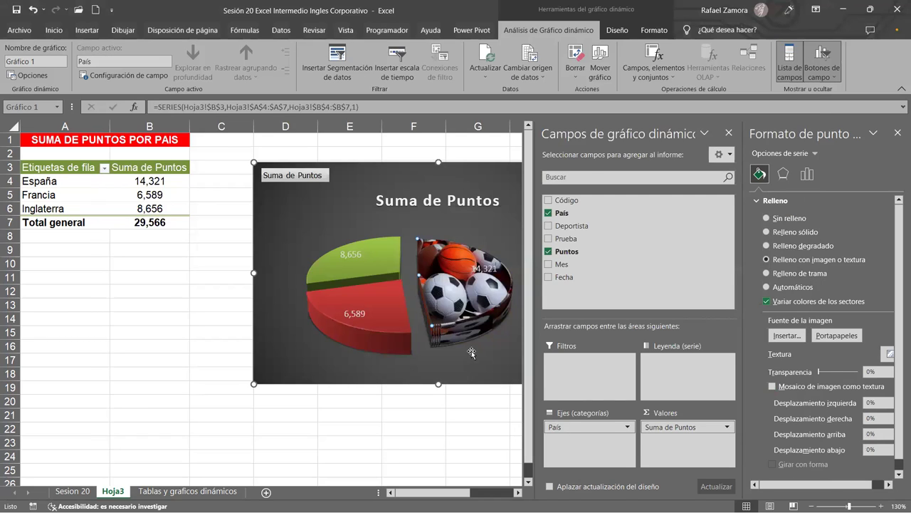
Fill the green Inglaterra slice (8,656) with a ball-in-hand photo from an online 'beisball' search
click(898, 134)
click(375, 263)
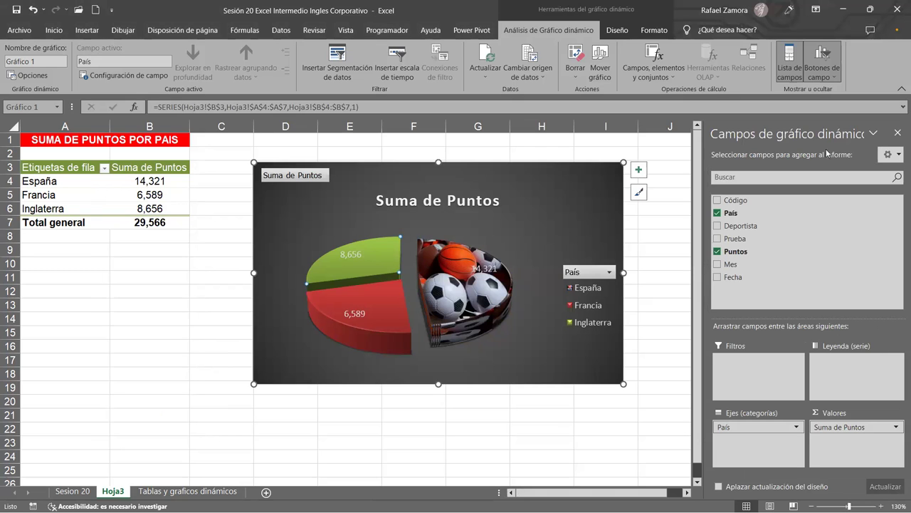
double_click(381, 261)
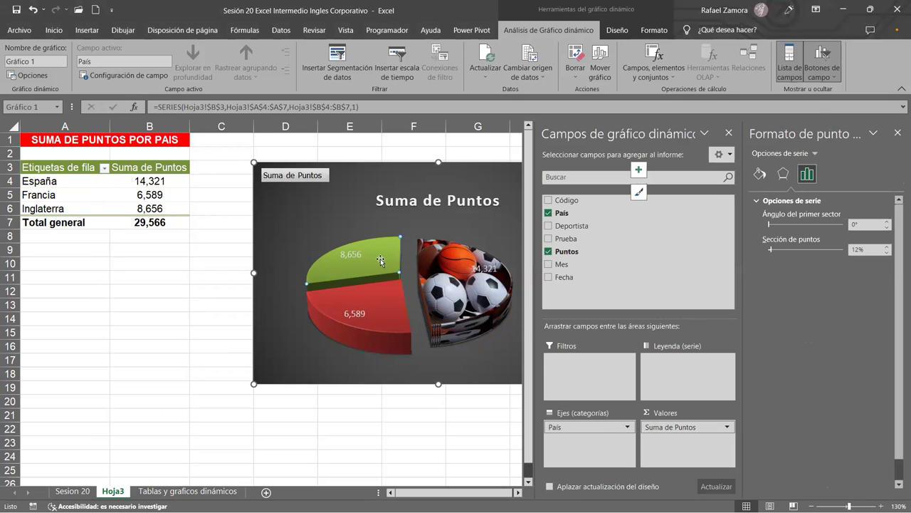
click(762, 175)
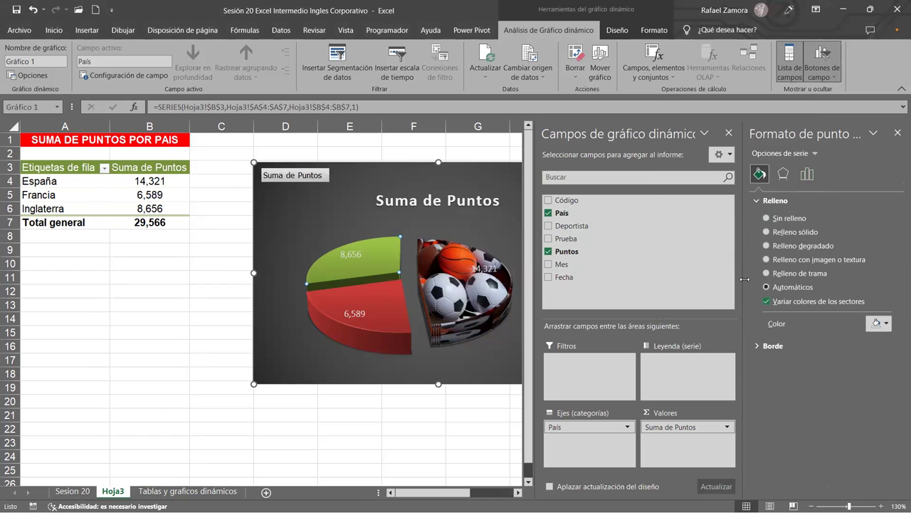
click(819, 261)
click(789, 334)
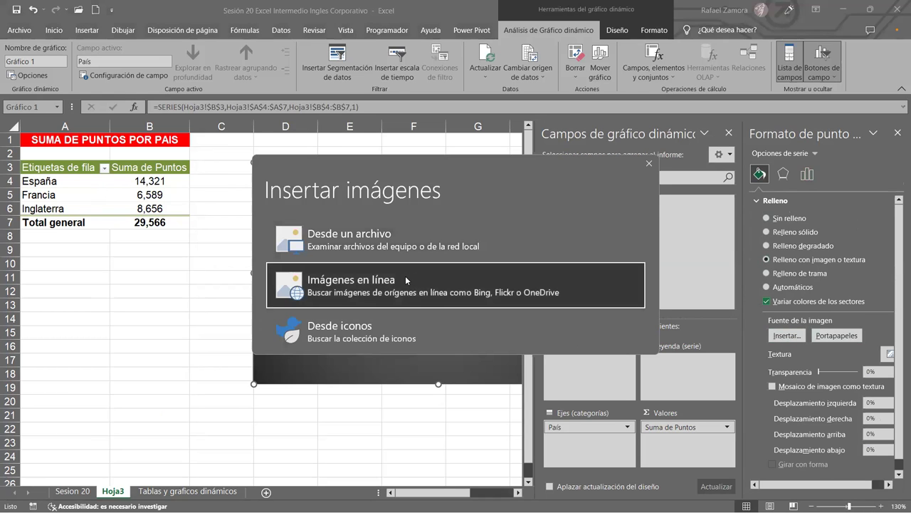
click(405, 279)
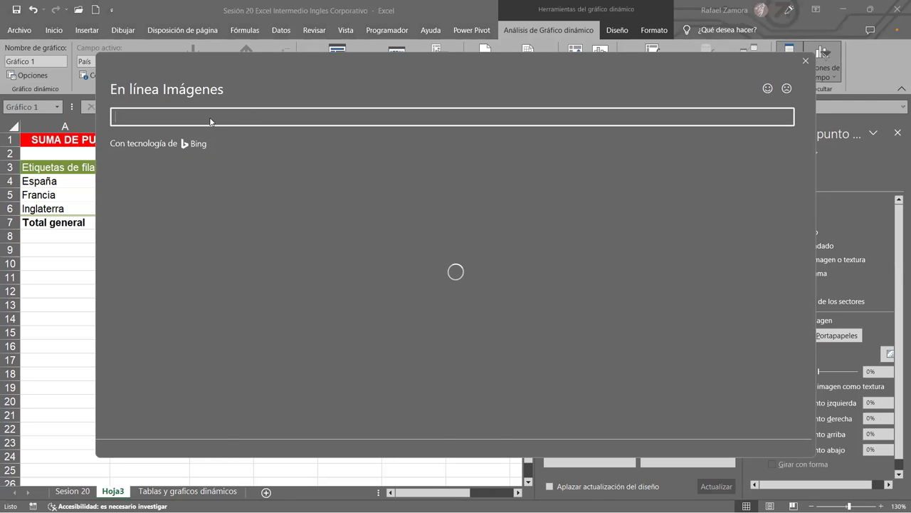
text(beisball)
key(Return)
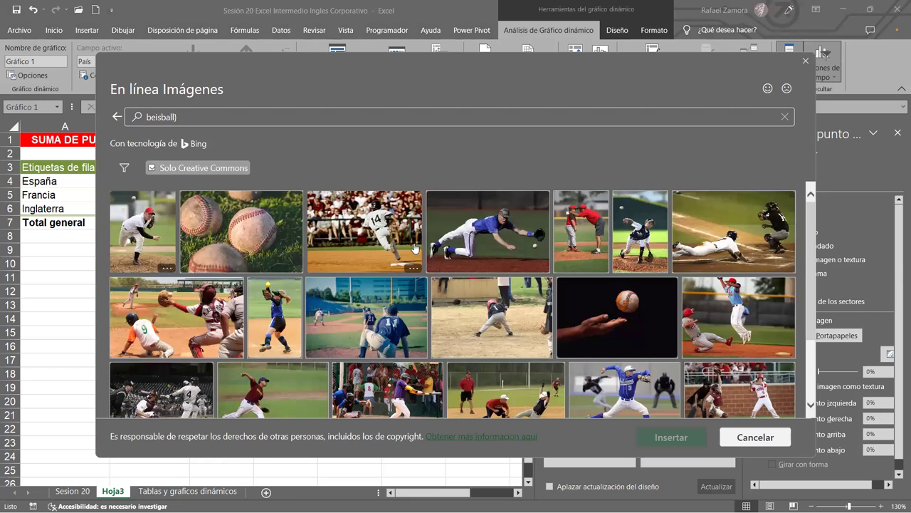
click(626, 331)
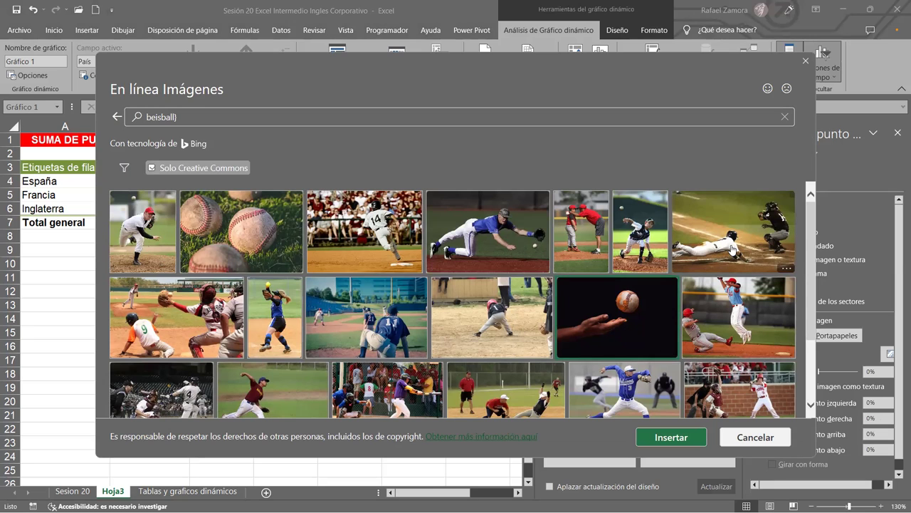
click(669, 437)
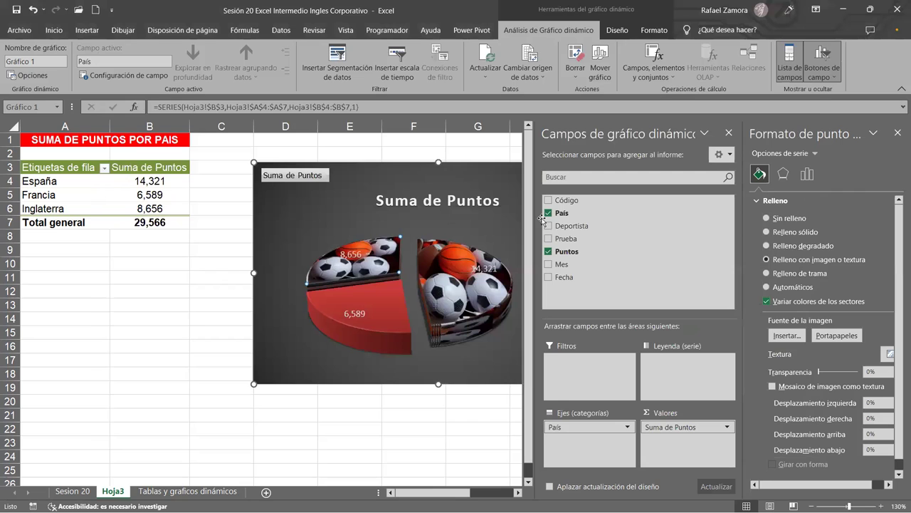
Hide the PivotChart Fields pane and show data labels 14,321, 8,656 and 6,589 on the pie
click(729, 133)
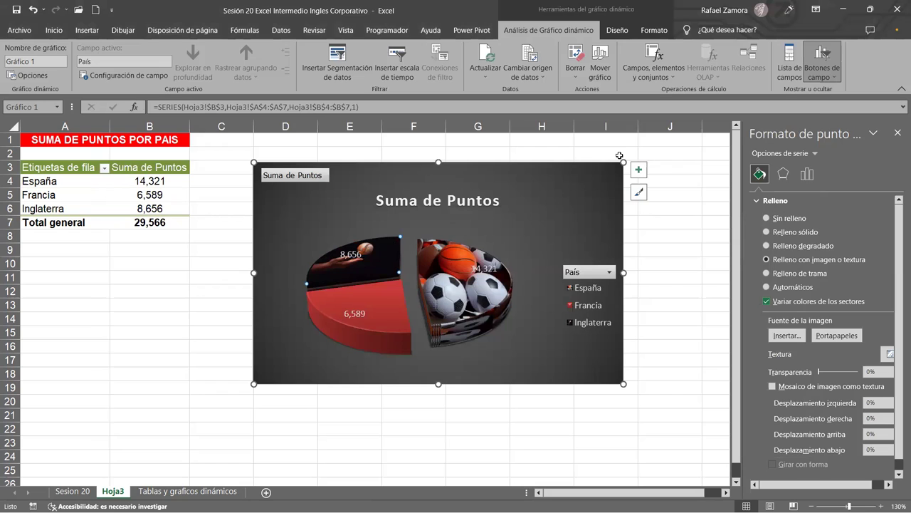
click(638, 172)
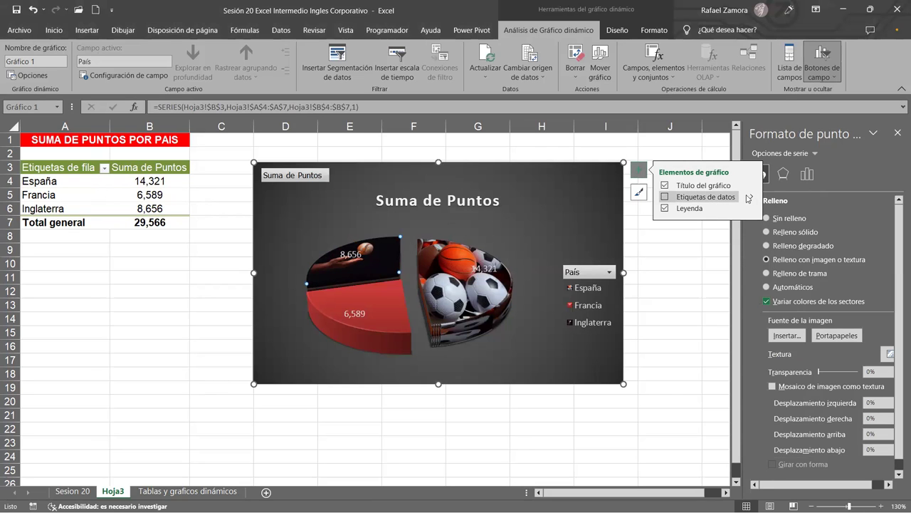
click(749, 198)
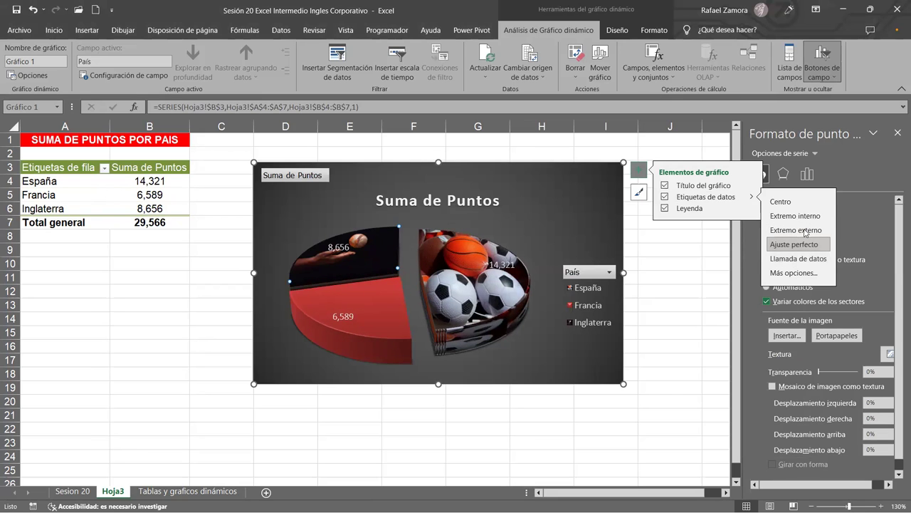
click(671, 295)
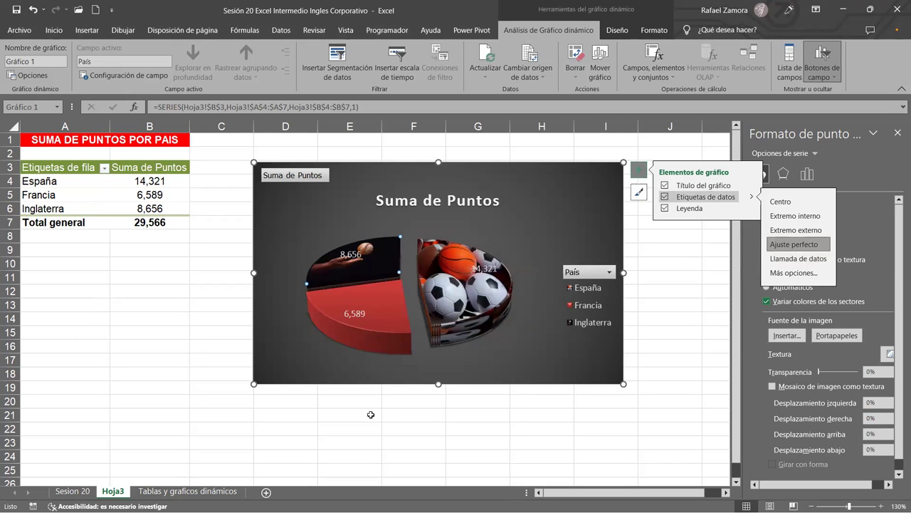
Deselect the chart by selecting empty cells, then review the 8,656 label beside its photo slice
click(374, 369)
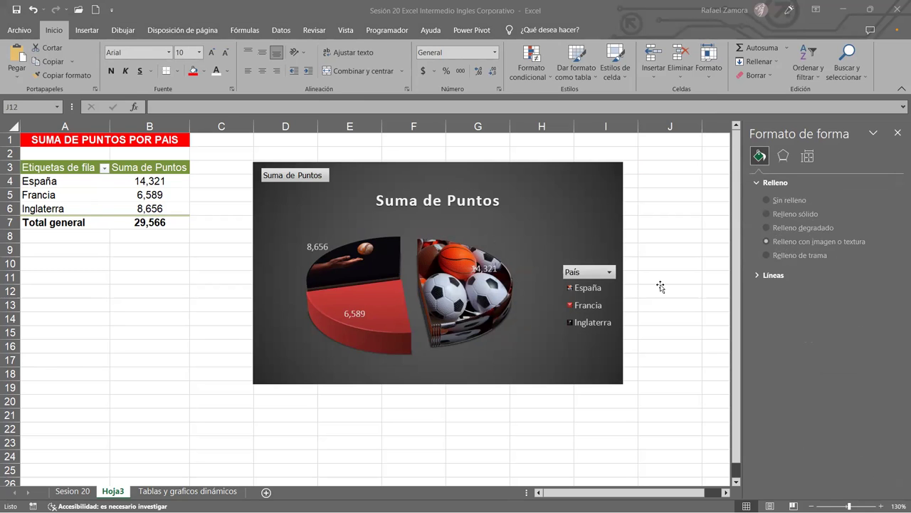
click(669, 317)
click(676, 207)
Pick REGAL PRODUCTS INC. EL SALVADOR INTERNATIONAL, S.A. DE C.V. in question 9's provider dropdown
scroll(567, 238, up, 1)
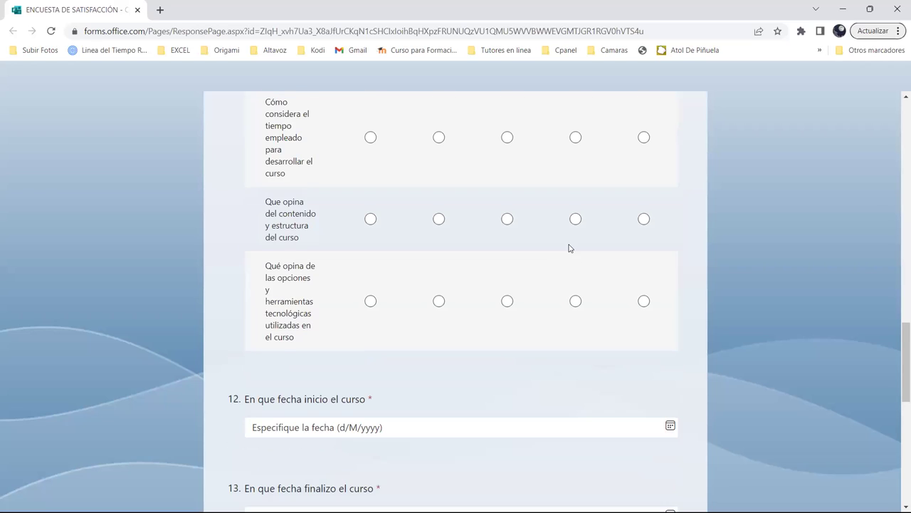
scroll(569, 249, up, 4)
scroll(438, 276, up, 1)
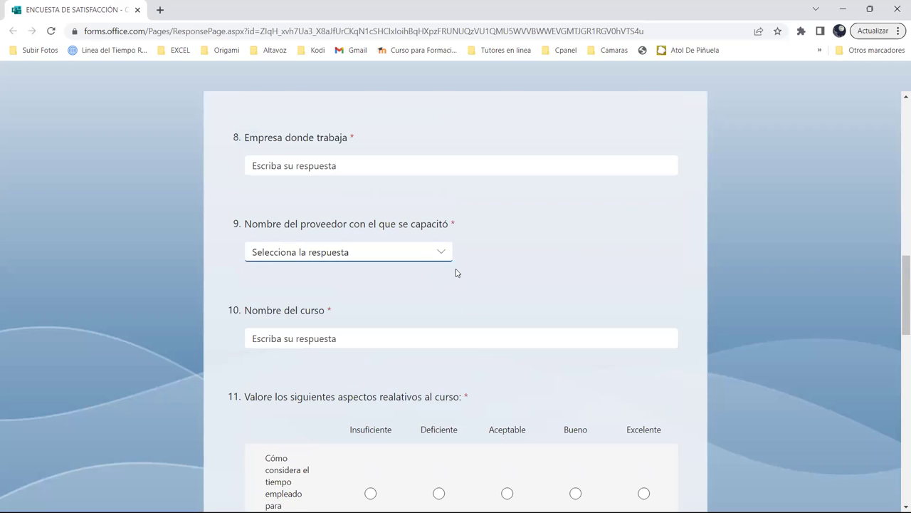
click(449, 255)
scroll(306, 356, down, 5)
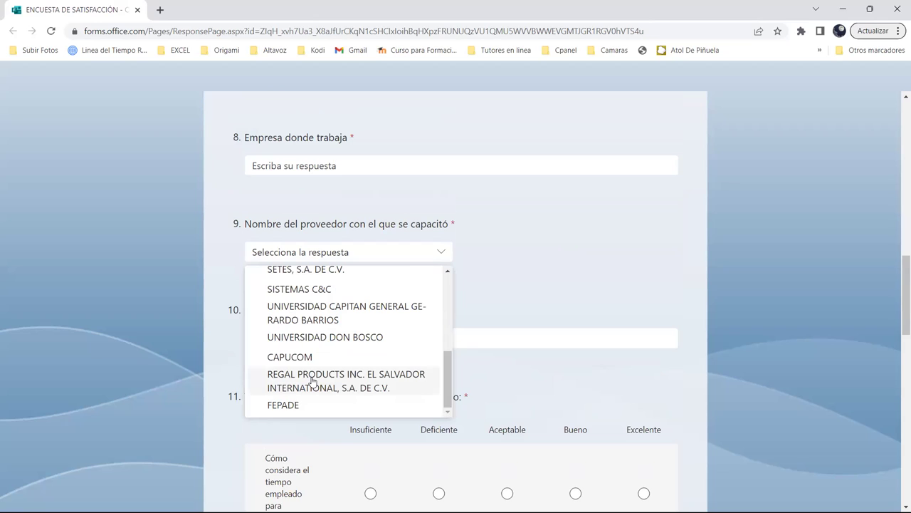
click(312, 381)
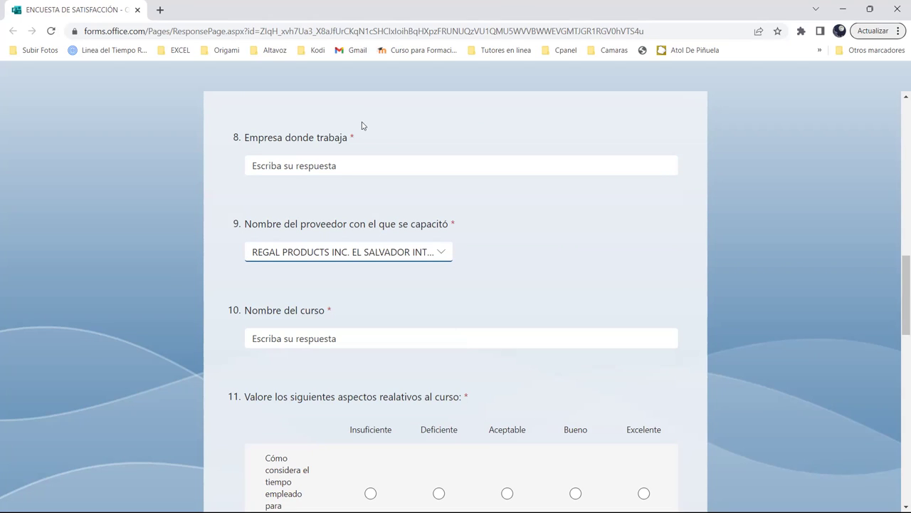
Paste the copied training start-order number into question 1's answer box
scroll(475, 168, up, 1)
scroll(475, 170, up, 3)
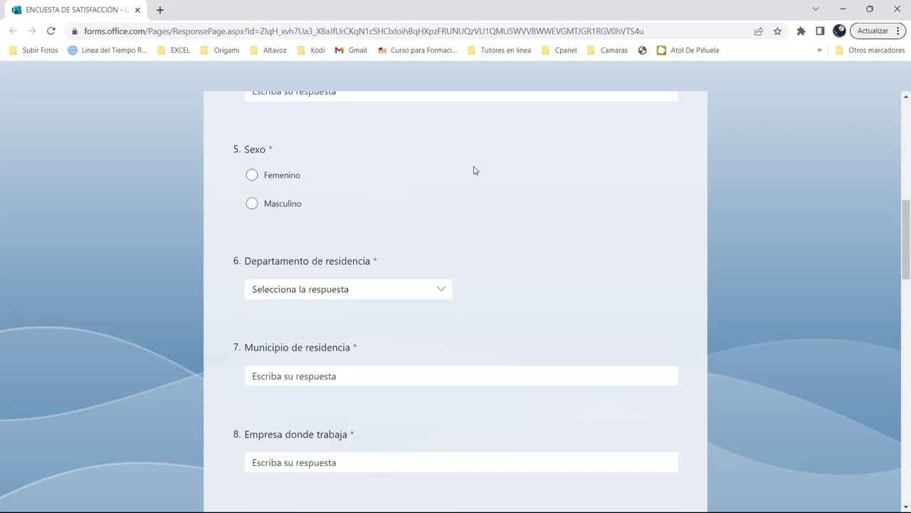
scroll(491, 187, up, 4)
scroll(429, 221, up, 3)
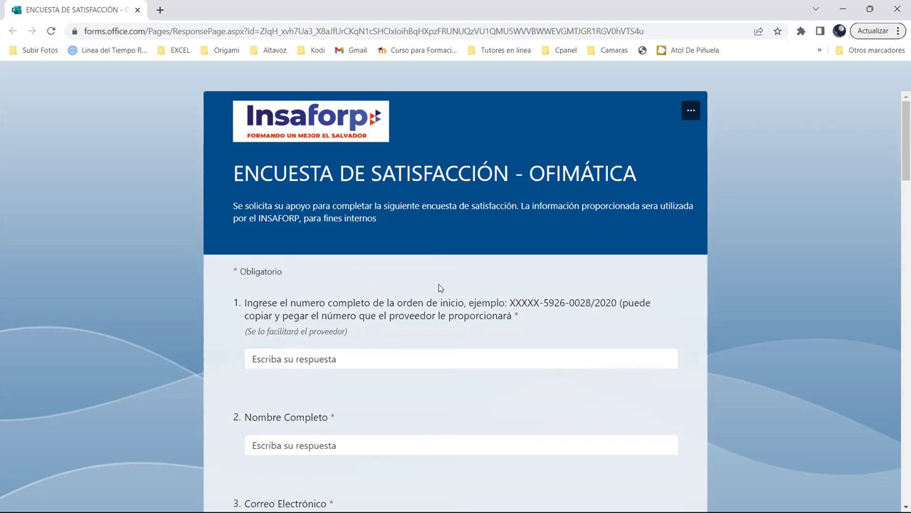
scroll(439, 287, down, 2)
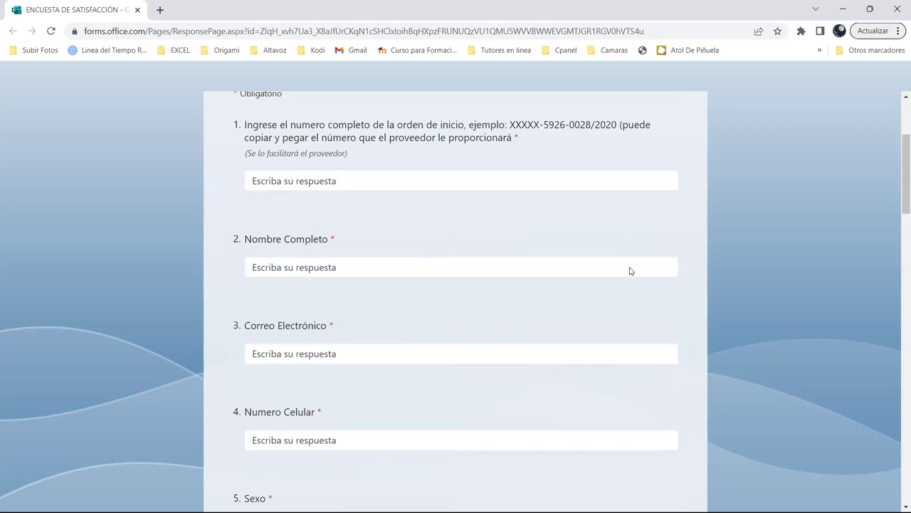
click(375, 175)
key(ctrl+v)
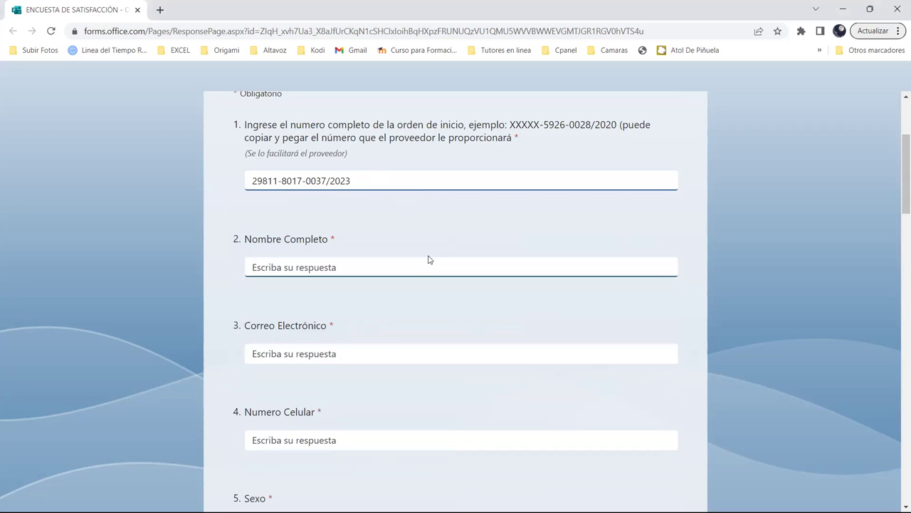
click(434, 307)
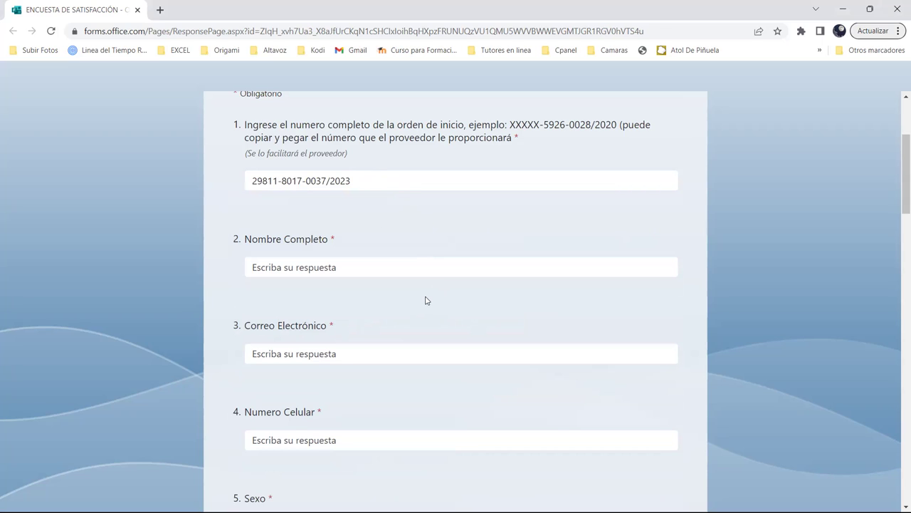
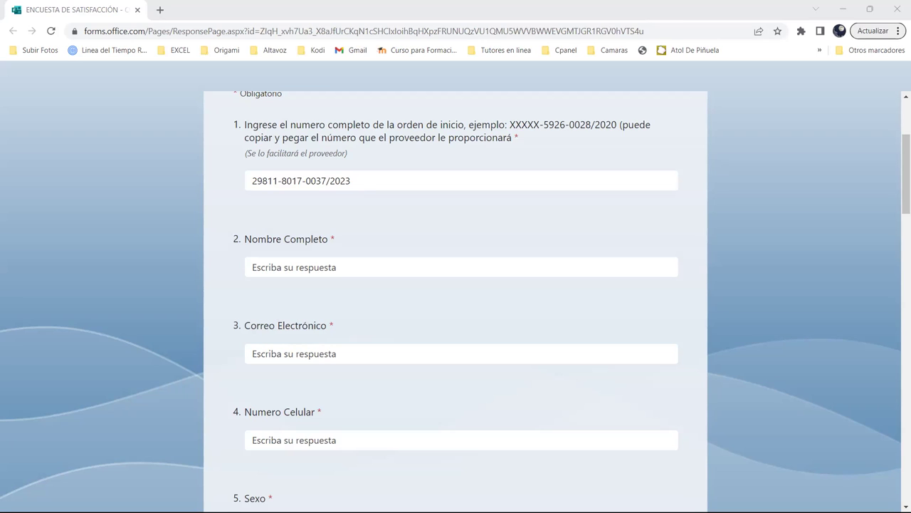
Scroll the form and check question 9's training provider, keeping the current choice
scroll(421, 305, down, 2)
scroll(431, 305, down, 3)
scroll(438, 310, down, 2)
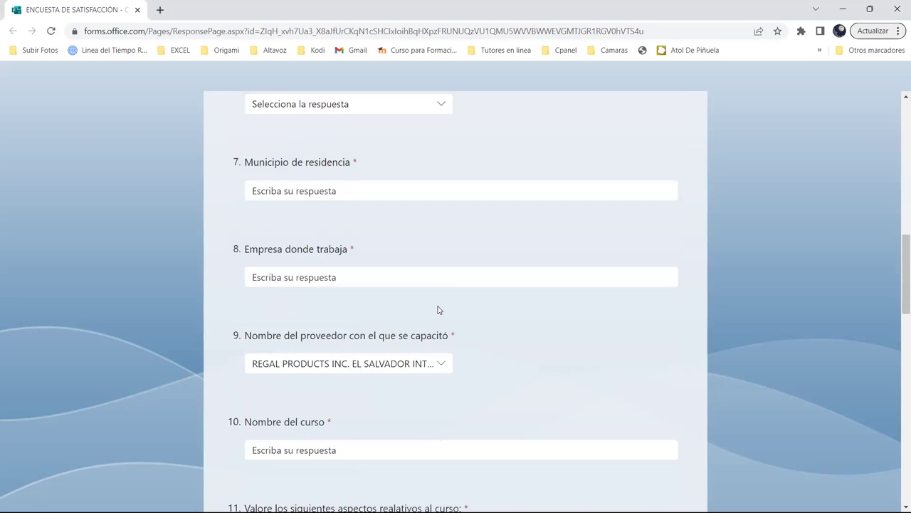
scroll(438, 310, down, 2)
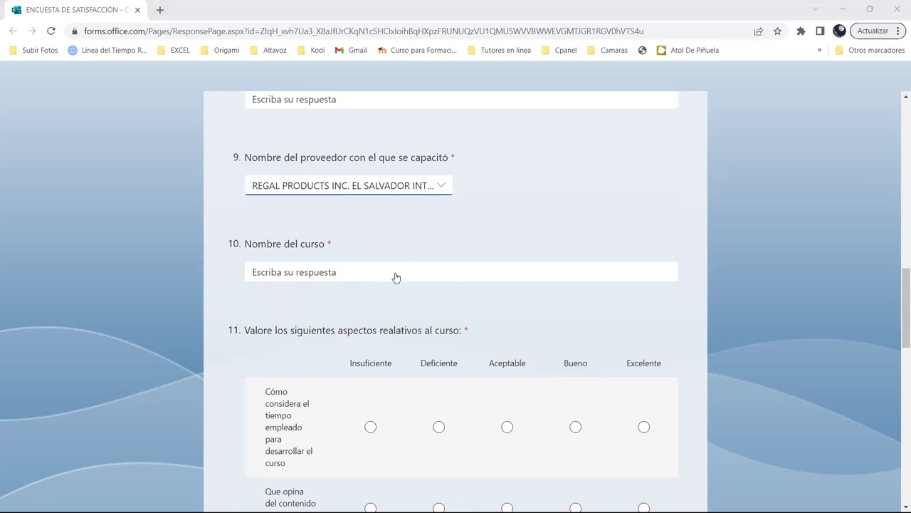
click(349, 185)
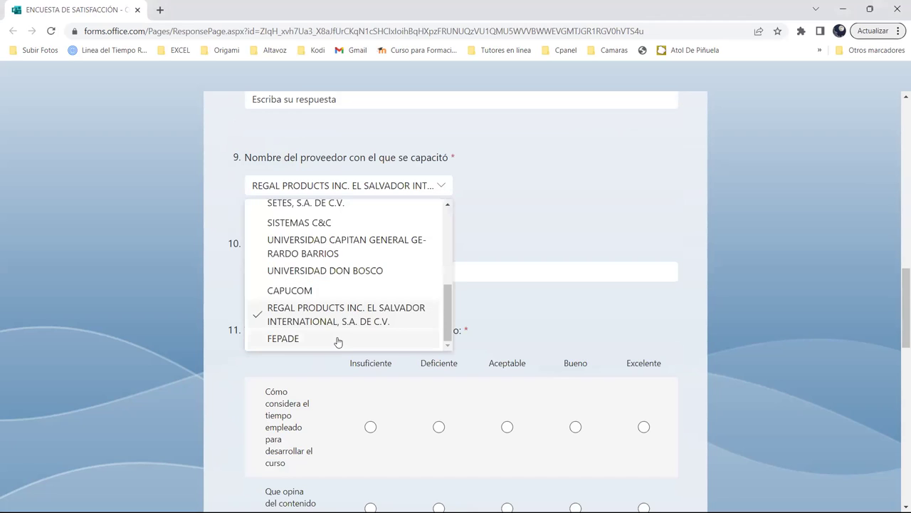
click(555, 189)
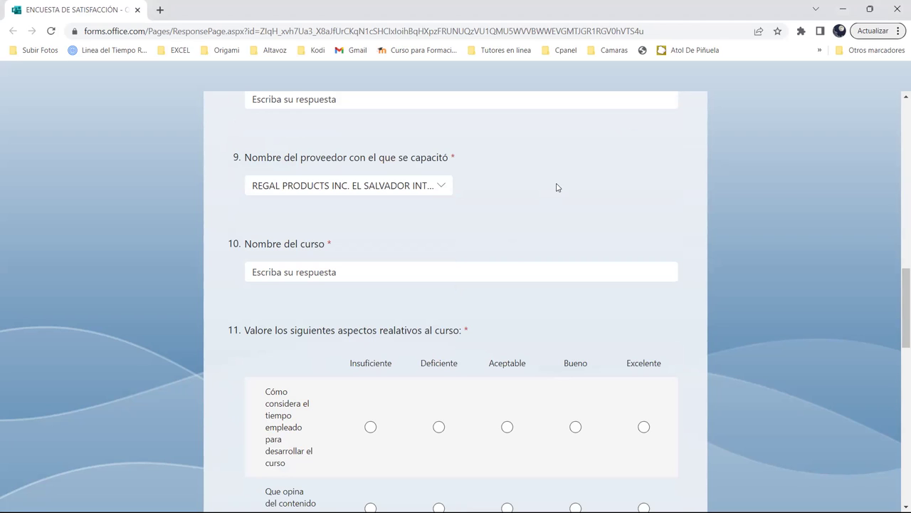
scroll(509, 309, down, 3)
scroll(510, 289, down, 6)
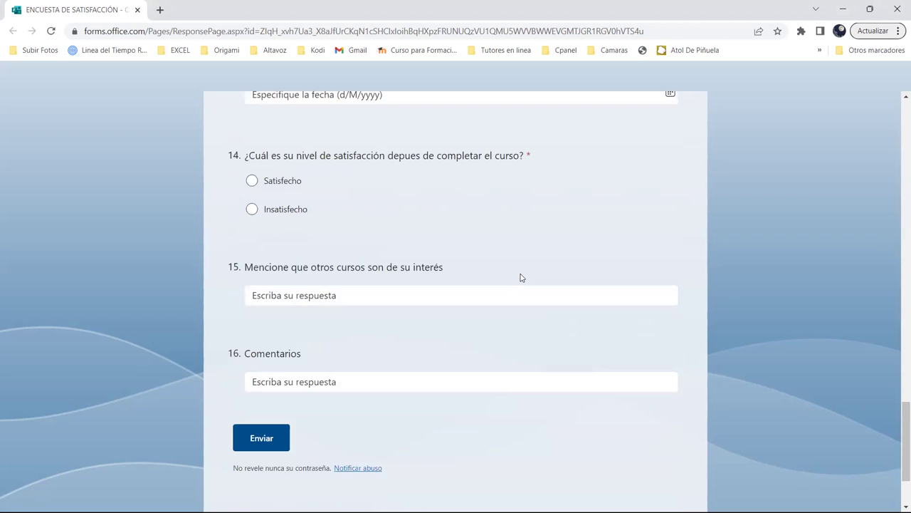
scroll(520, 277, up, 3)
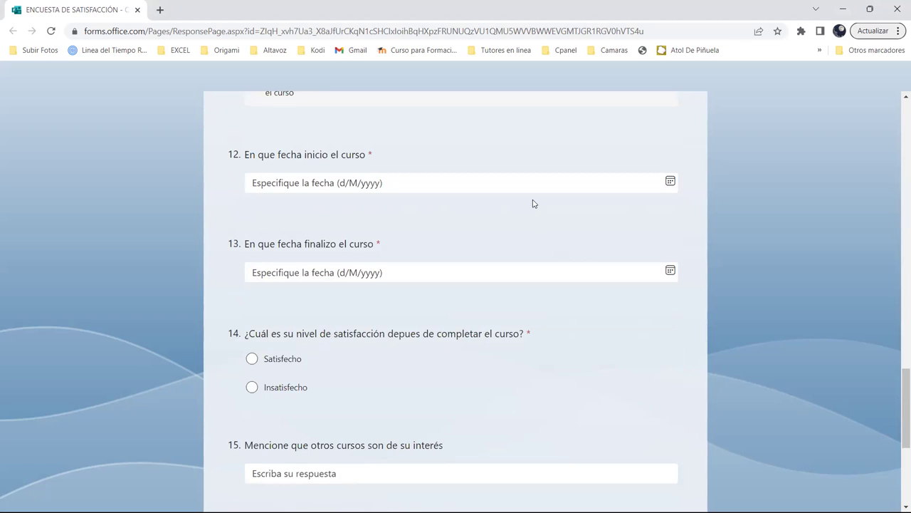
scroll(668, 173, up, 1)
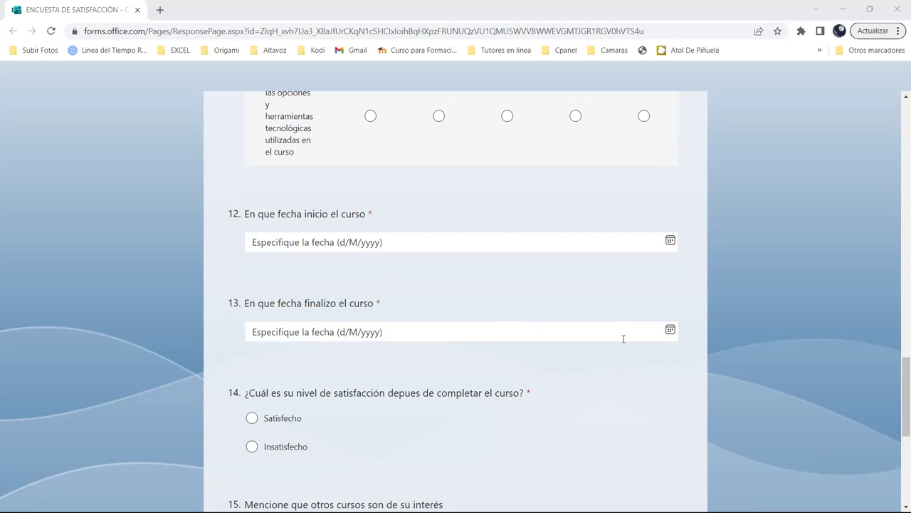
Pick 3 July 2023 as the course start date and 31 July 2023 as the end date
click(671, 243)
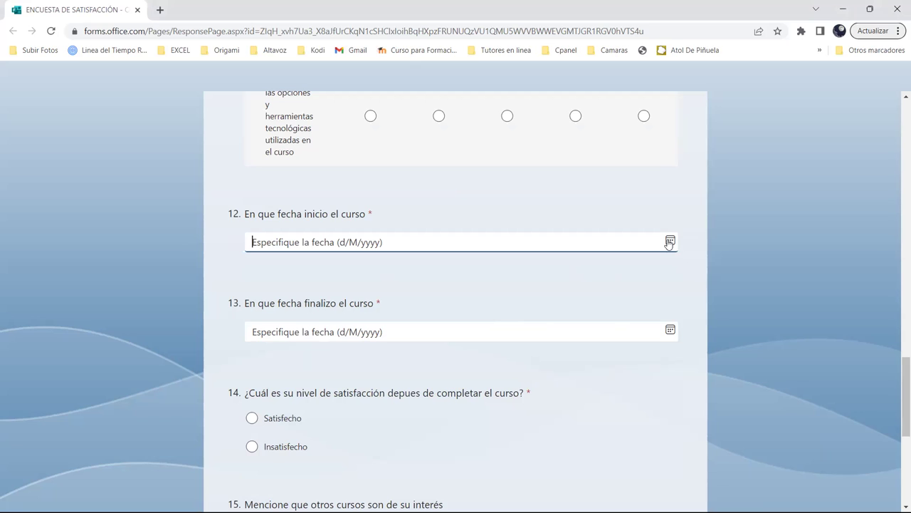
click(669, 243)
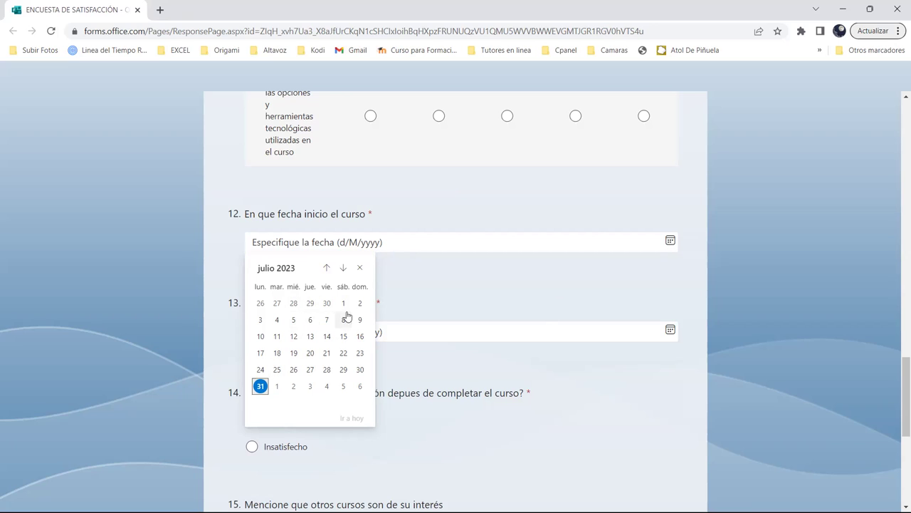
click(261, 320)
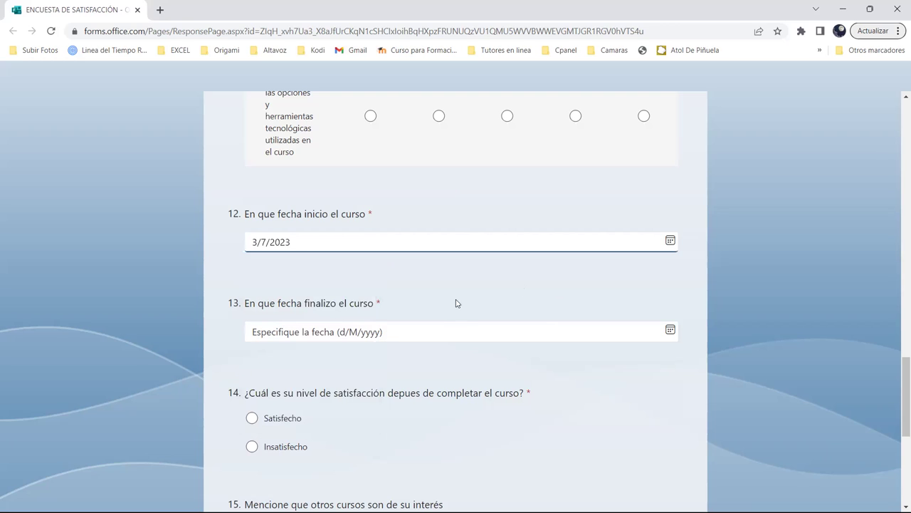
click(670, 331)
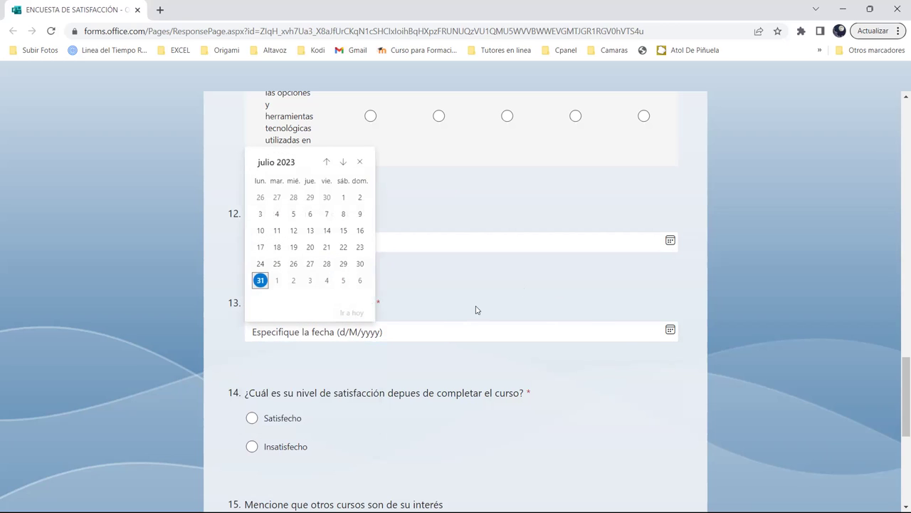
click(261, 282)
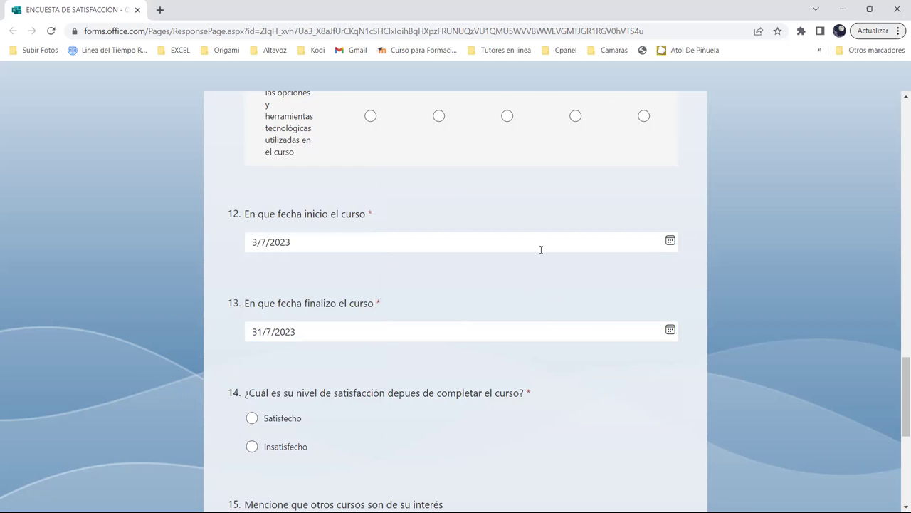
scroll(560, 299, down, 1)
scroll(560, 308, down, 2)
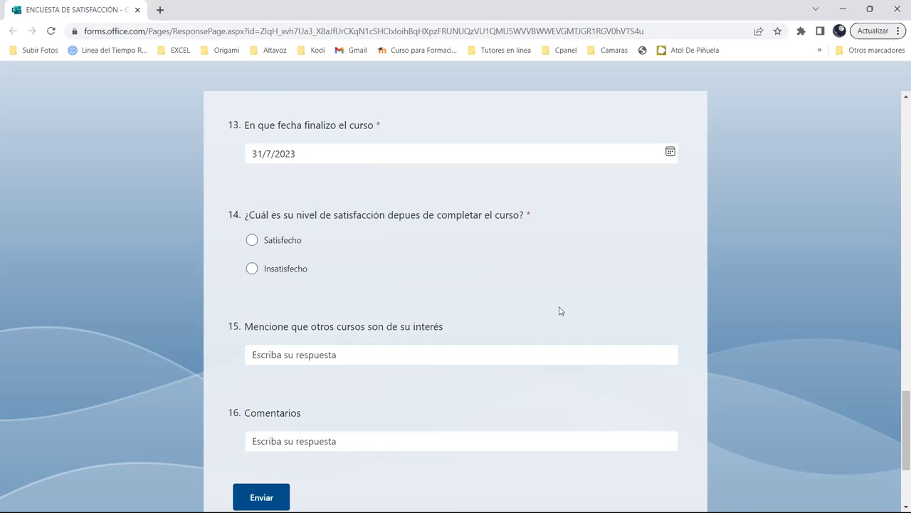
scroll(539, 278, up, 5)
scroll(532, 277, up, 3)
scroll(513, 263, up, 4)
scroll(510, 267, up, 2)
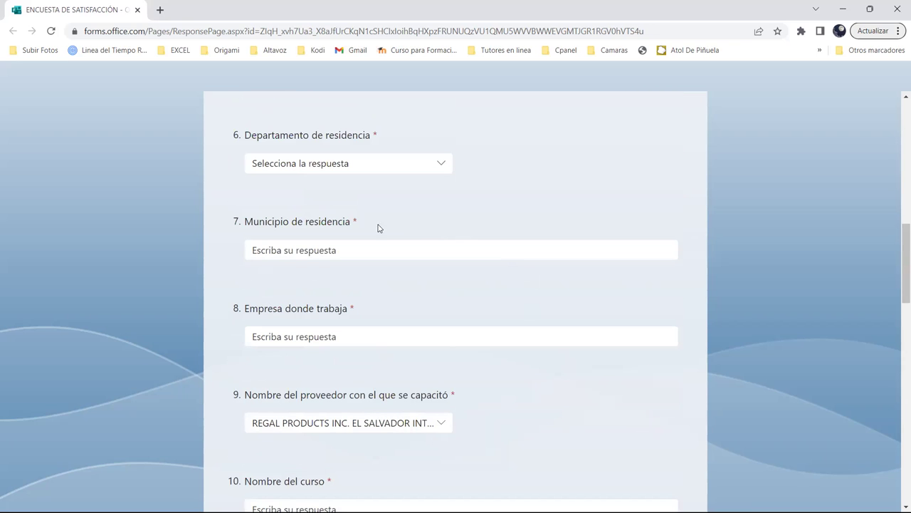
scroll(499, 215, up, 1)
scroll(503, 219, up, 4)
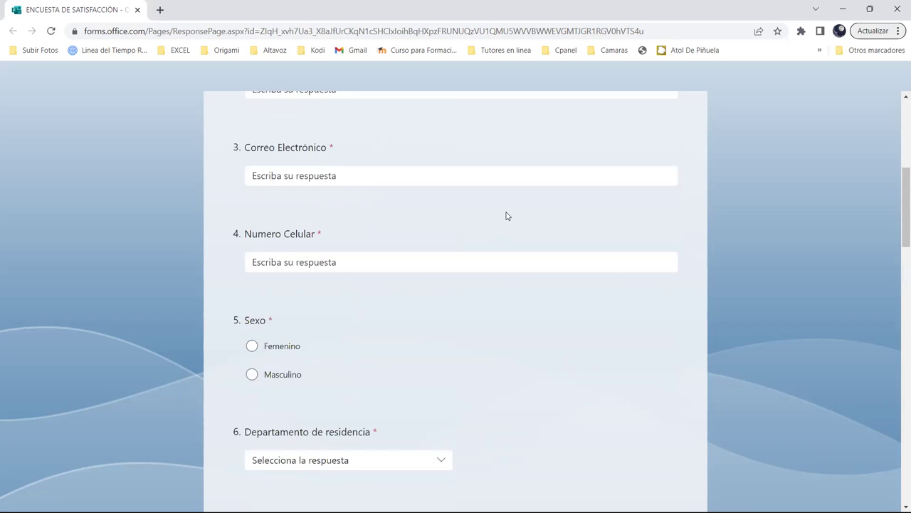
scroll(506, 216, up, 3)
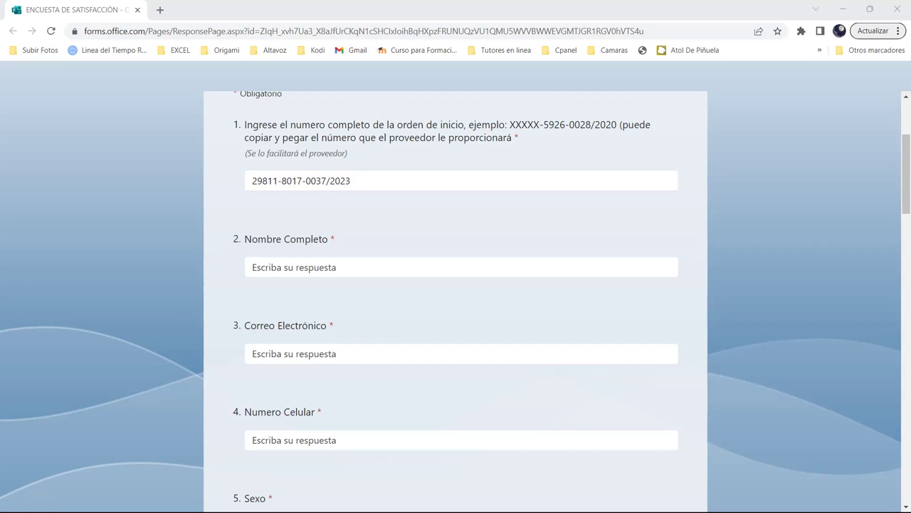
click(461, 440)
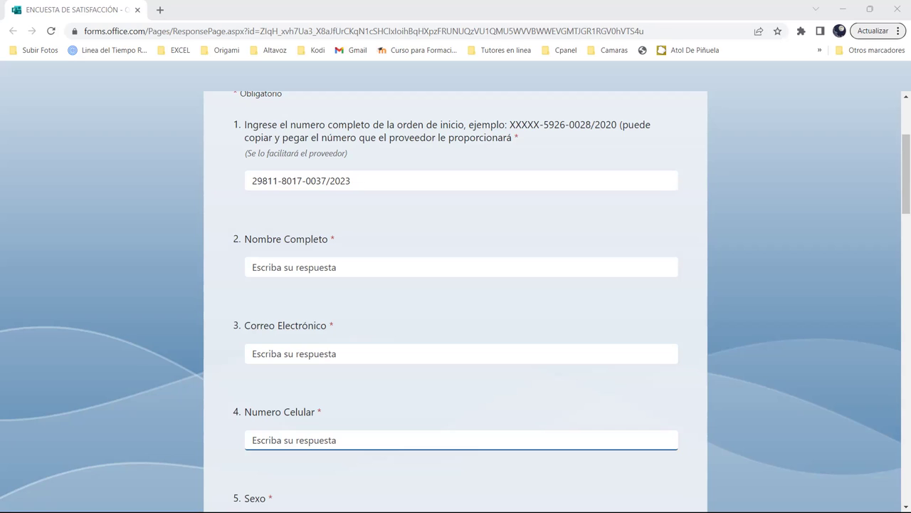
click(781, 331)
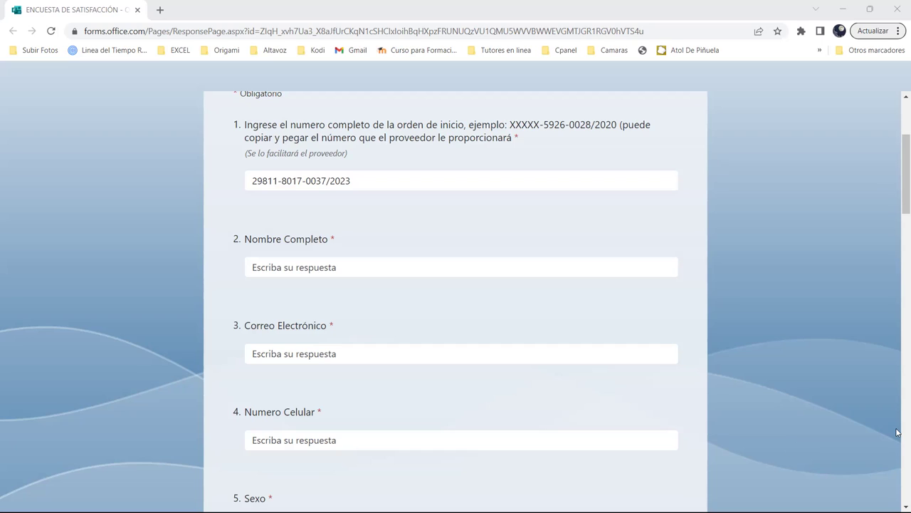
click(673, 355)
click(576, 352)
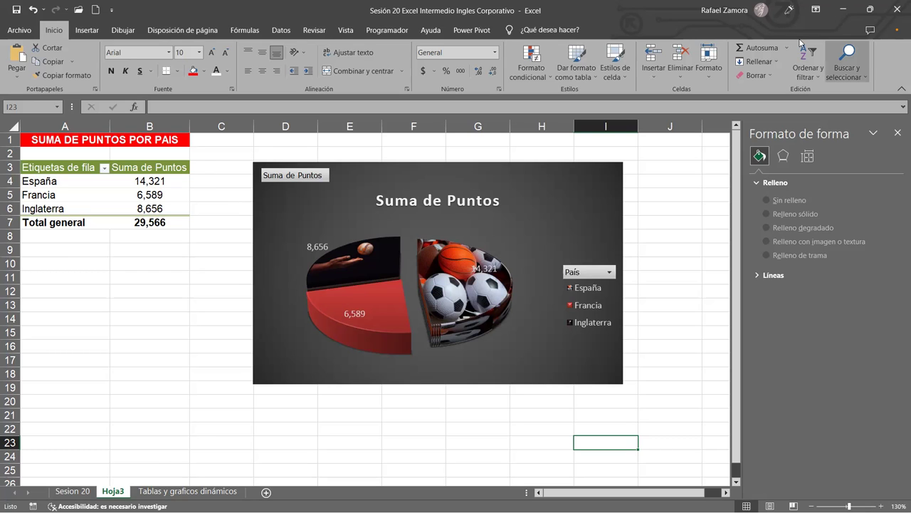
Deselect the pie chart by selecting cell J9, then select the chart again
click(700, 254)
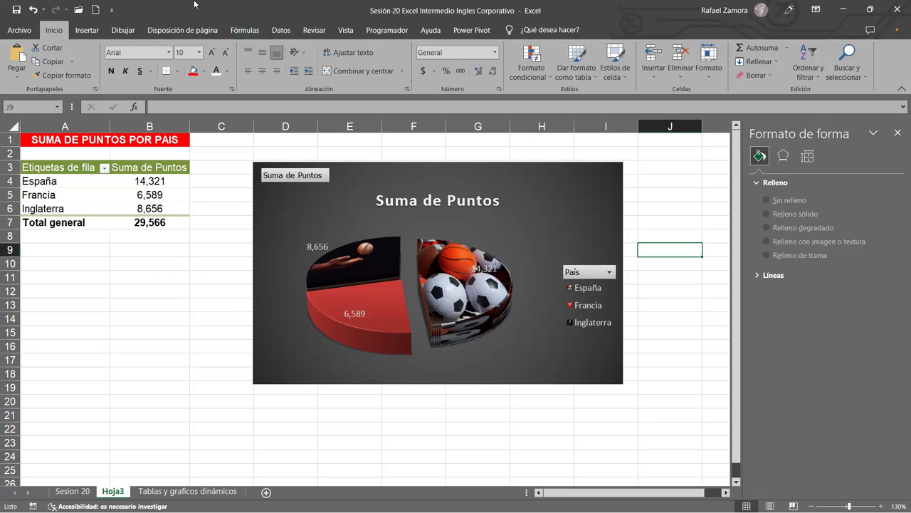
click(603, 183)
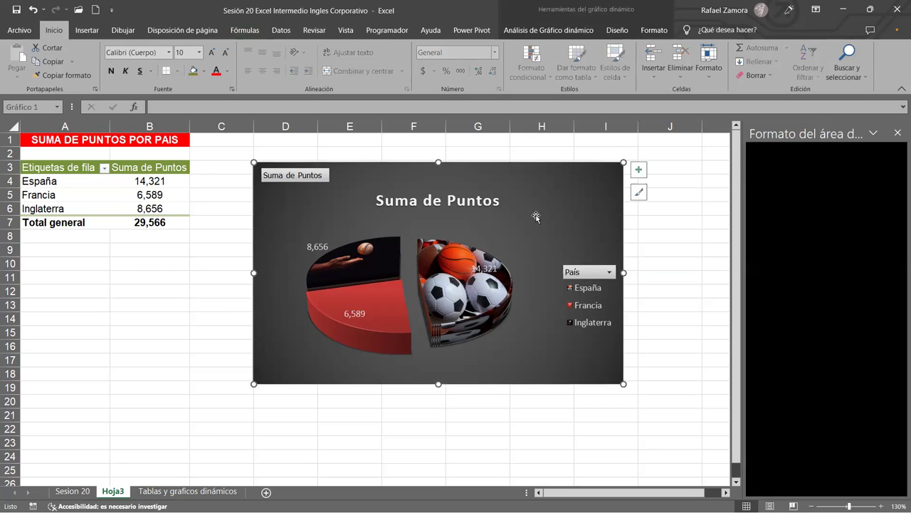
Insert a pivot table on a new sheet from the 'Tablas y graficos dinámicos' data A3:G63
click(645, 247)
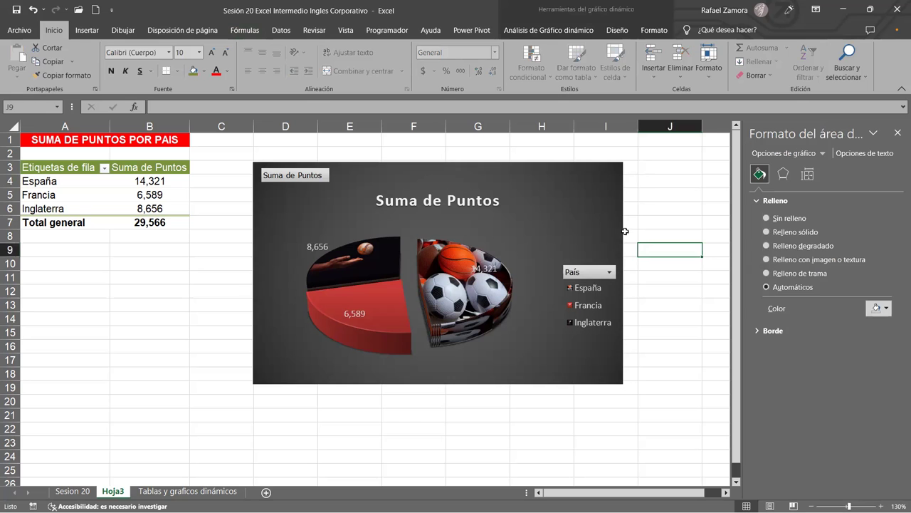
click(298, 244)
key(ctrl+Page_Down)
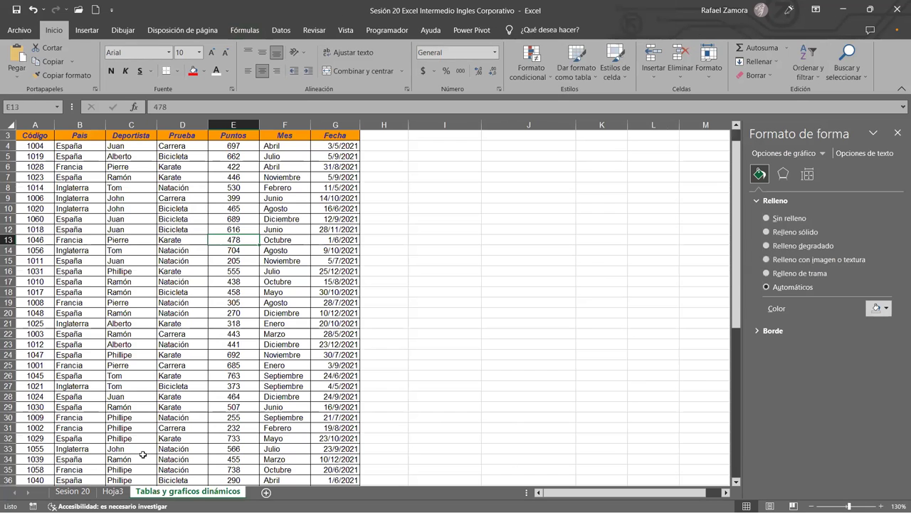
click(140, 324)
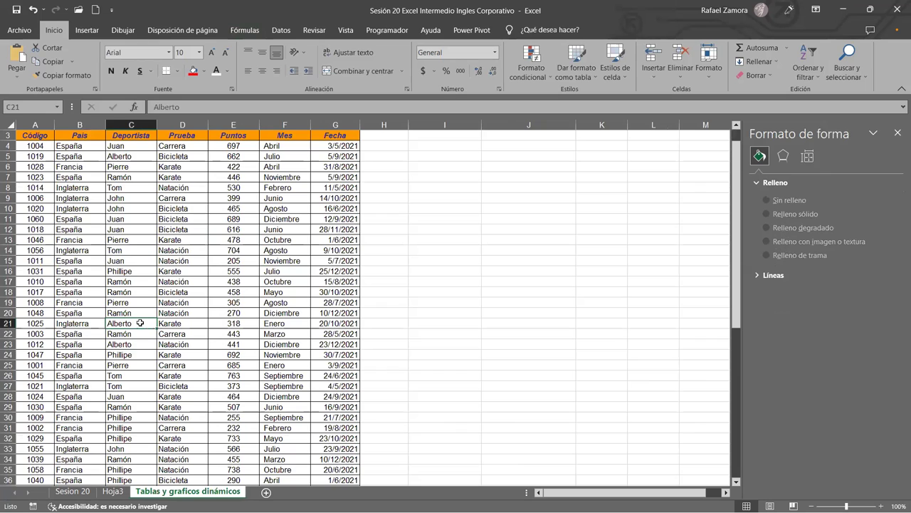
click(99, 32)
click(18, 57)
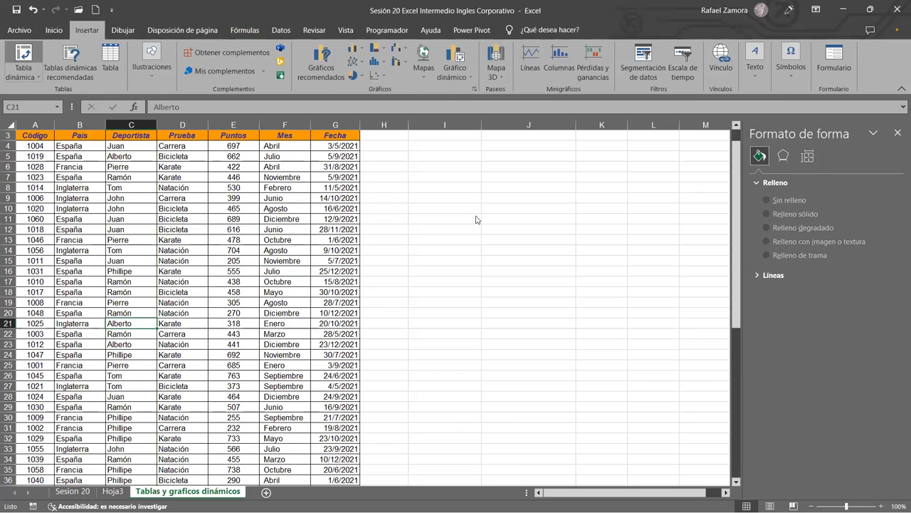
click(534, 268)
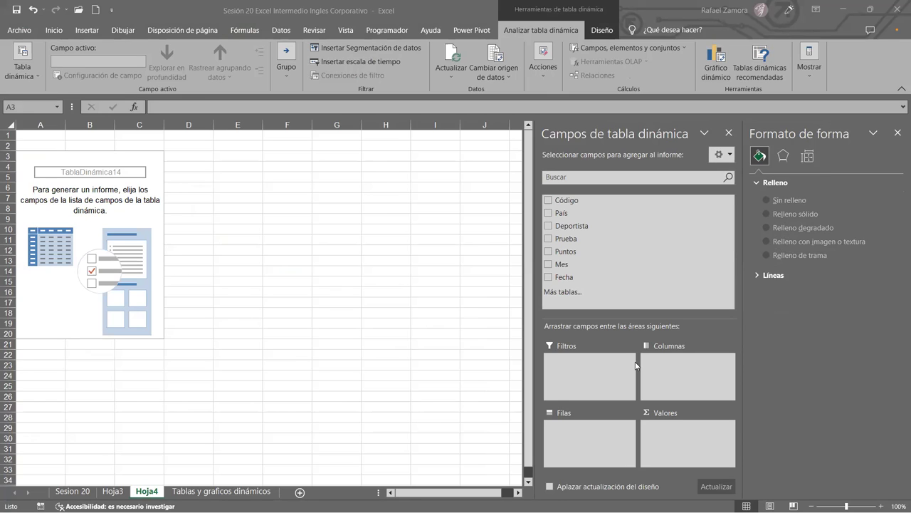
Lay out the pivot with Deportista as rows, Suma de Puntos as values and Mes as columns
click(898, 132)
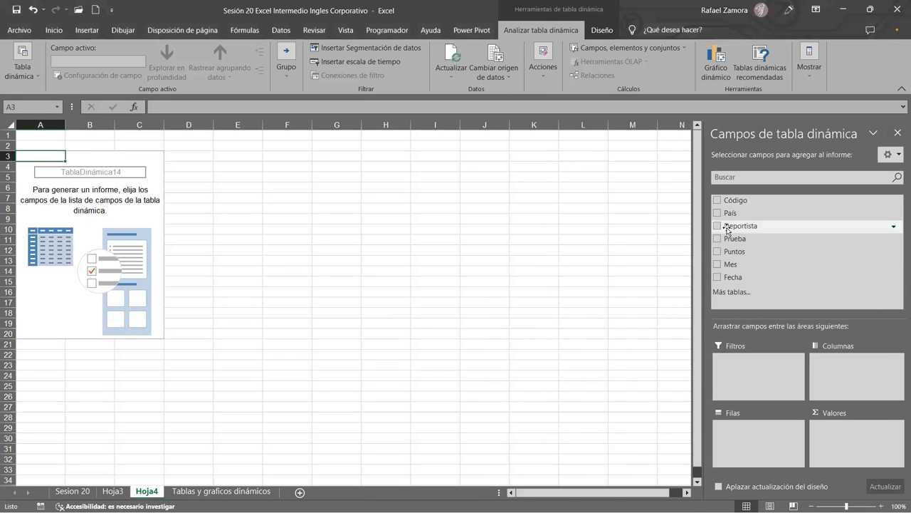
drag(767, 226, 760, 446)
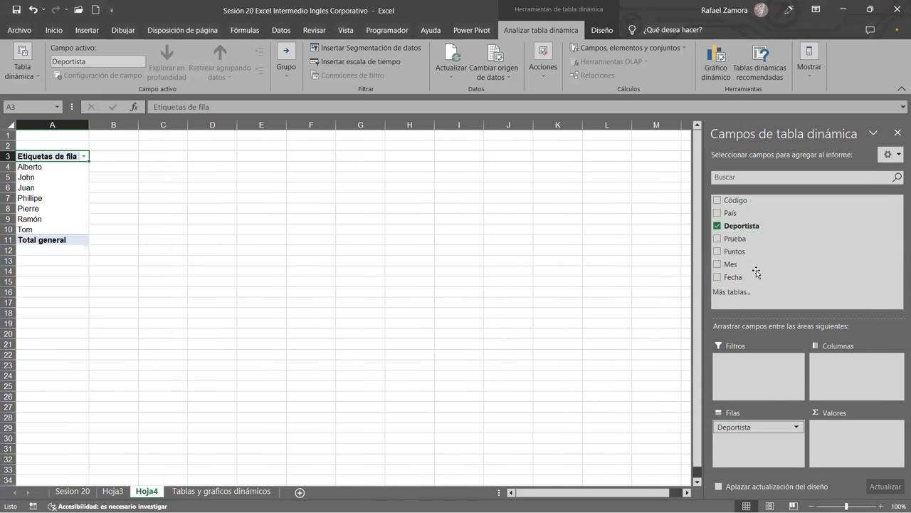
drag(753, 256, 851, 438)
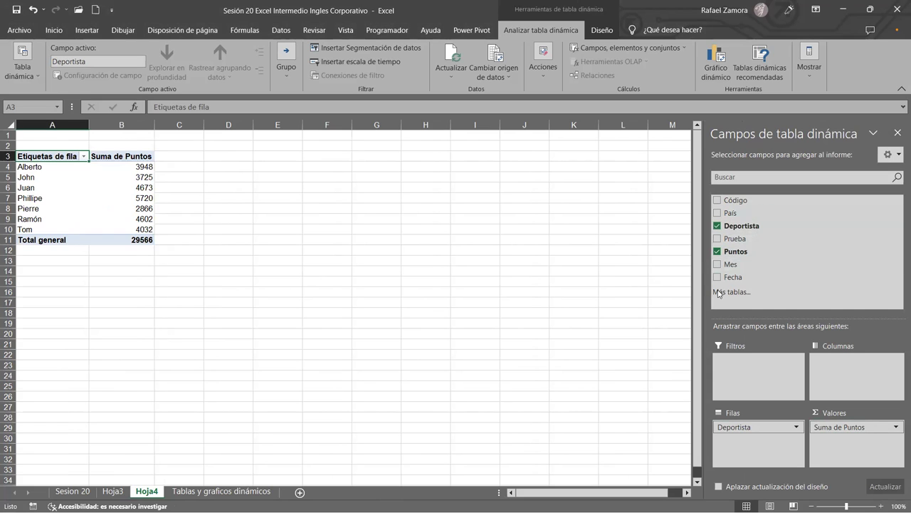
mouse_move(738, 264)
mouse_down()
mouse_move(776, 318)
mouse_move(855, 388)
mouse_up()
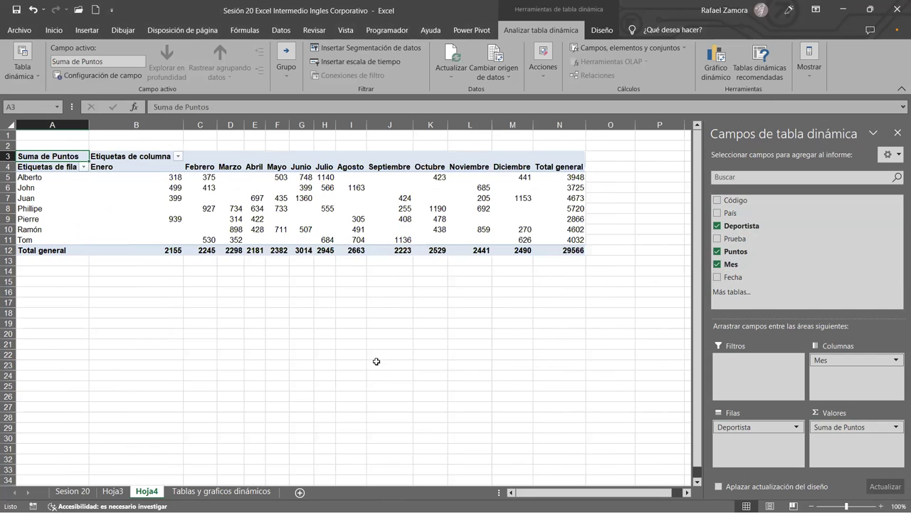
click(205, 179)
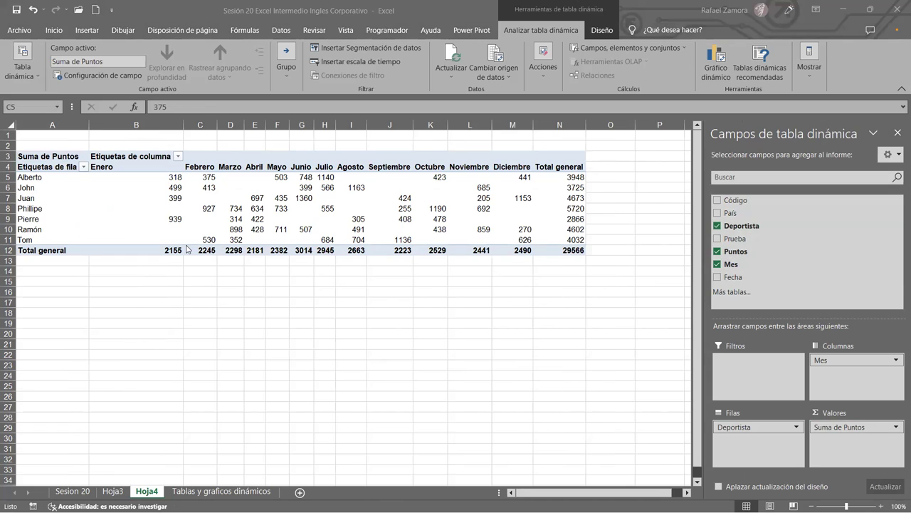
drag(42, 135, 205, 136)
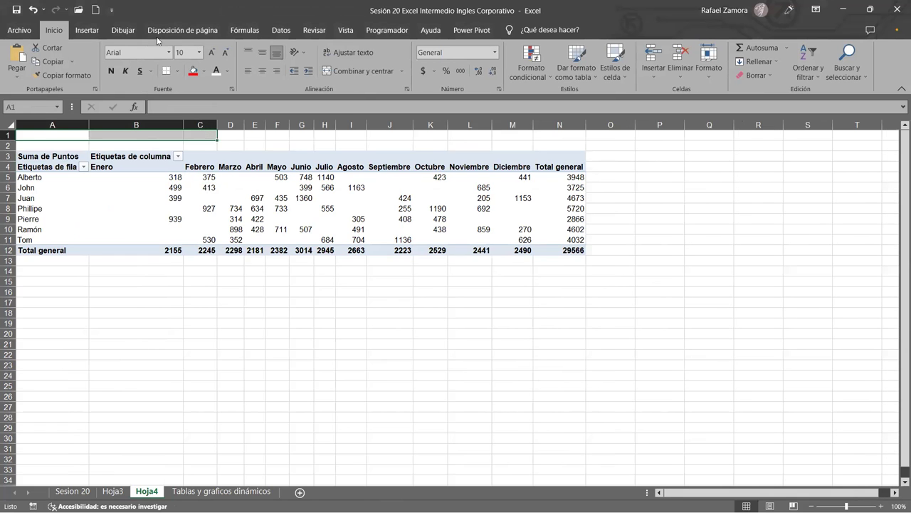
Merge A1:C1 with red fill and bold text, and type 'SUMA PUNTOS POR DEPORTISTA Y MES'
click(356, 70)
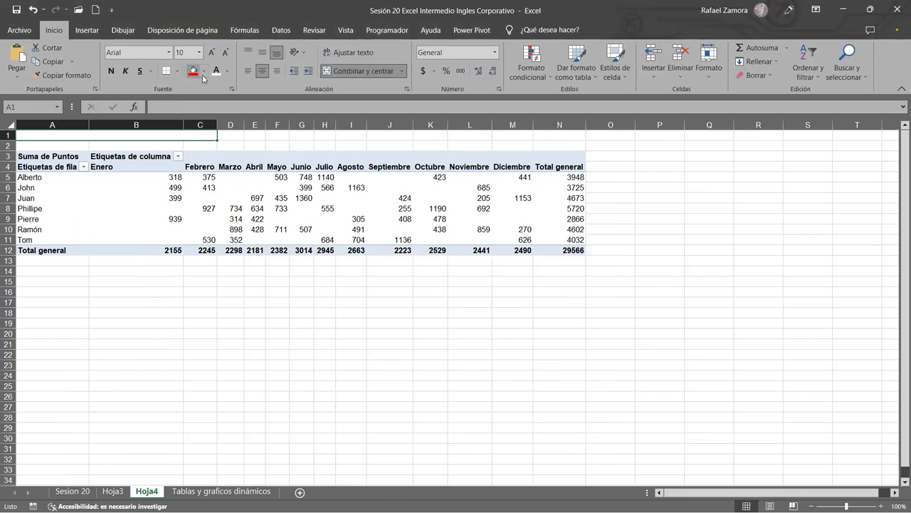
click(194, 73)
click(111, 71)
text(suma)
key(BackSpace)
key(BackSpace)
key(BackSpace)
text(SUMA PUNTOS)
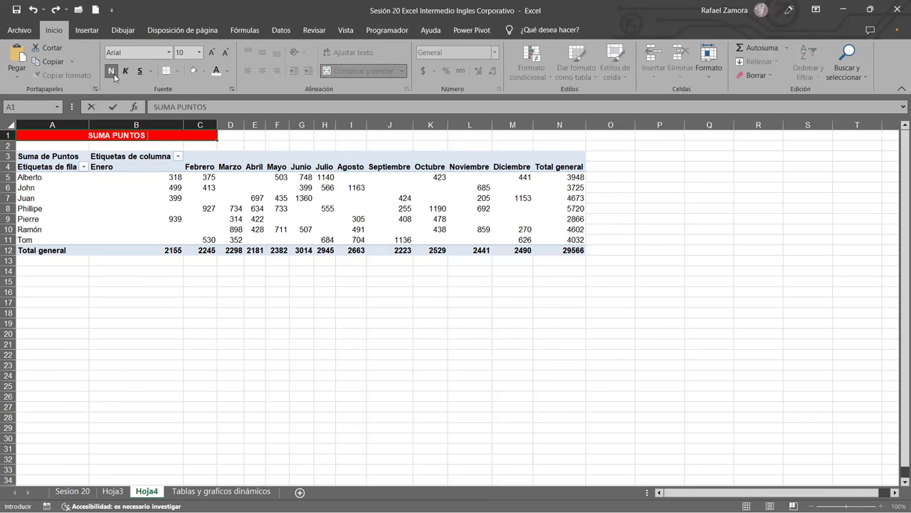
text( POR DEPORTISTA)
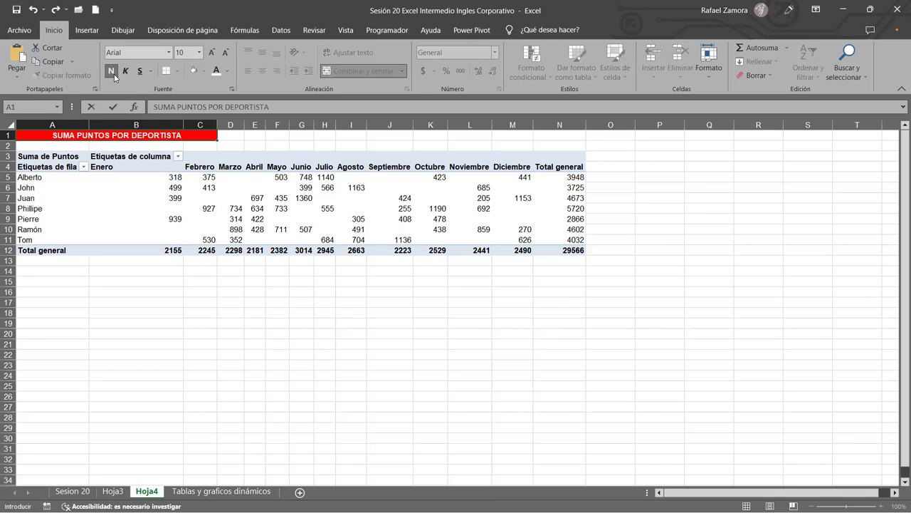
text( Y MES)
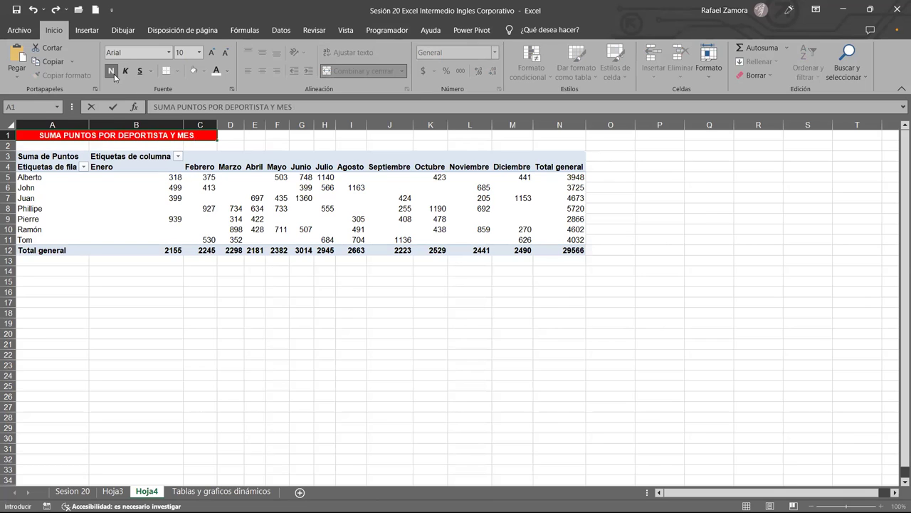
Commit the title and apply a dark PivotTable style to the pivot table
key(Return)
click(274, 220)
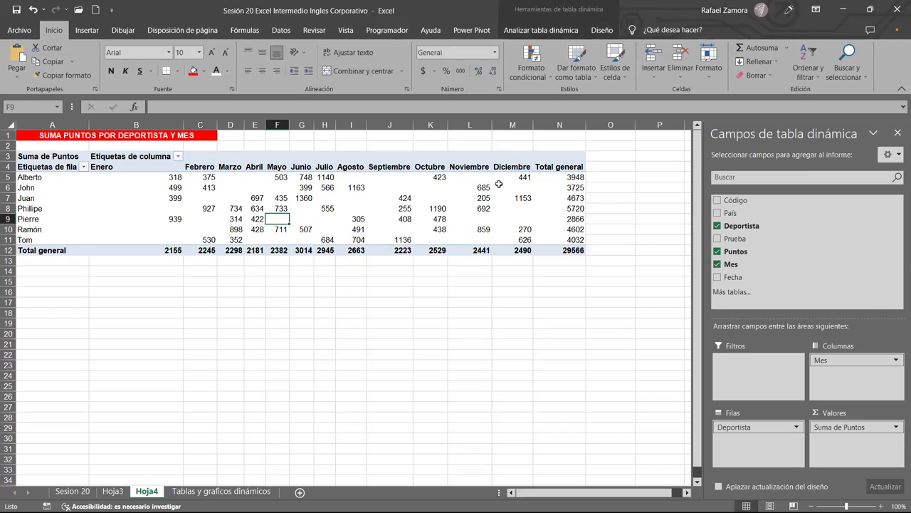
click(602, 30)
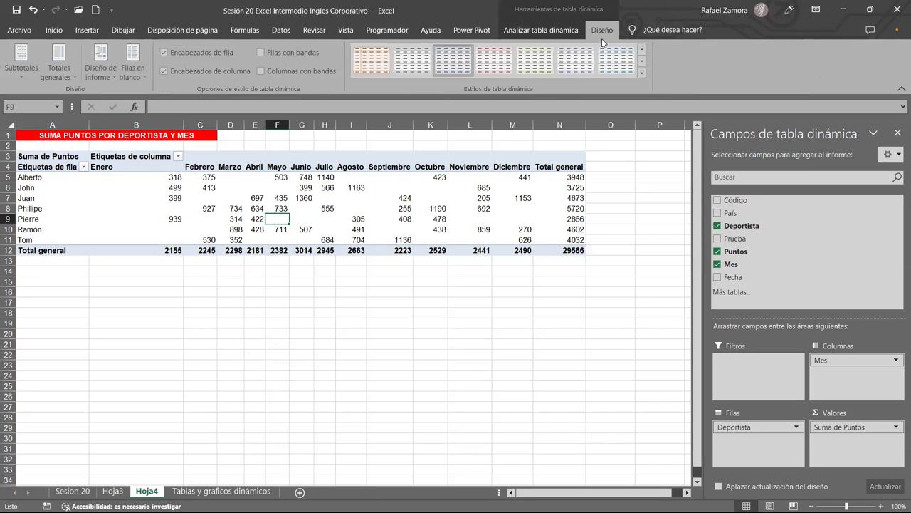
click(642, 71)
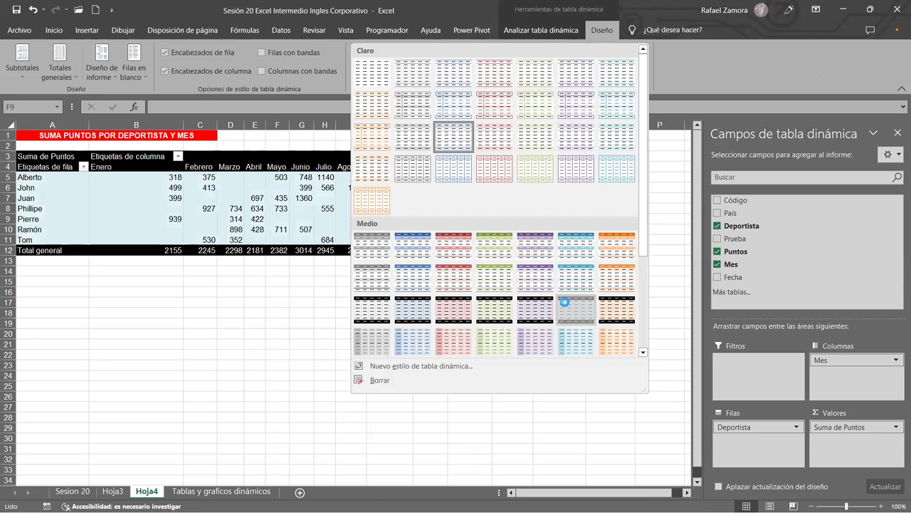
key(Escape)
click(508, 291)
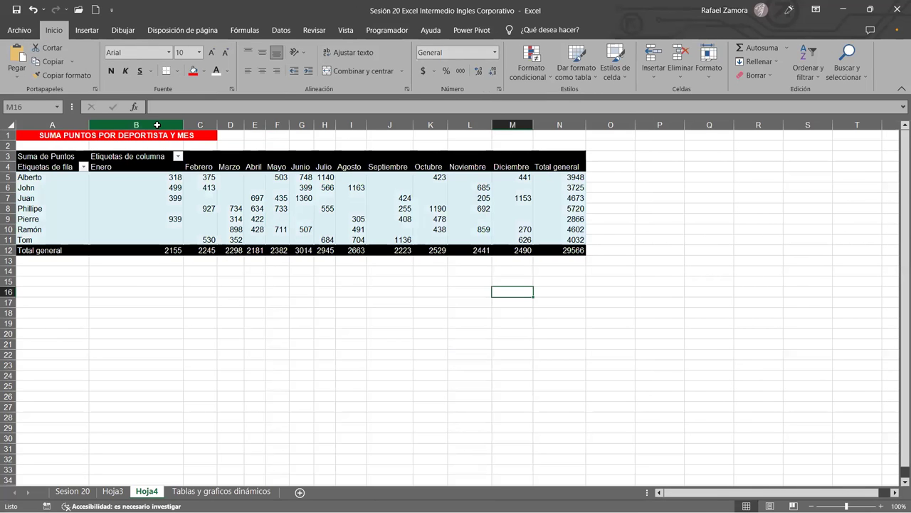
Give columns B to M one equal, wider width and select the pivot values B5:N12
click(157, 124)
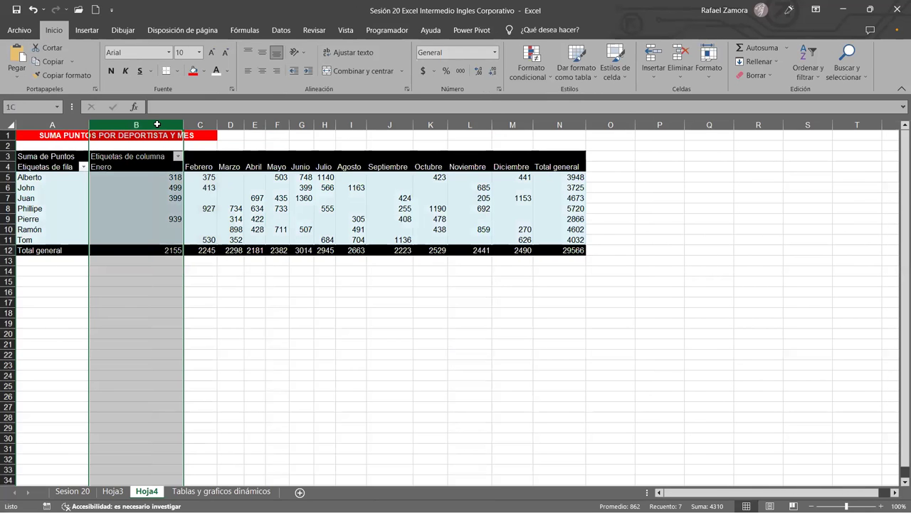
shift+click(527, 124)
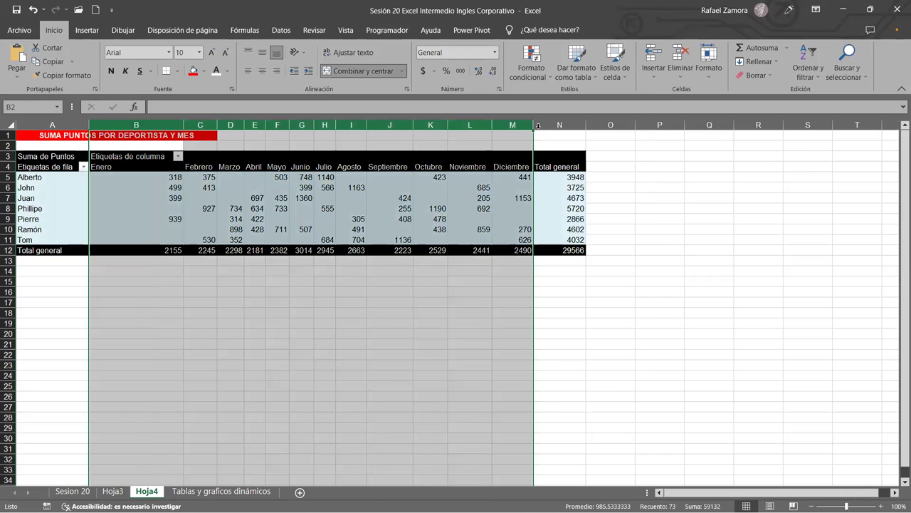
drag(532, 128, 541, 128)
drag(127, 175, 688, 250)
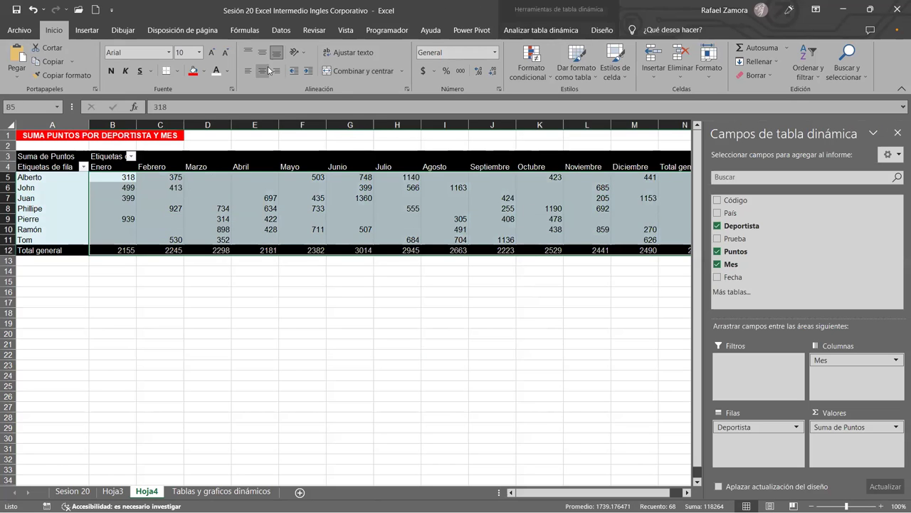
click(407, 321)
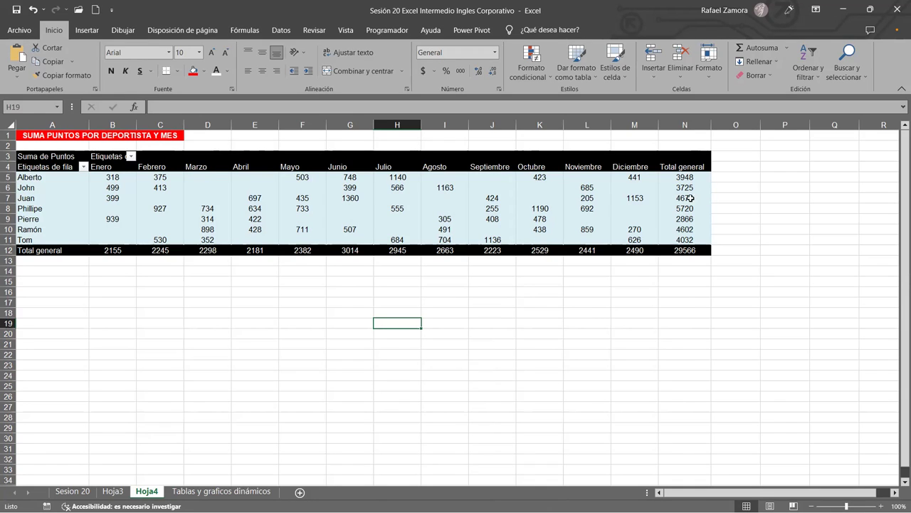
Format Suma de Puntos as Número with 0 decimals and a thousands separator
mouse_move(684, 197)
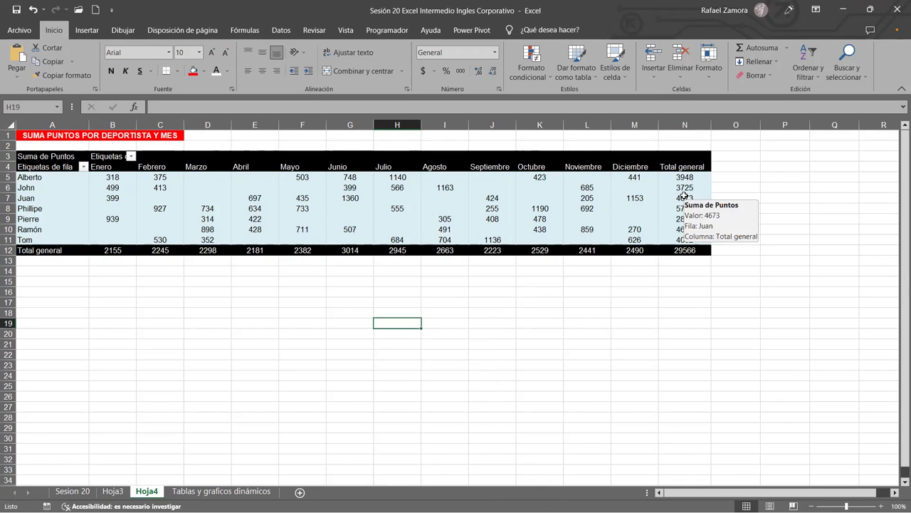
right_click(687, 199)
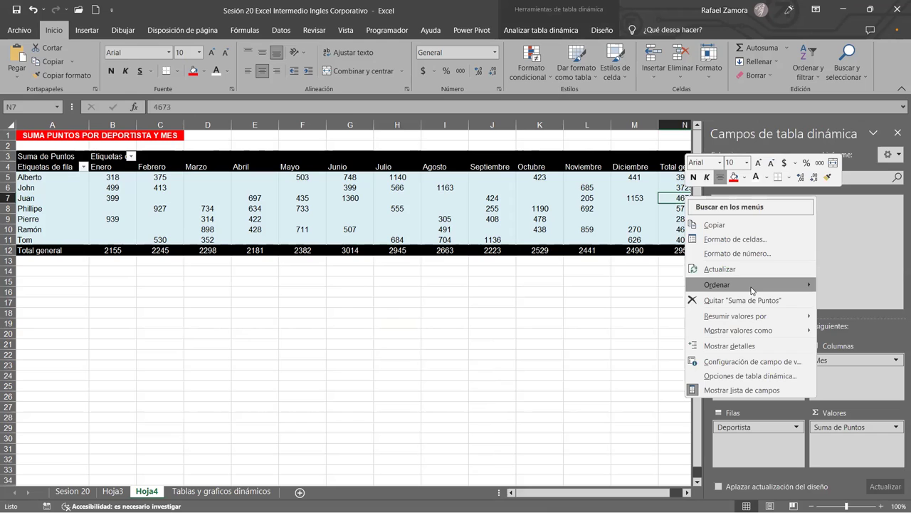
click(758, 366)
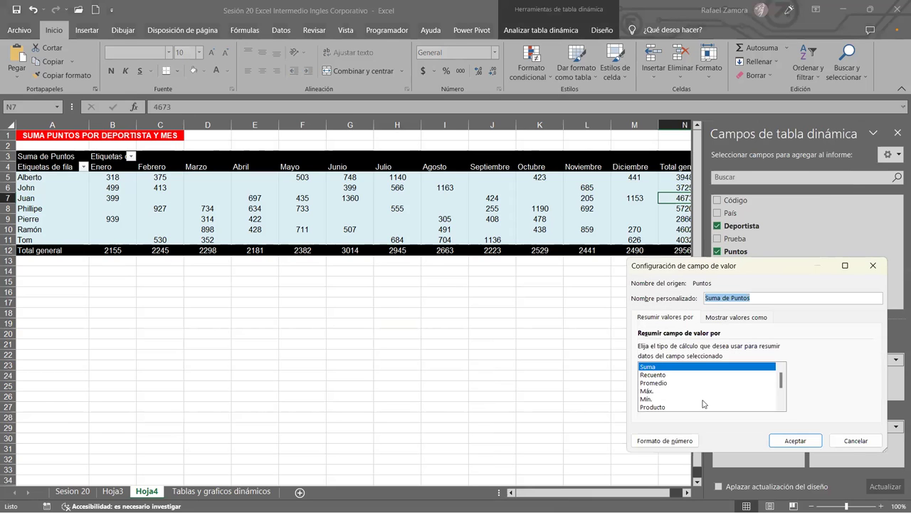
key(Return)
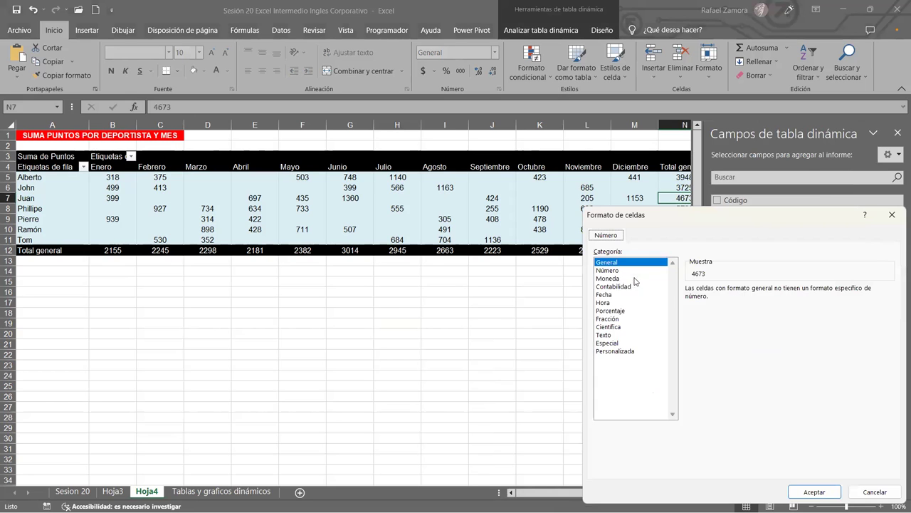
click(618, 272)
click(787, 292)
click(786, 293)
click(719, 308)
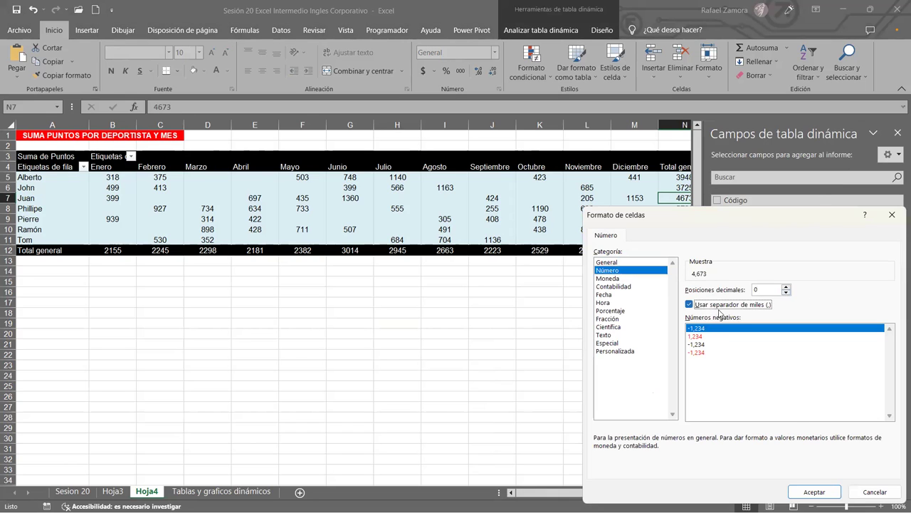
click(815, 491)
click(794, 440)
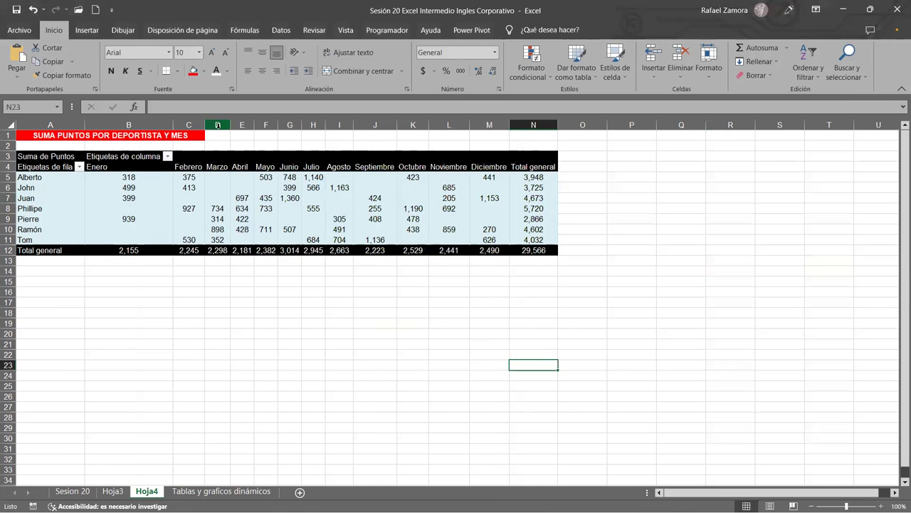
click(189, 125)
shift+click(363, 128)
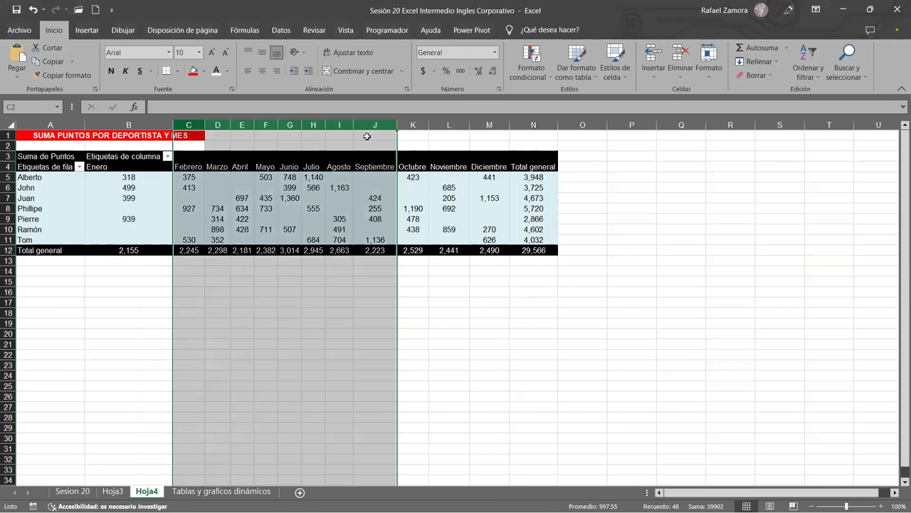
drag(354, 126, 403, 125)
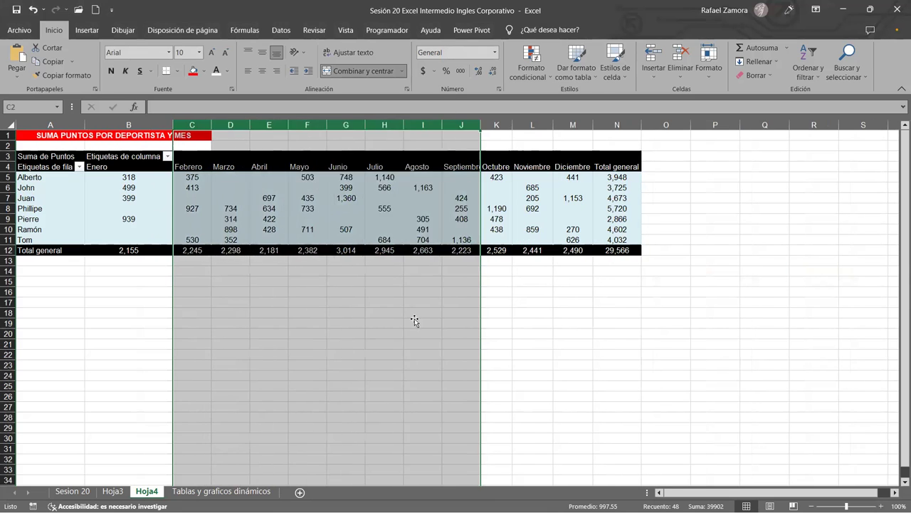
click(419, 320)
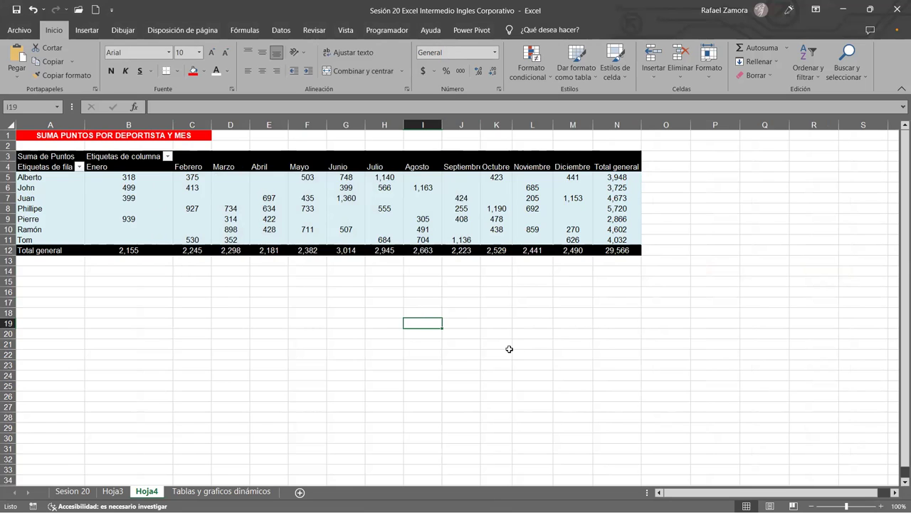
click(296, 218)
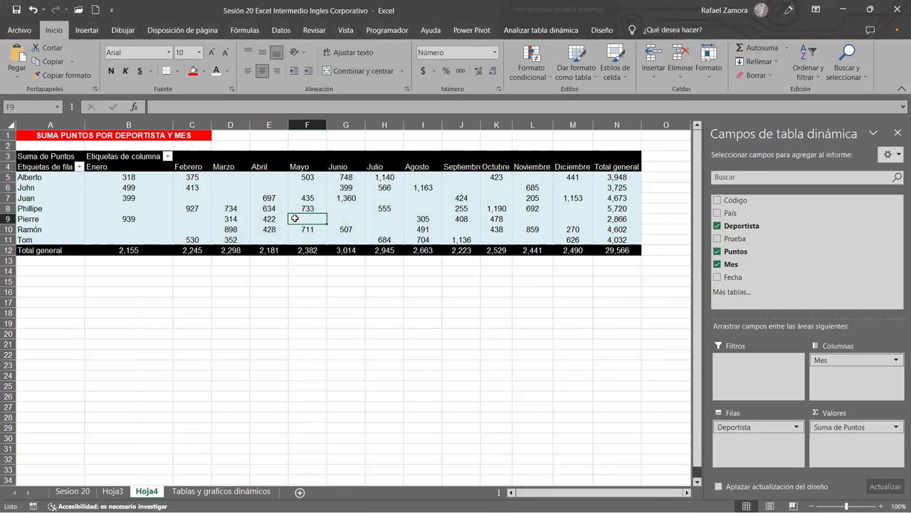
click(461, 208)
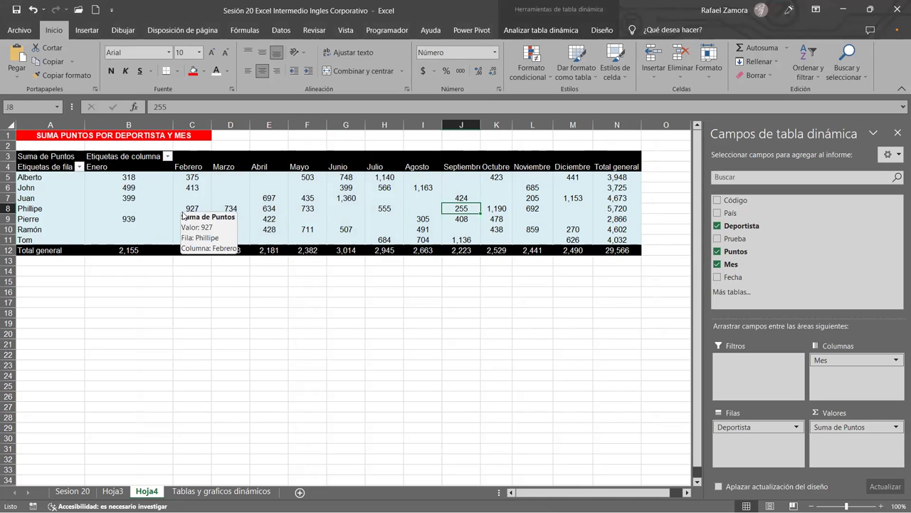
click(235, 208)
click(298, 190)
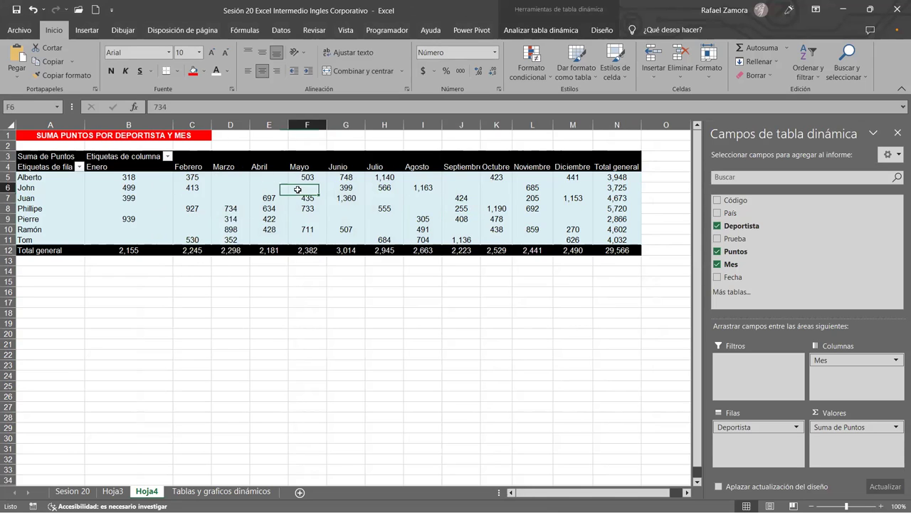
right_click(297, 190)
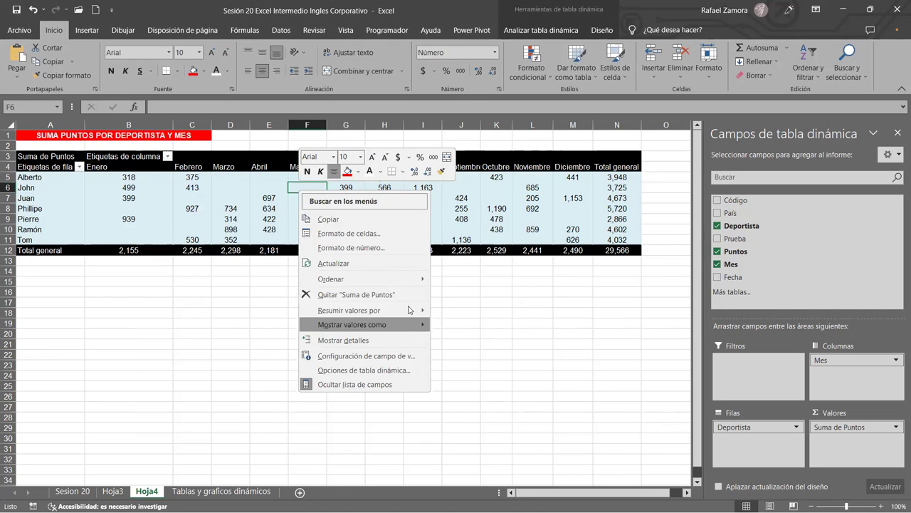
mouse_move(388, 315)
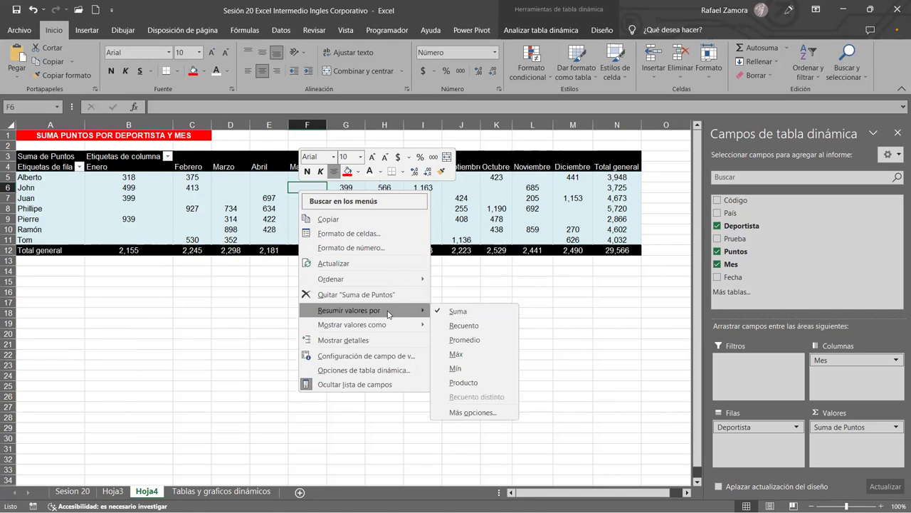
click(485, 413)
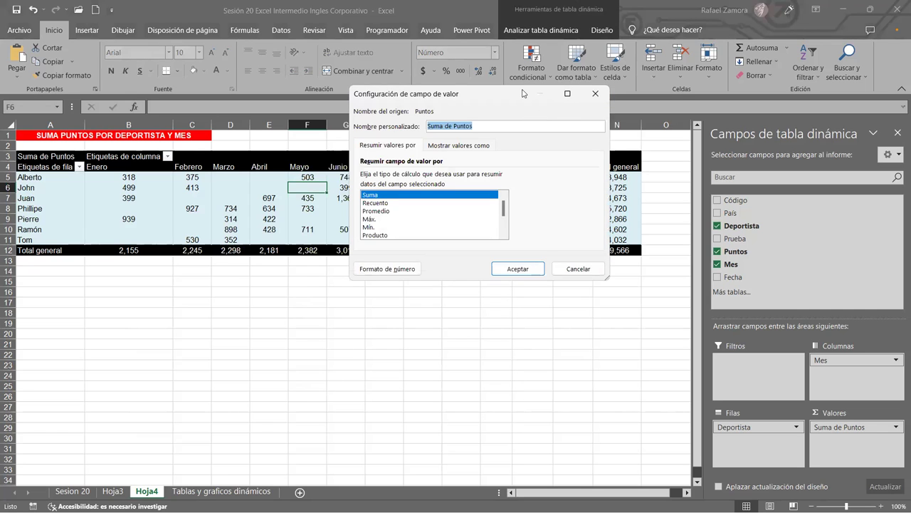
drag(521, 94, 360, 250)
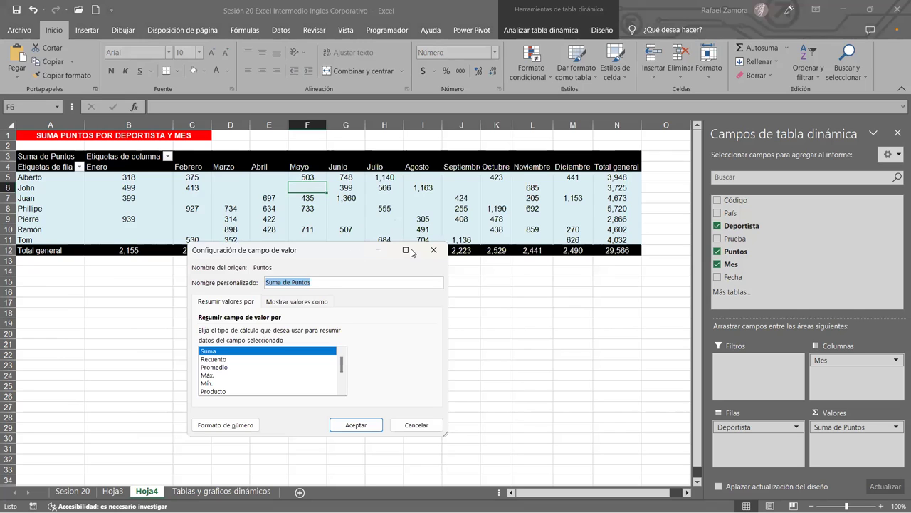
drag(370, 250, 425, 248)
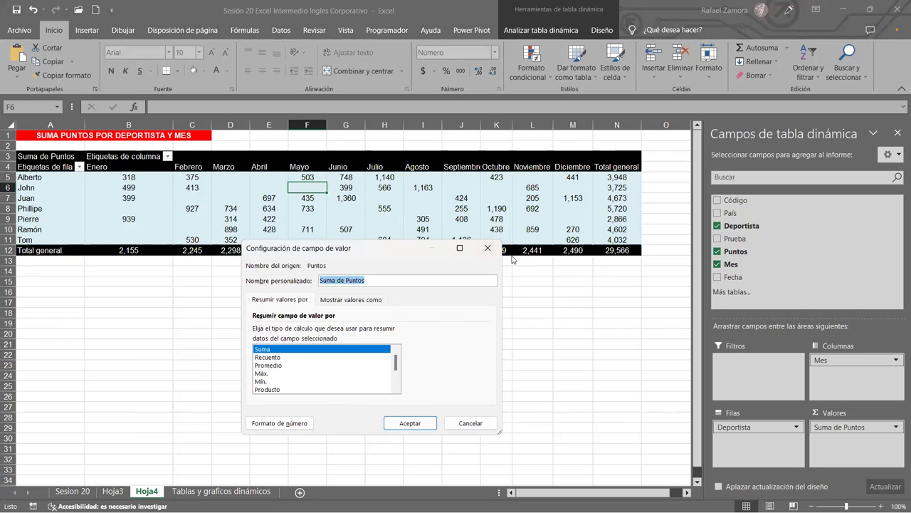
click(500, 250)
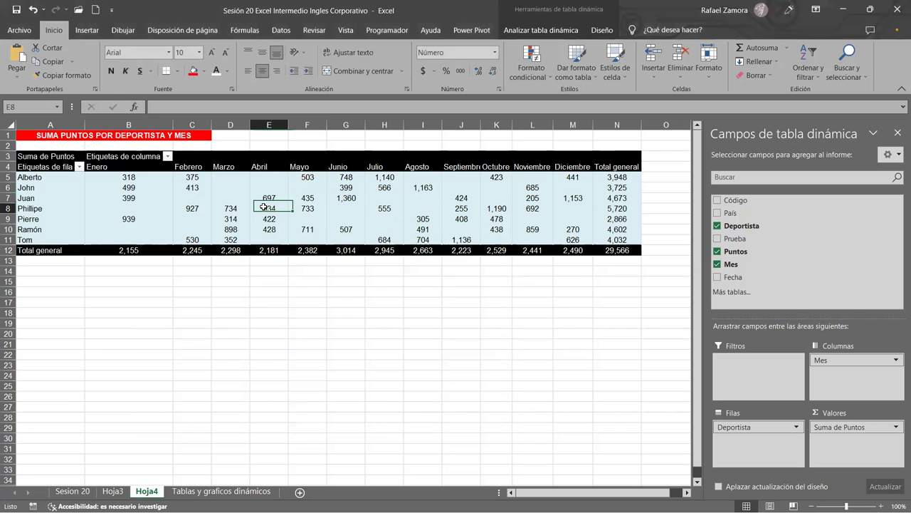
AutoFit columns C to M and narrow column B to fit the Enero values
click(131, 162)
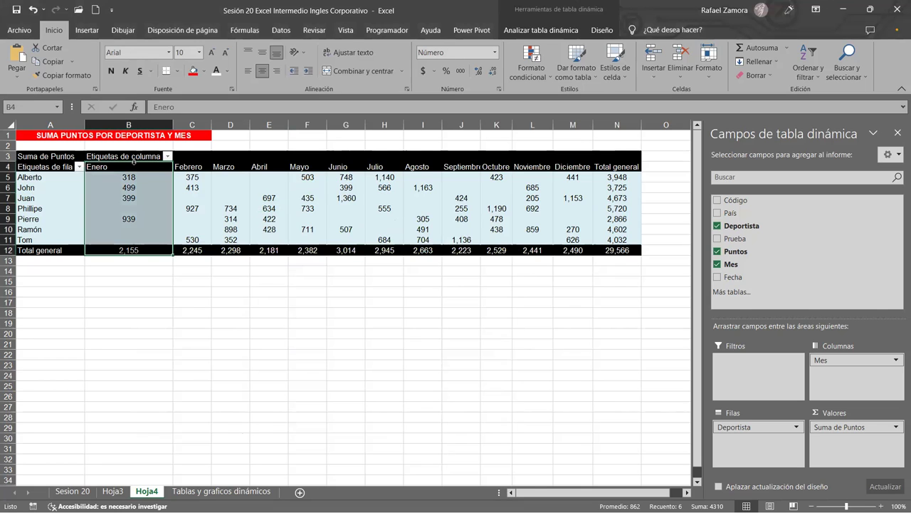
drag(200, 125, 231, 125)
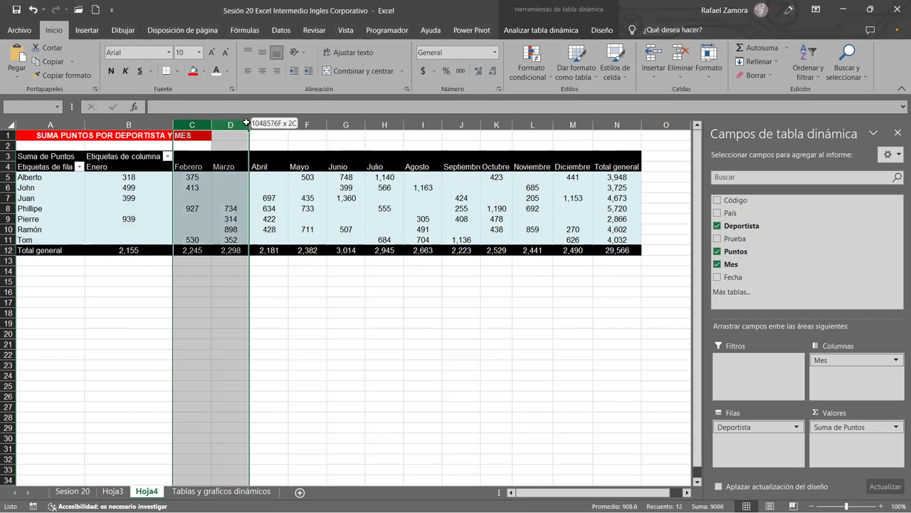
drag(577, 131, 594, 125)
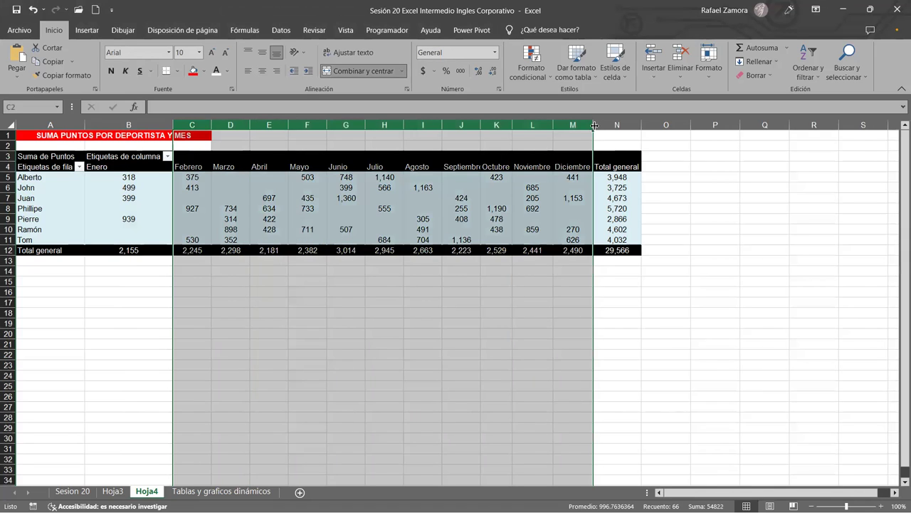
double_click(595, 125)
click(427, 385)
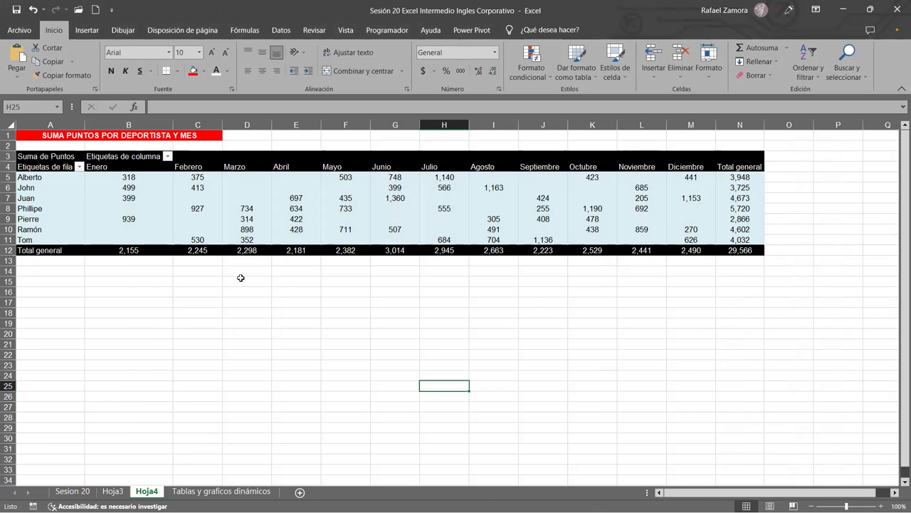
drag(173, 126, 155, 133)
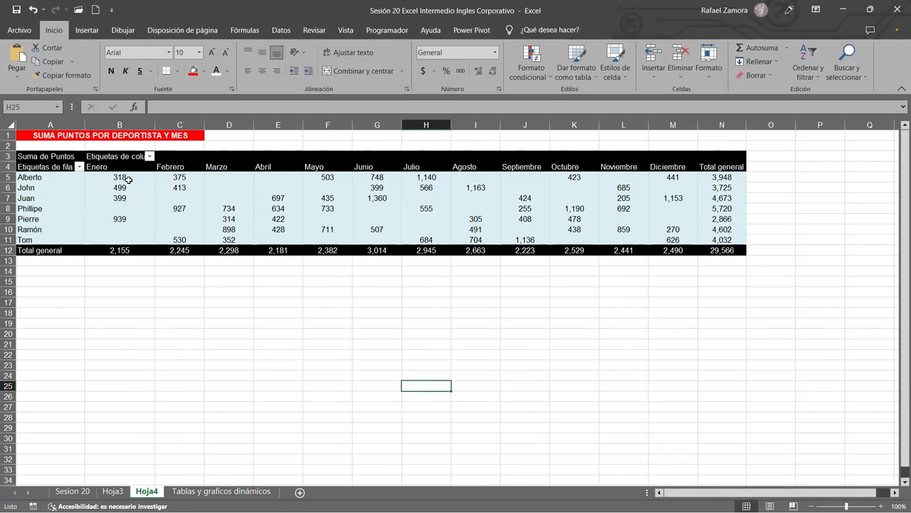
mouse_move(129, 180)
mouse_move(173, 191)
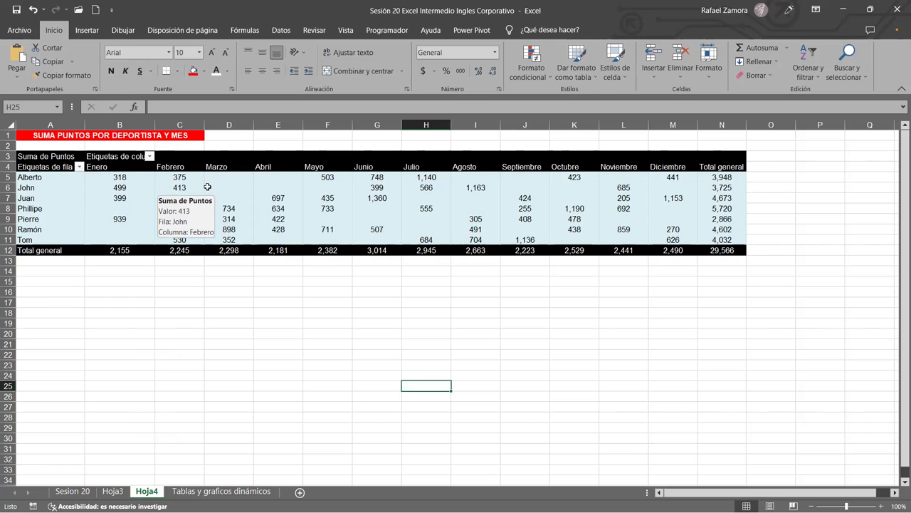
click(207, 187)
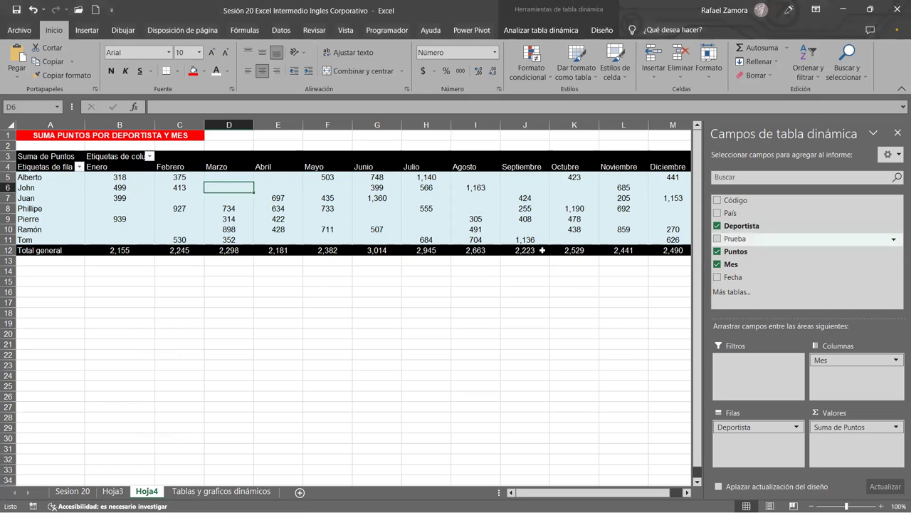
Add Mes to values, remove Cuenta de Mes, then add Puntos again as Suma de Puntos2
click(491, 229)
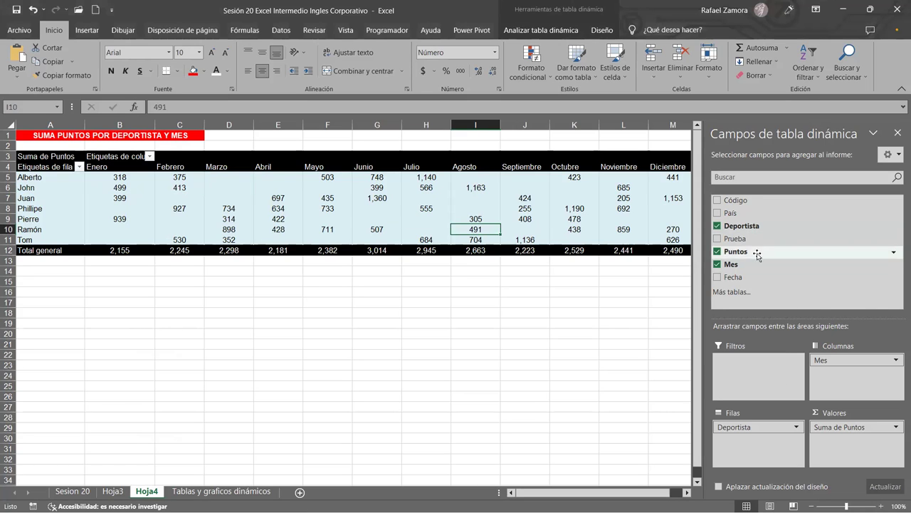
drag(750, 269, 831, 443)
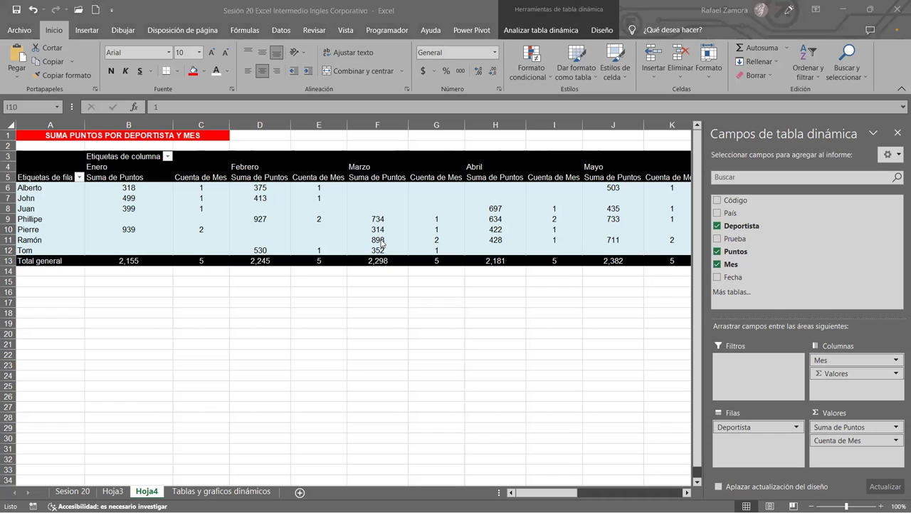
drag(854, 440, 874, 287)
drag(735, 251, 844, 445)
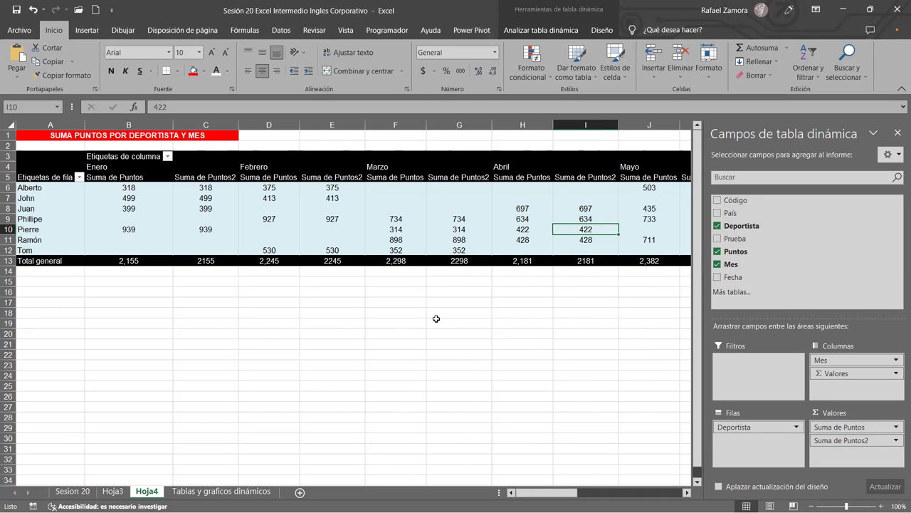
mouse_move(547, 492)
mouse_down()
mouse_move(580, 492)
mouse_move(546, 492)
mouse_up()
click(142, 175)
click(158, 187)
click(138, 174)
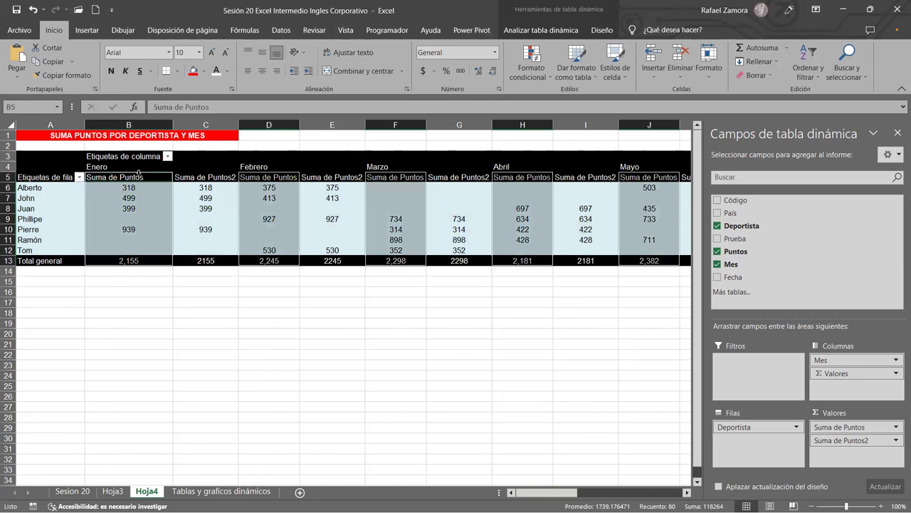
click(135, 162)
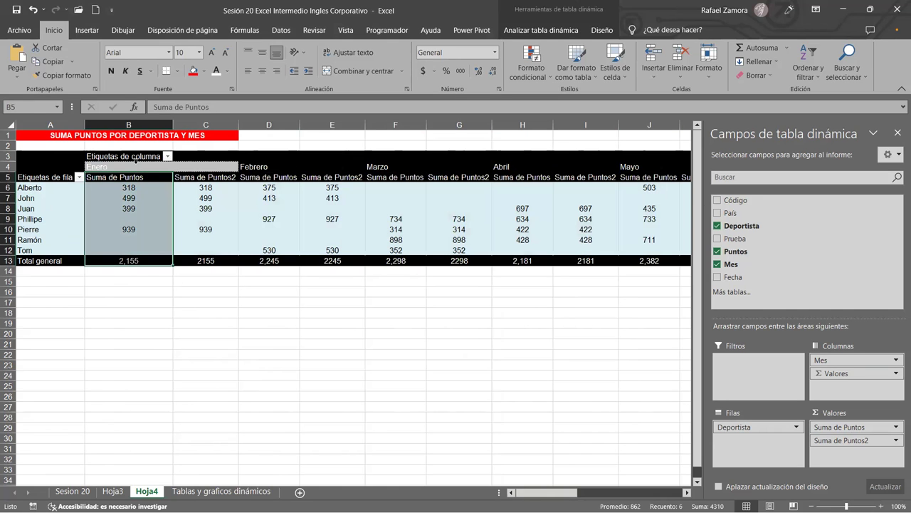
click(135, 161)
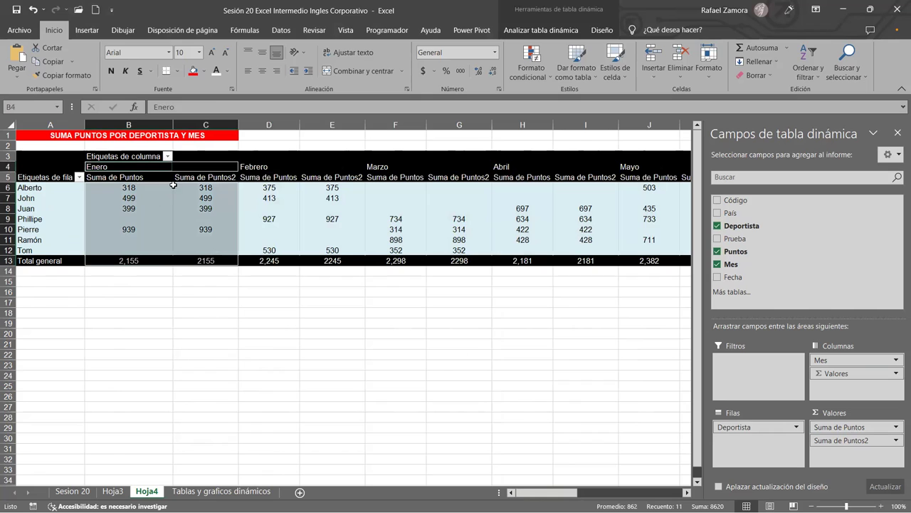
right_click(196, 217)
mouse_move(230, 292)
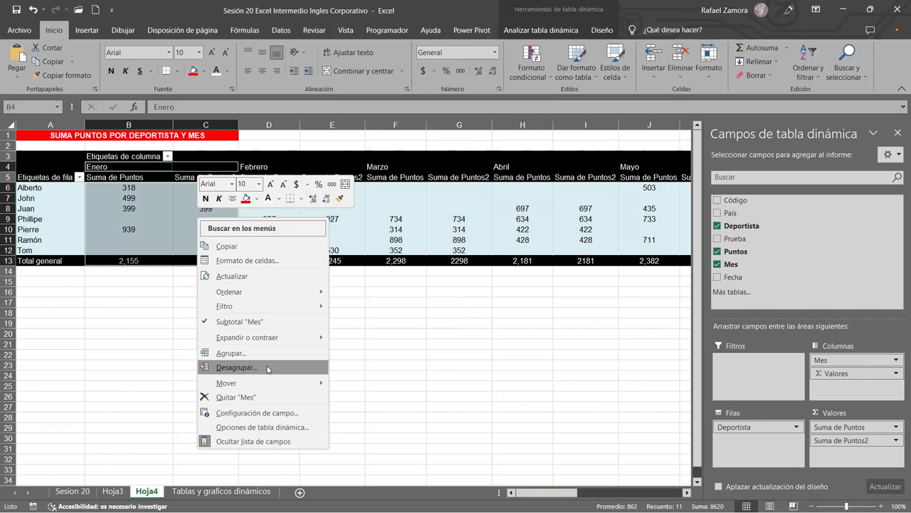
click(299, 419)
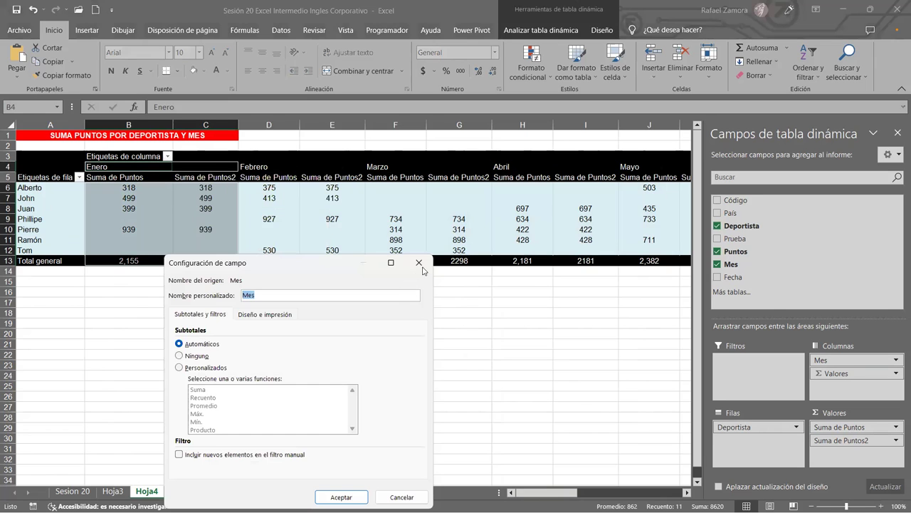
click(422, 267)
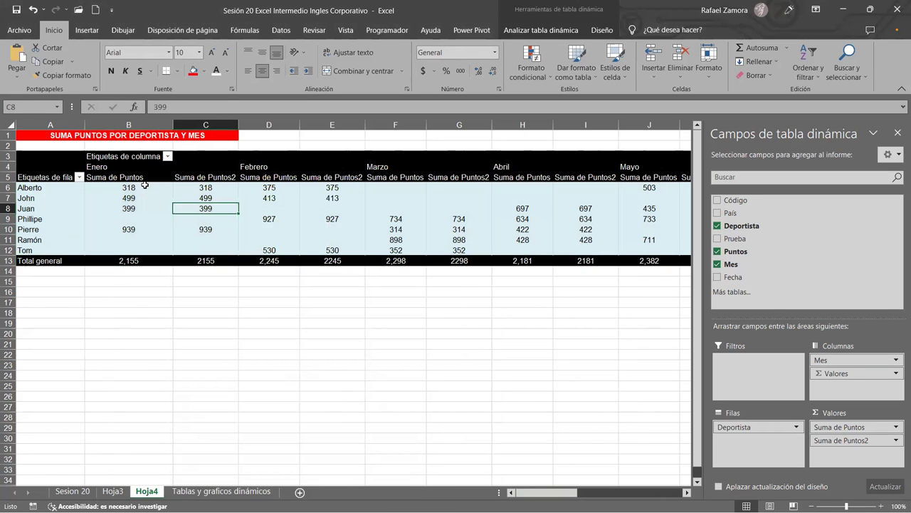
click(144, 186)
click(145, 177)
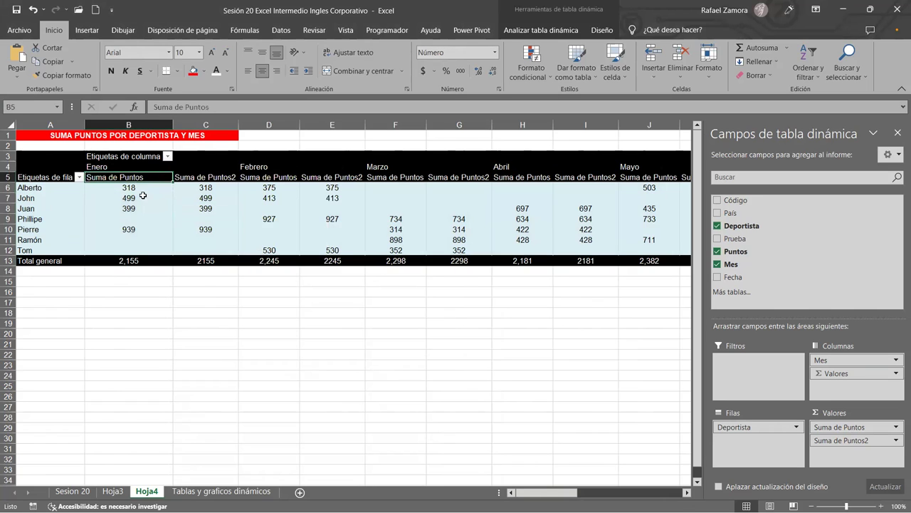
shift+click(138, 258)
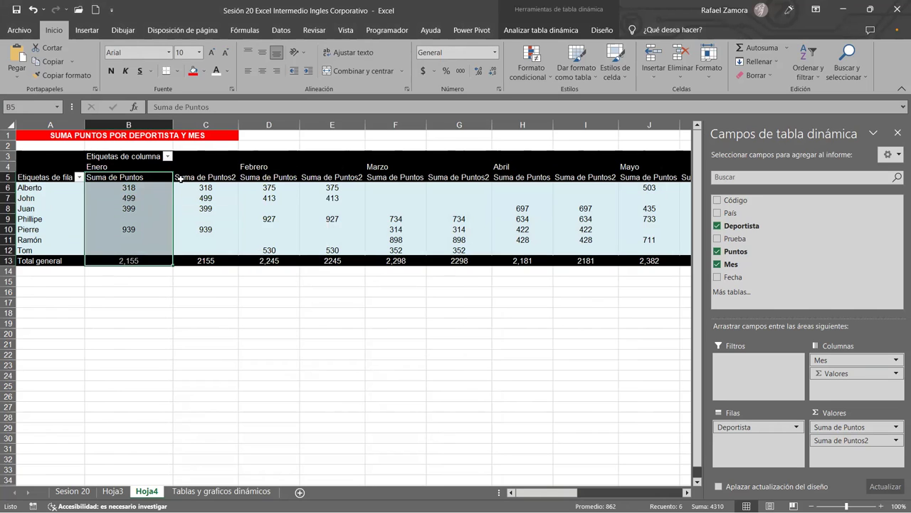
click(211, 176)
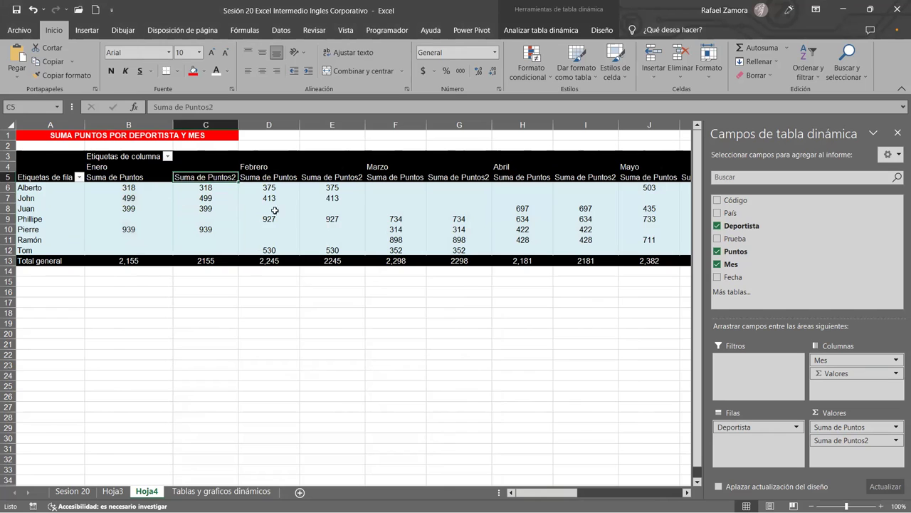
click(150, 176)
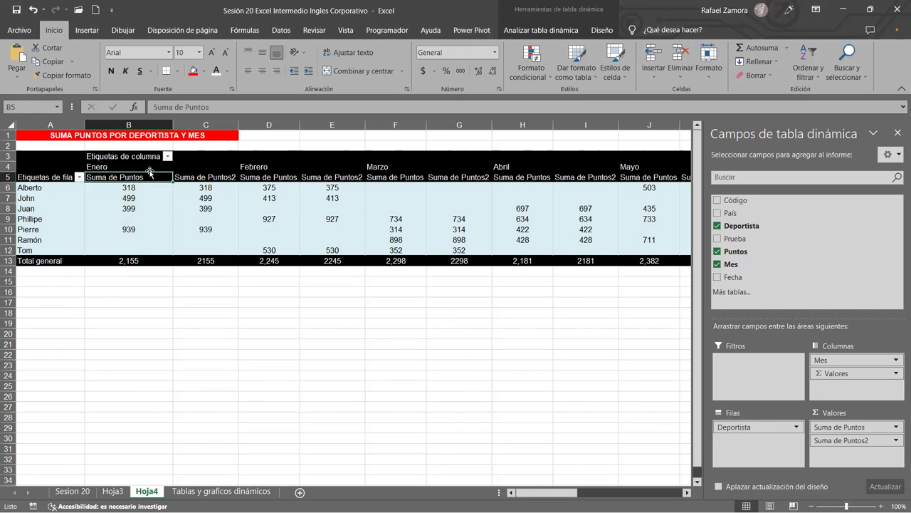
click(148, 171)
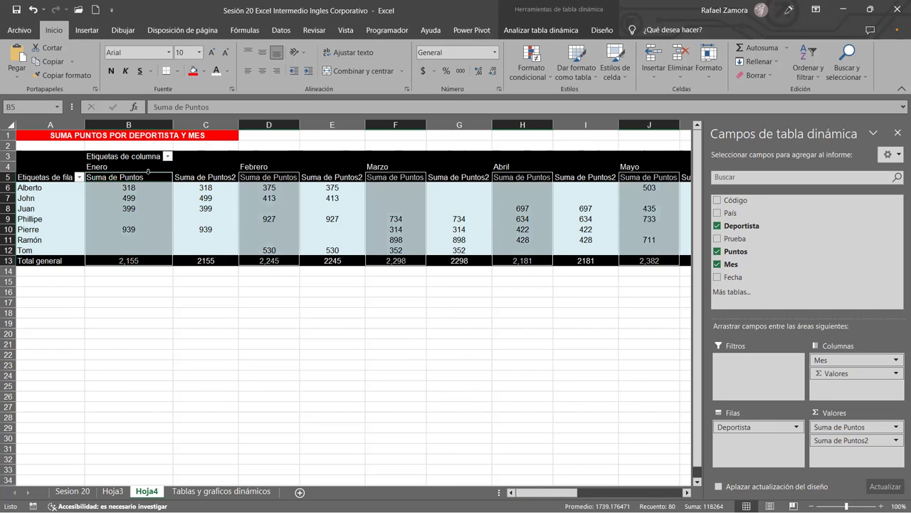
Open Suma de Puntos value field settings, view the show-values-as options, and cancel
right_click(149, 175)
mouse_move(263, 297)
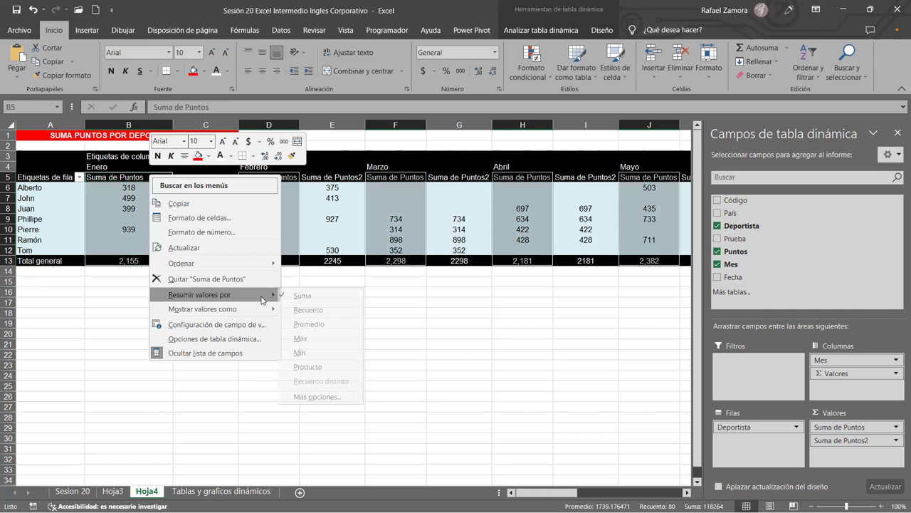
click(329, 405)
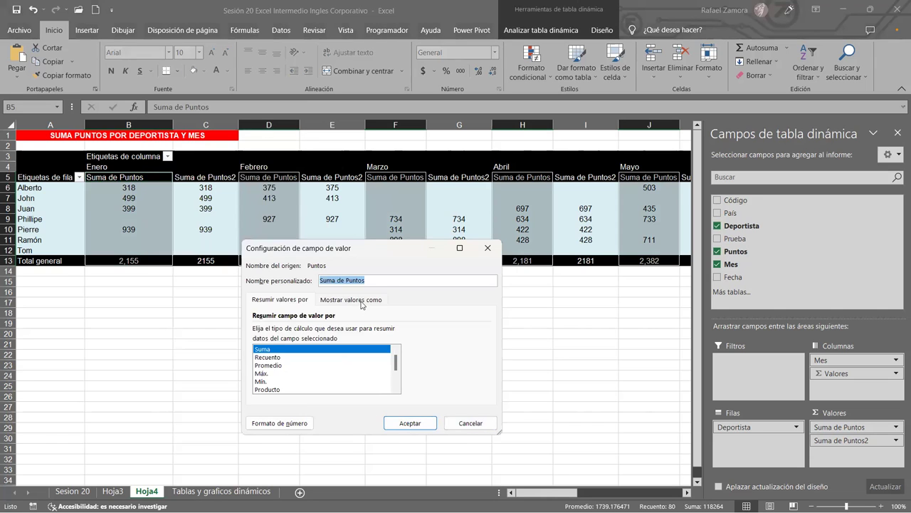
click(363, 302)
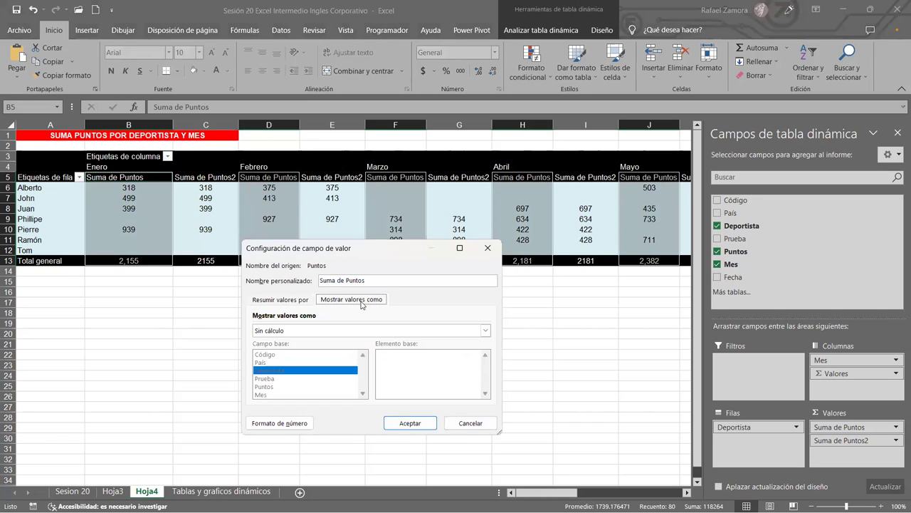
click(472, 423)
Select John's Enero value and review its right-click Resumir valores por options without changes
click(227, 236)
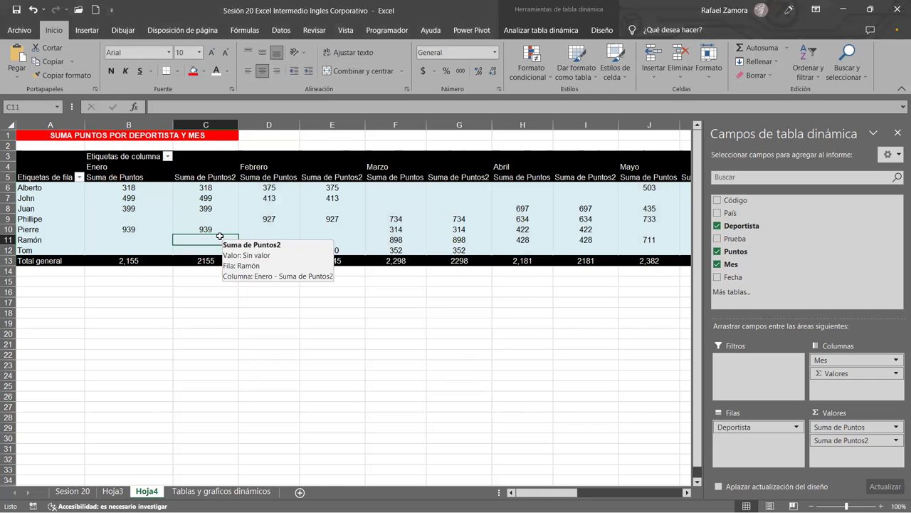
click(142, 170)
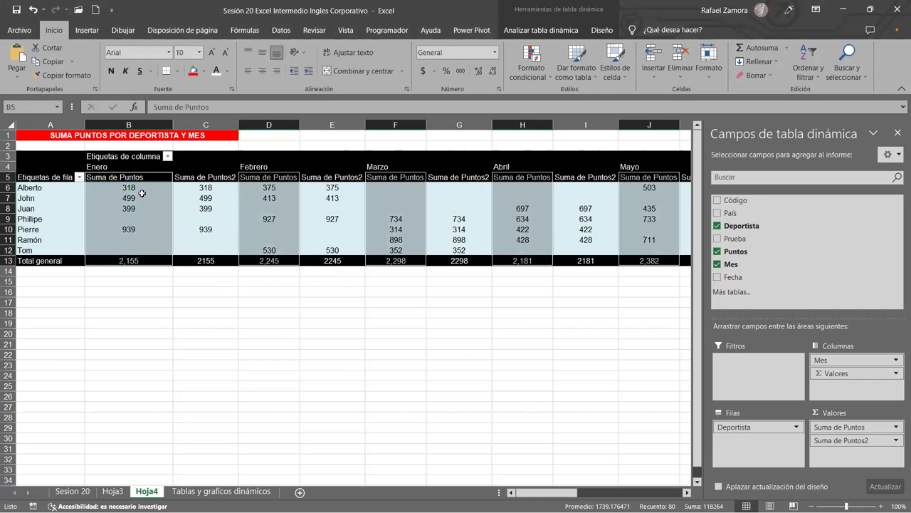
click(142, 196)
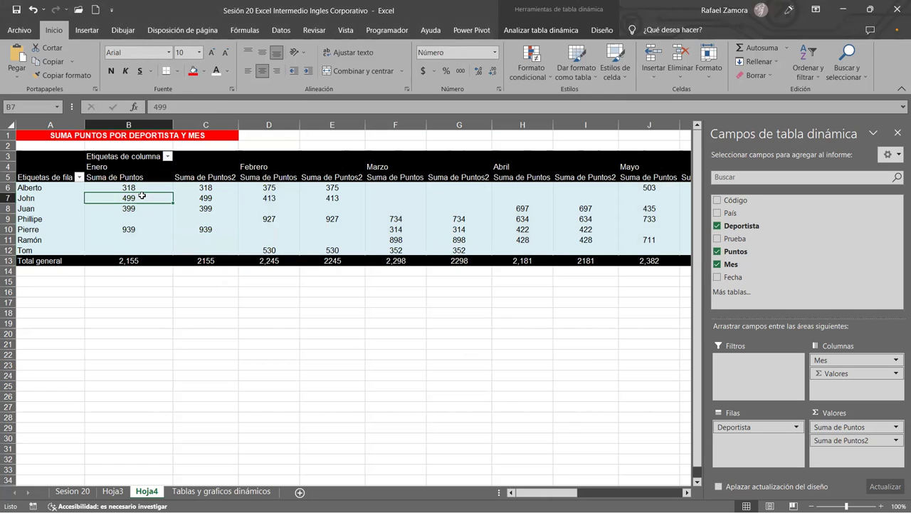
right_click(142, 197)
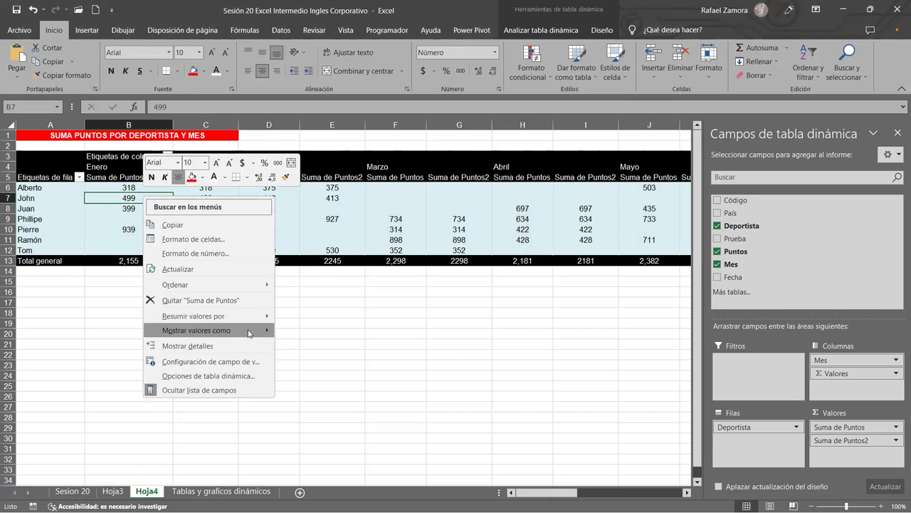
mouse_move(246, 333)
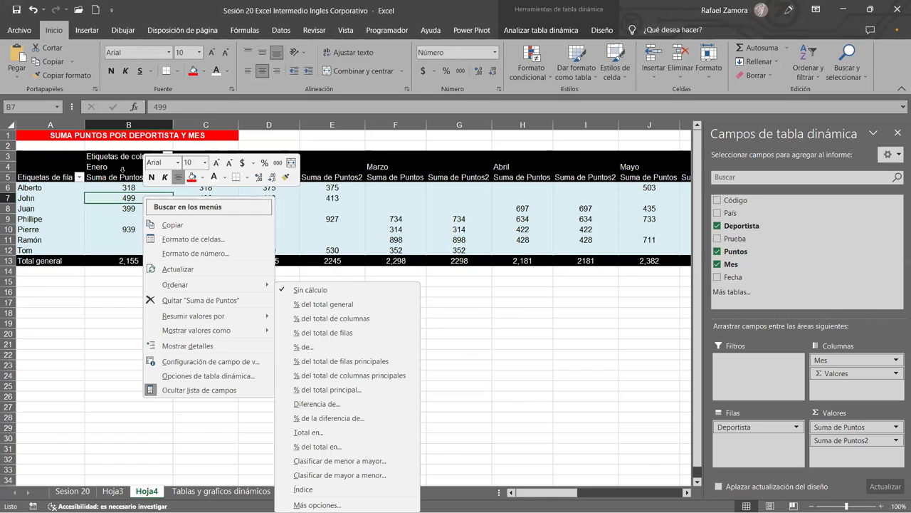
click(142, 206)
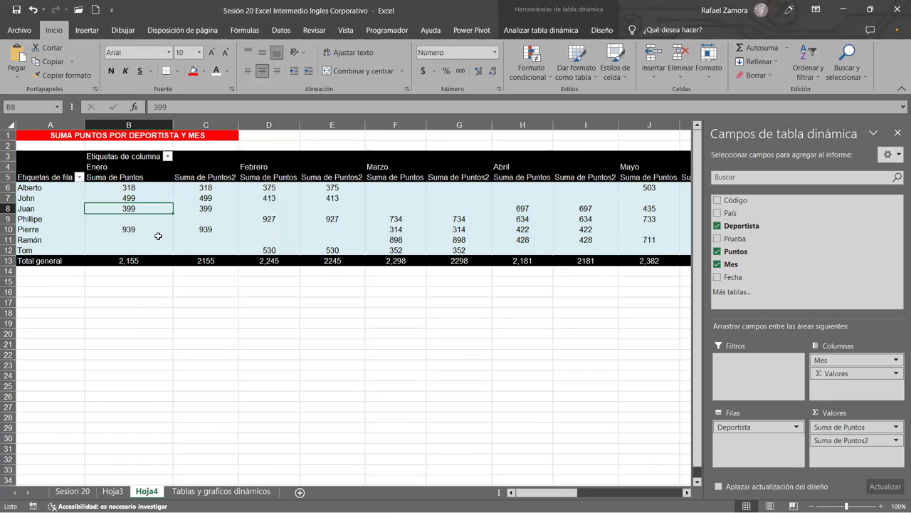
Select the Suma de Puntos value columns and then Juan's Enero value
click(158, 237)
mouse_move(144, 187)
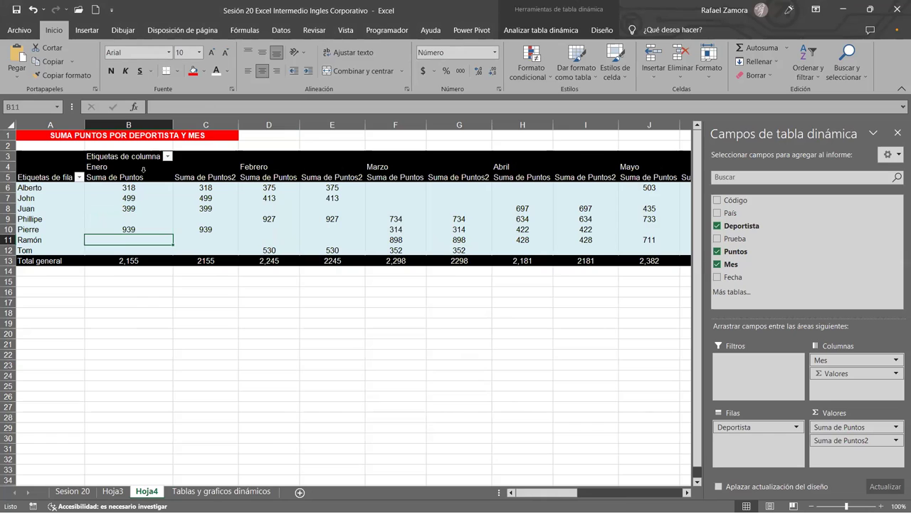
click(143, 171)
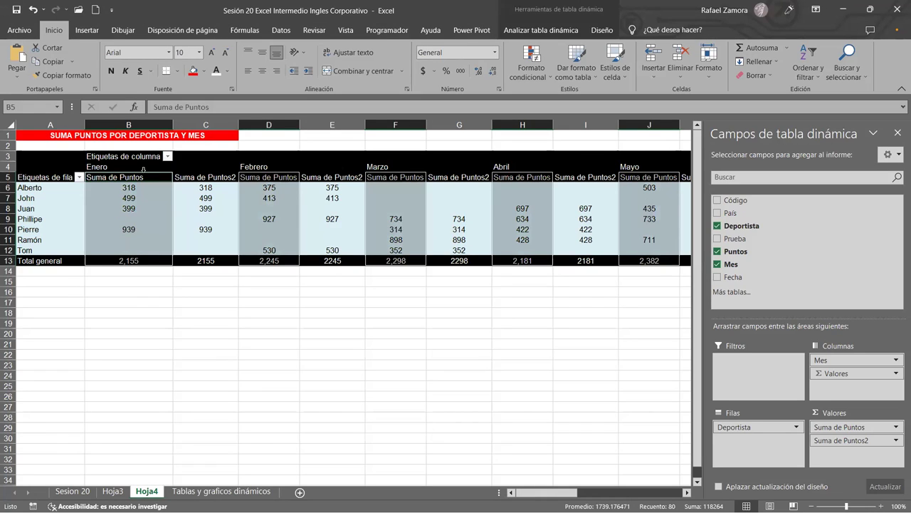
click(136, 208)
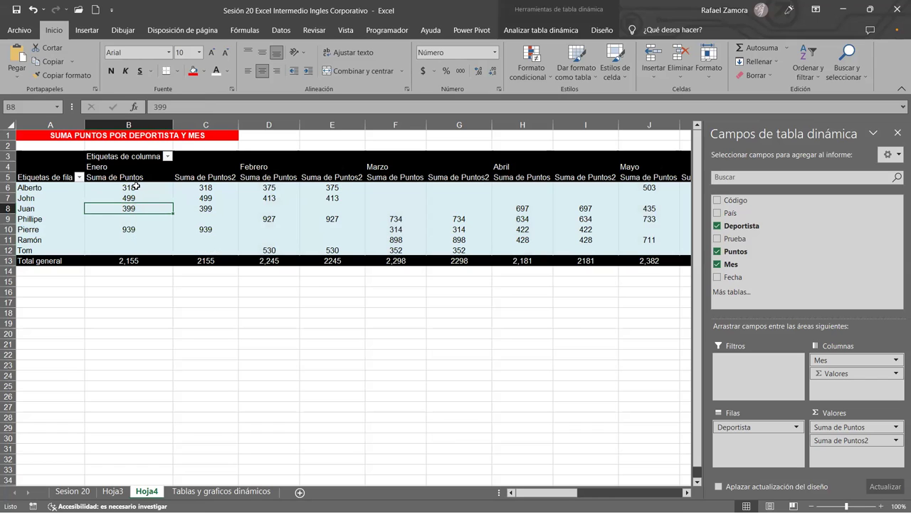
right_click(138, 190)
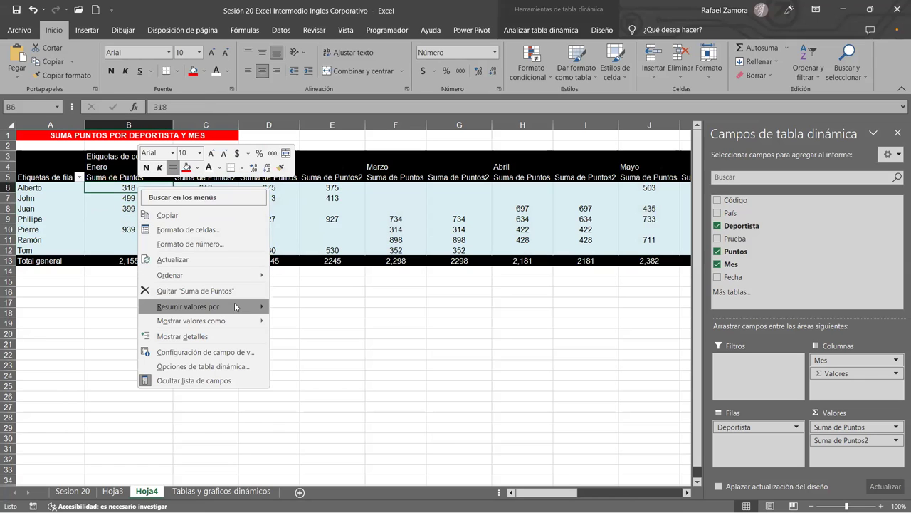
mouse_move(234, 306)
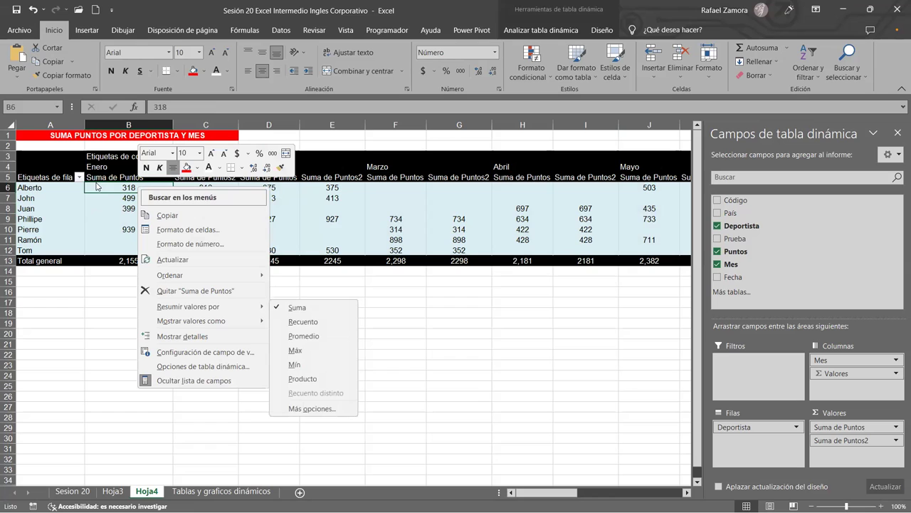
click(138, 188)
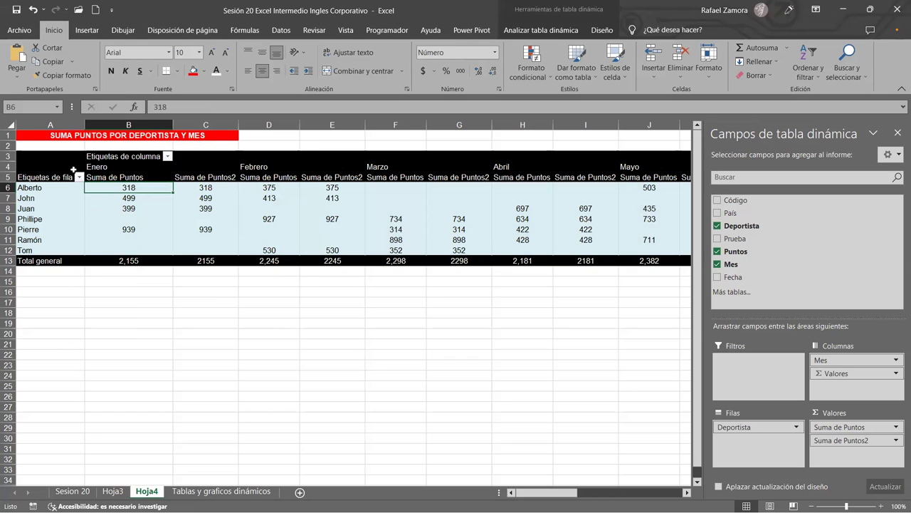
right_click(147, 187)
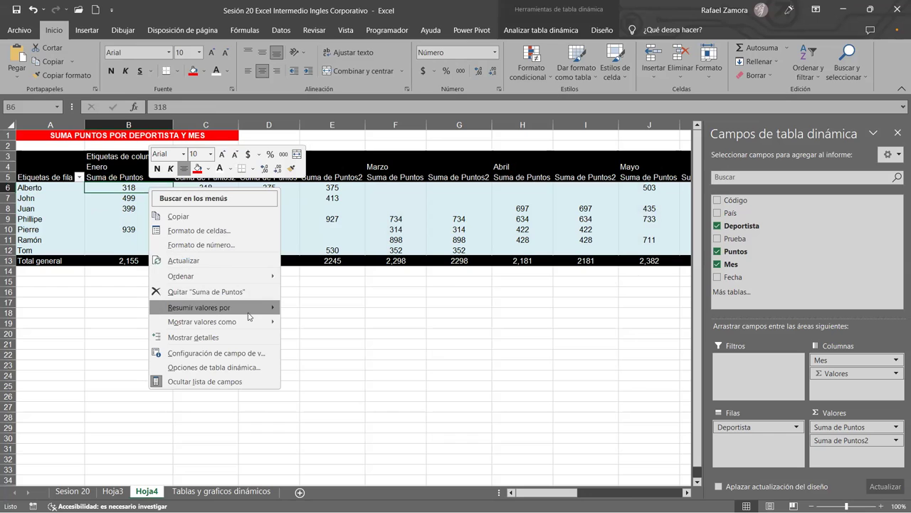
mouse_move(253, 311)
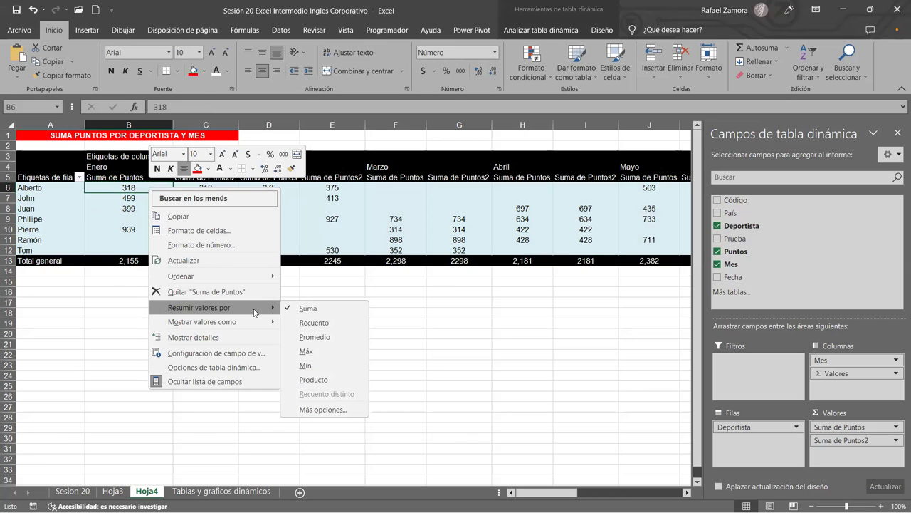
click(340, 410)
click(344, 300)
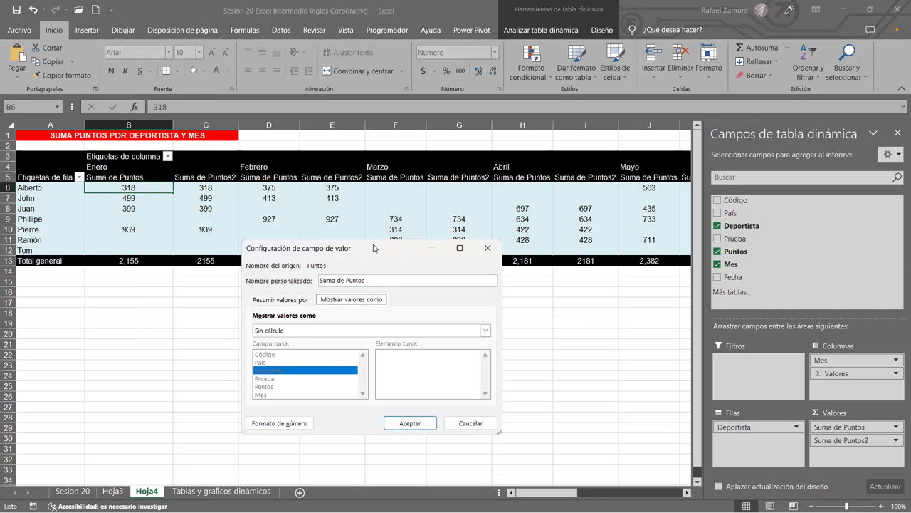
drag(373, 247, 372, 163)
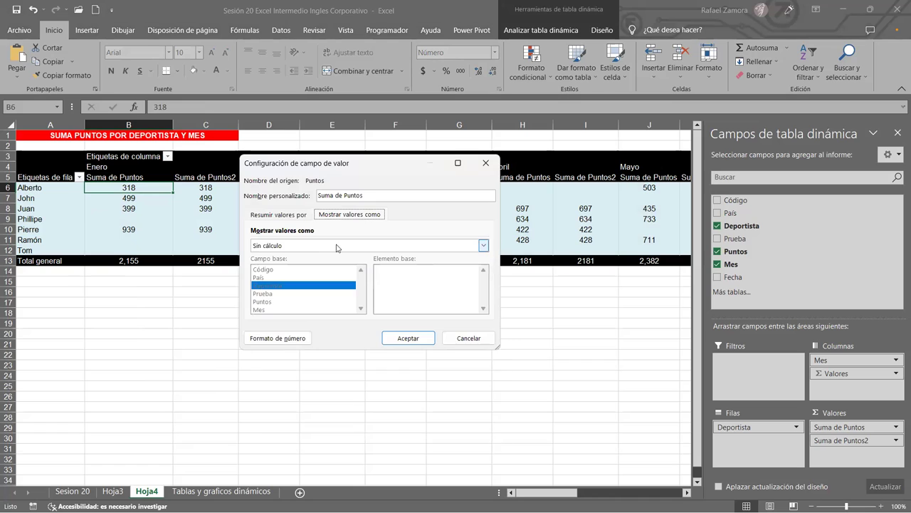
click(280, 247)
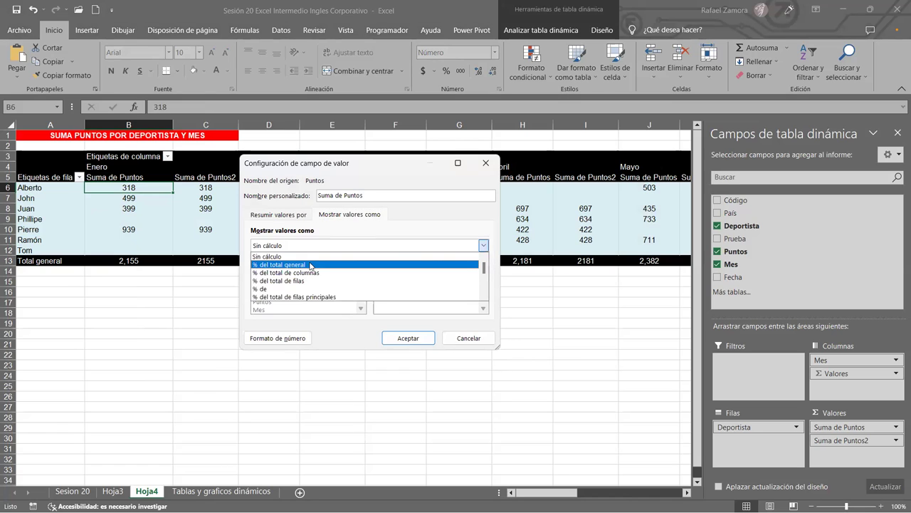
scroll(308, 270, down, 1)
scroll(308, 270, down, 1)
scroll(308, 270, down, 1)
scroll(308, 270, down, 1)
scroll(307, 272, down, 1)
click(295, 282)
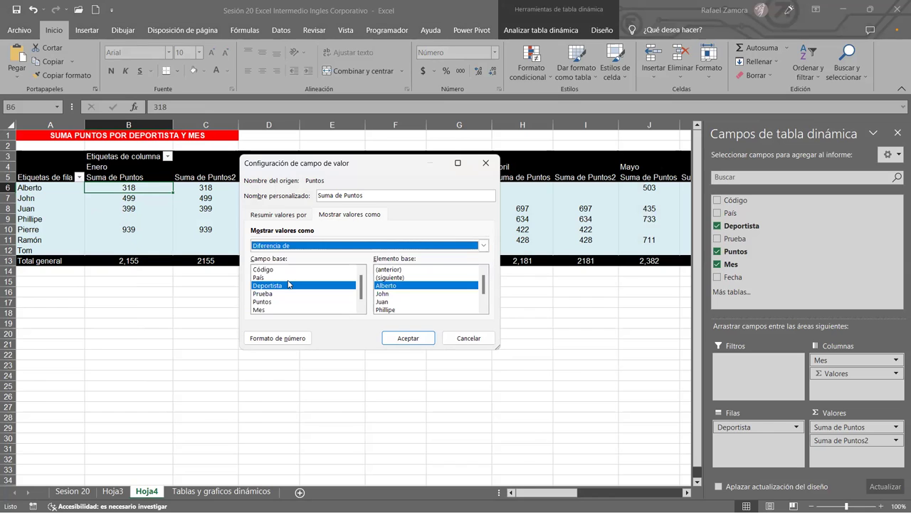
click(271, 310)
click(402, 270)
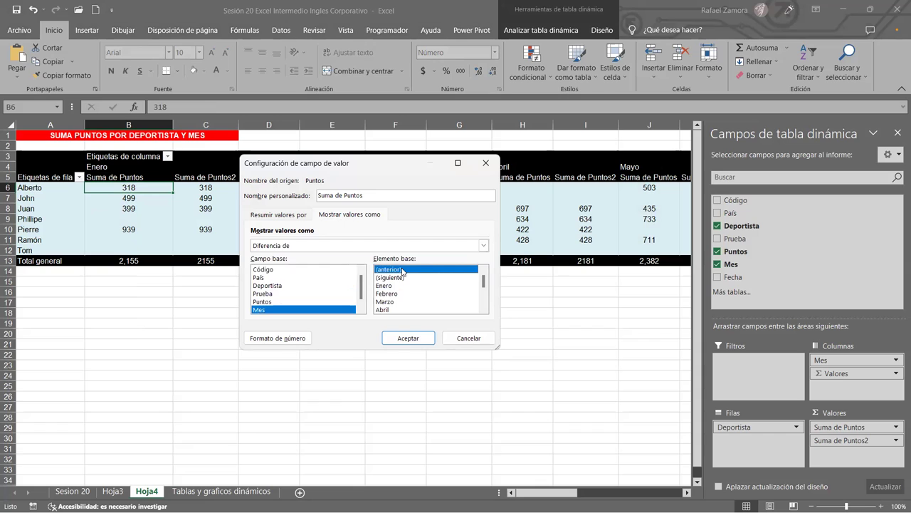
click(411, 336)
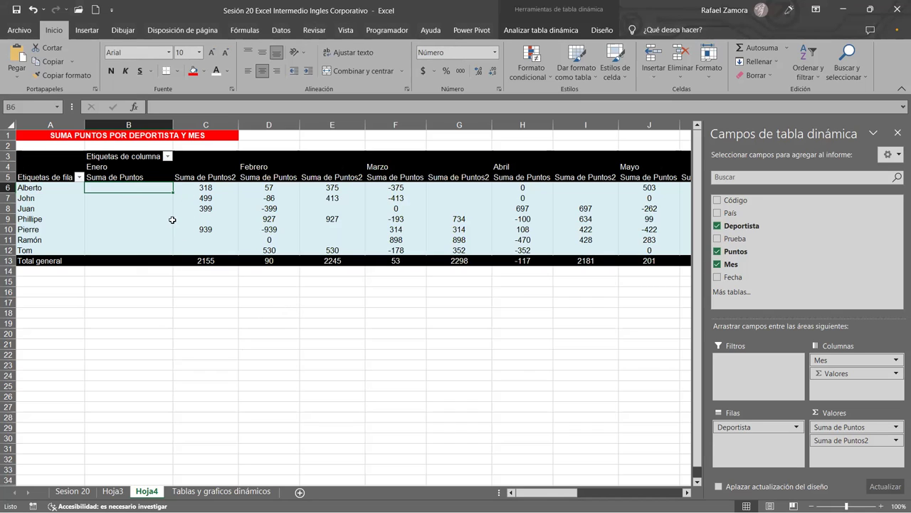
right_click(143, 187)
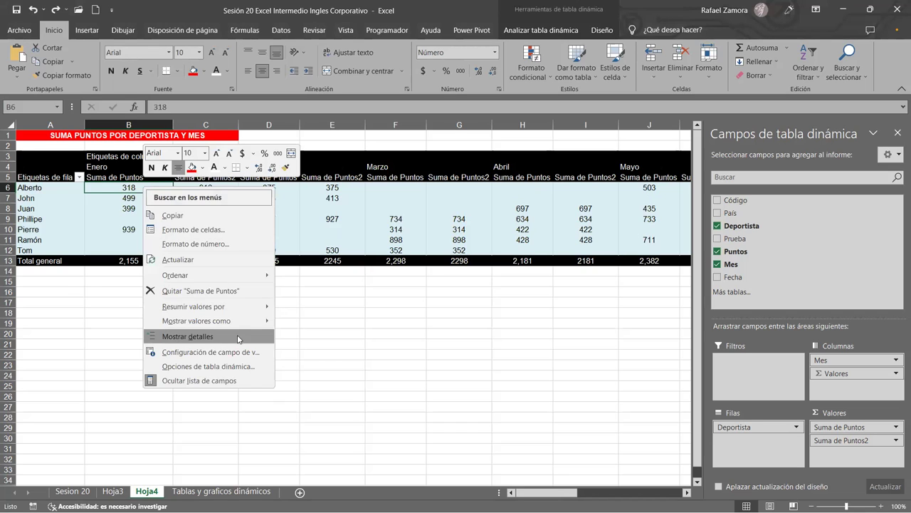
mouse_move(272, 309)
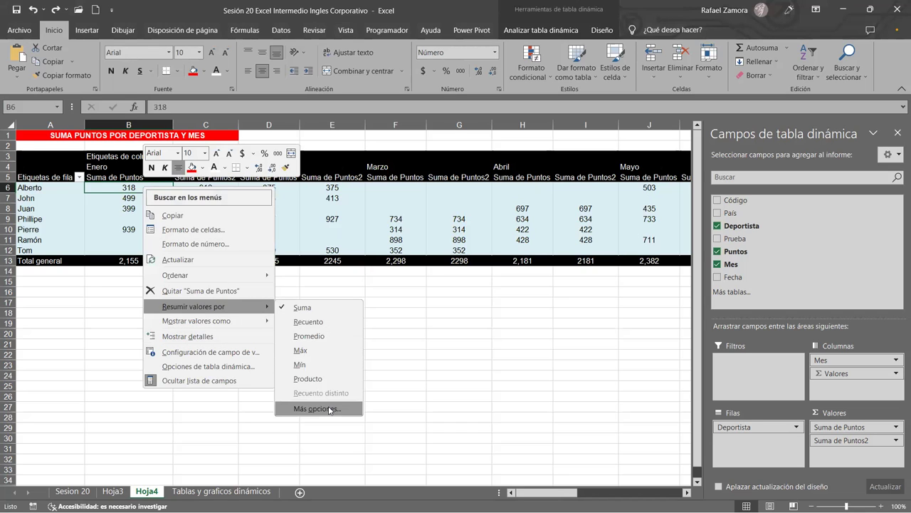
Show Suma de Puntos as 'Diferencia de' with base field Mes and base item (anterior)
click(329, 410)
click(349, 215)
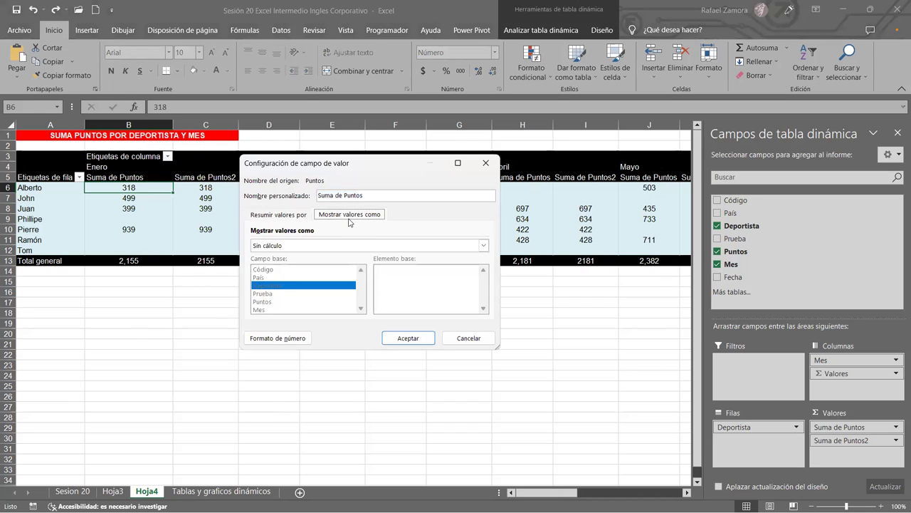
click(483, 245)
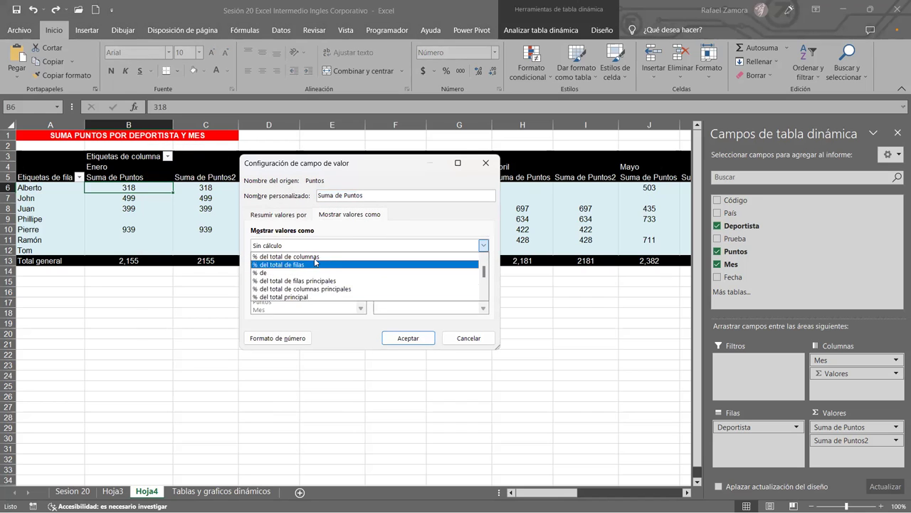
scroll(314, 282, down, 2)
click(313, 280)
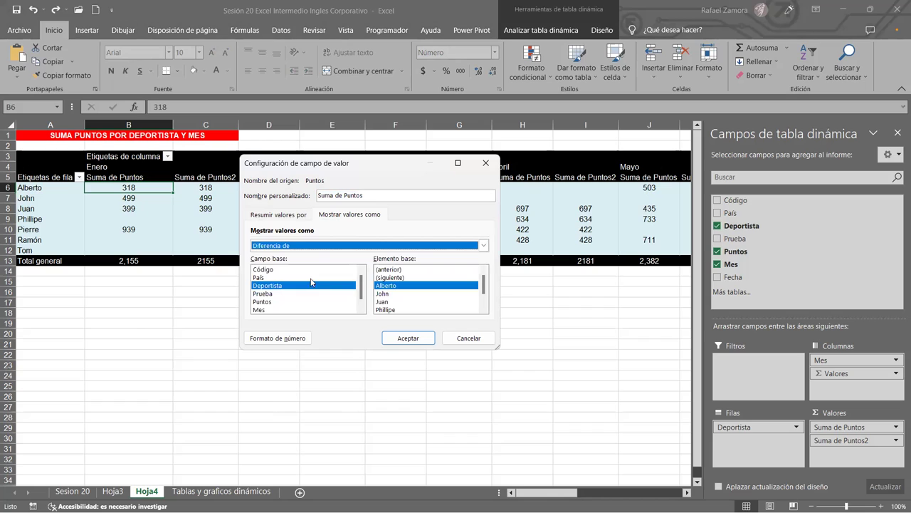
click(361, 309)
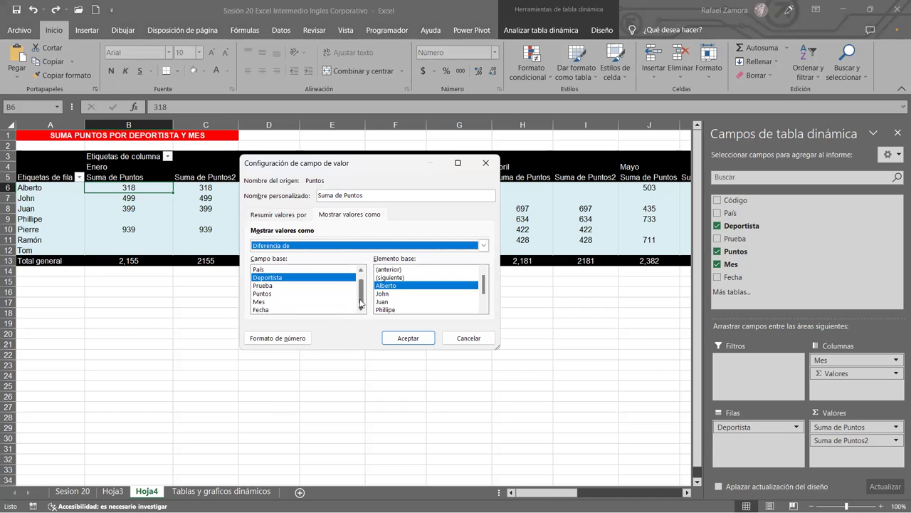
click(270, 303)
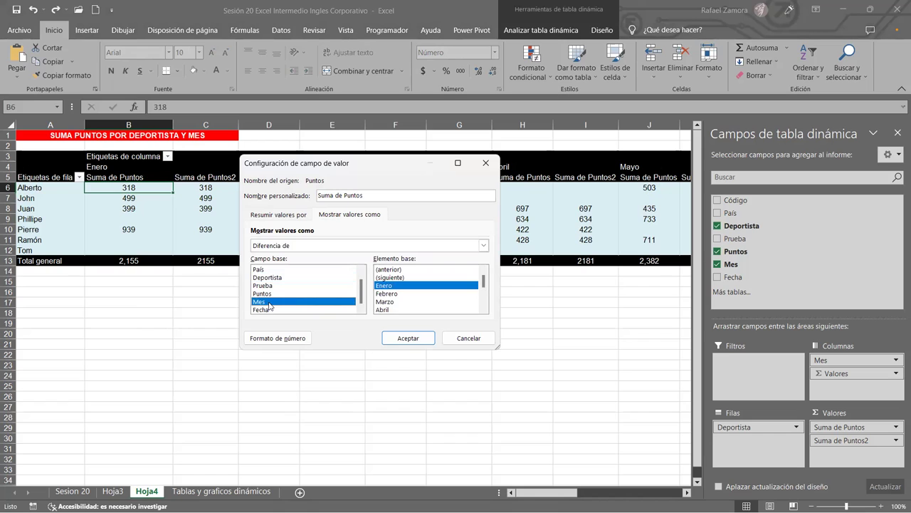
click(403, 269)
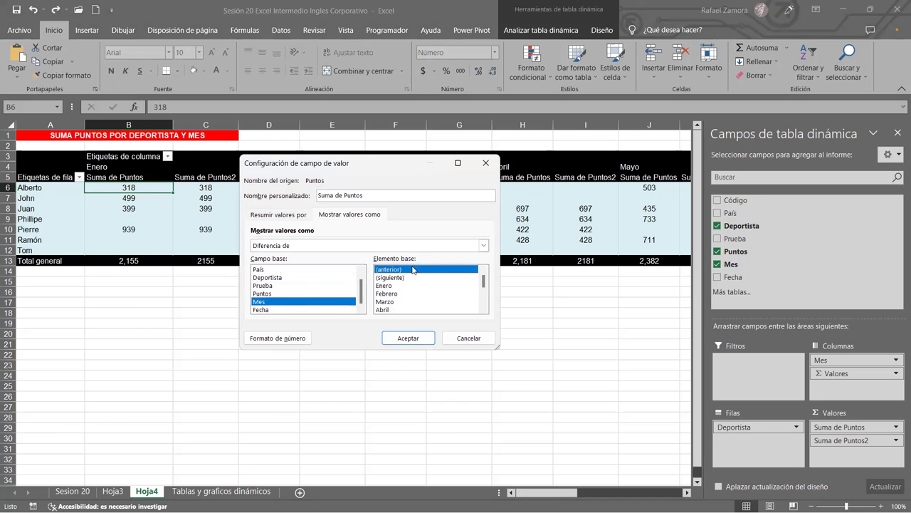
click(406, 340)
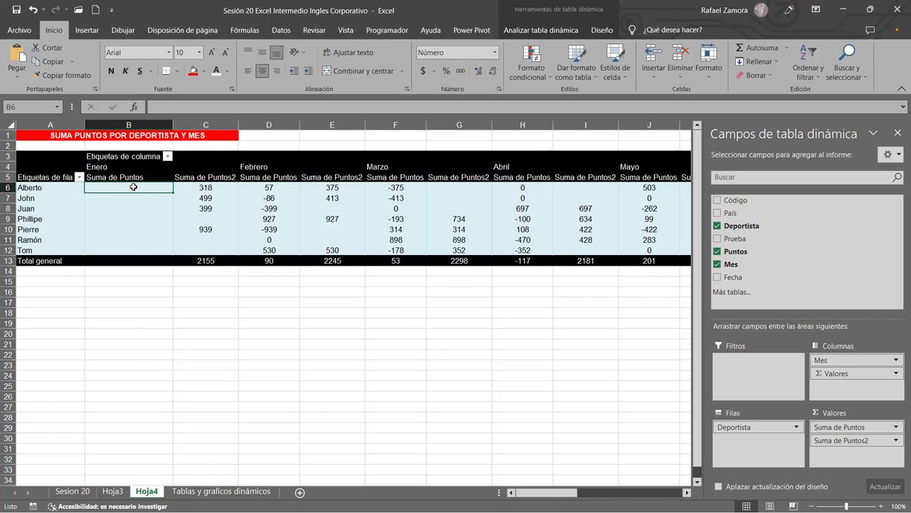
drag(133, 187, 128, 245)
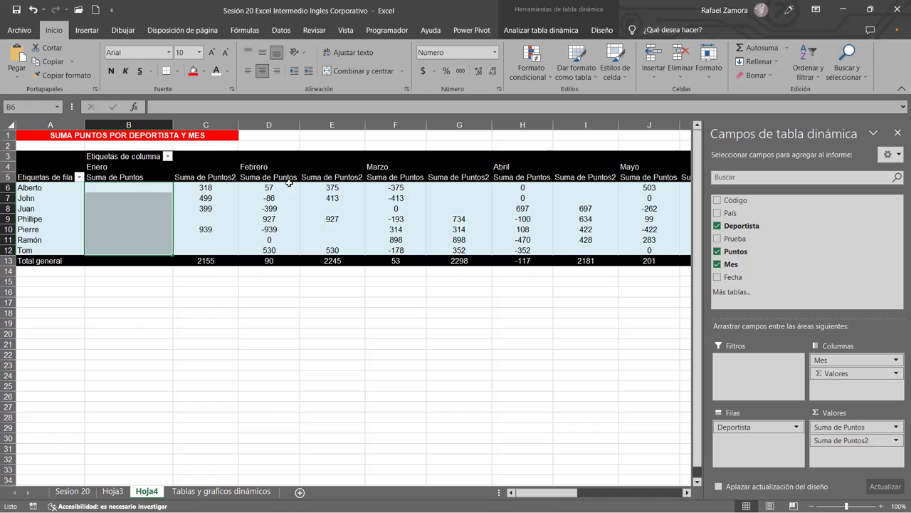
click(221, 190)
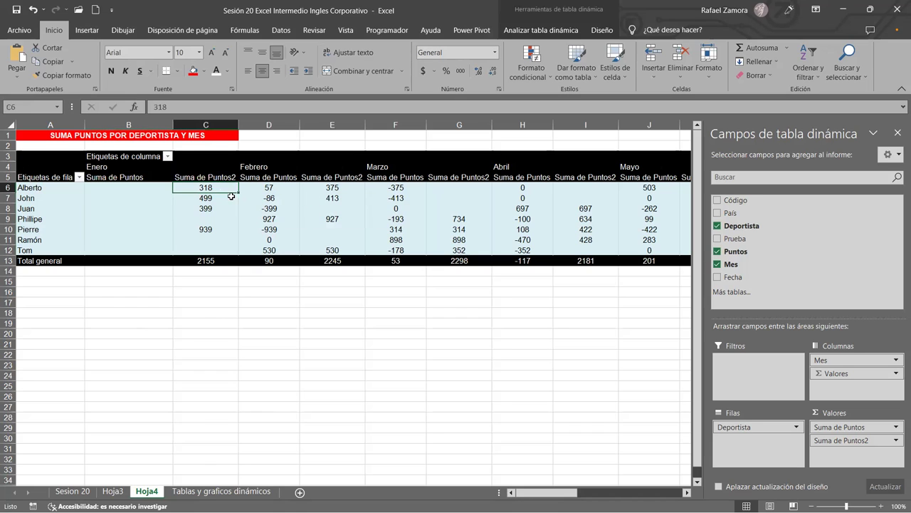
click(349, 190)
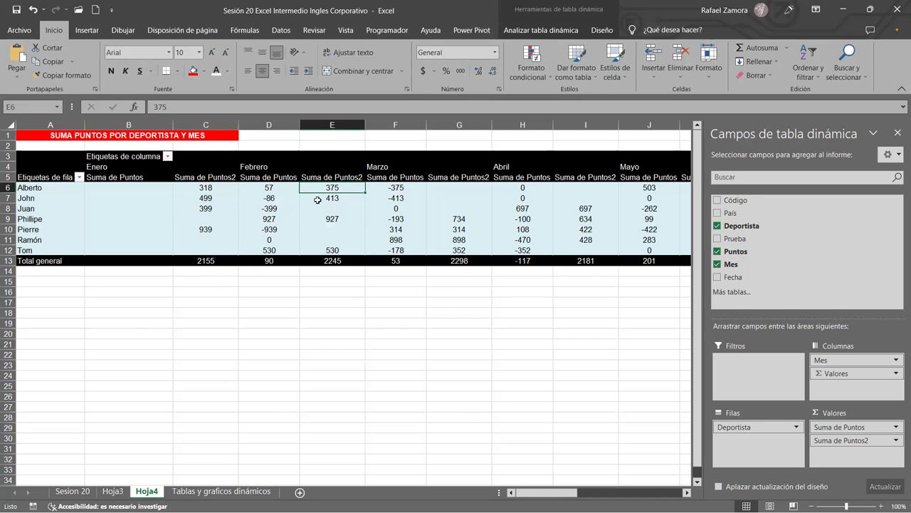
click(283, 197)
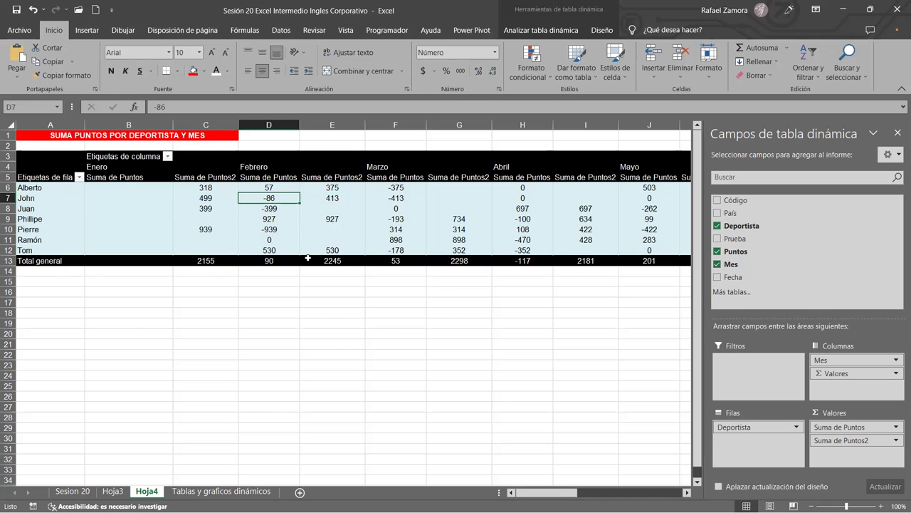
click(220, 197)
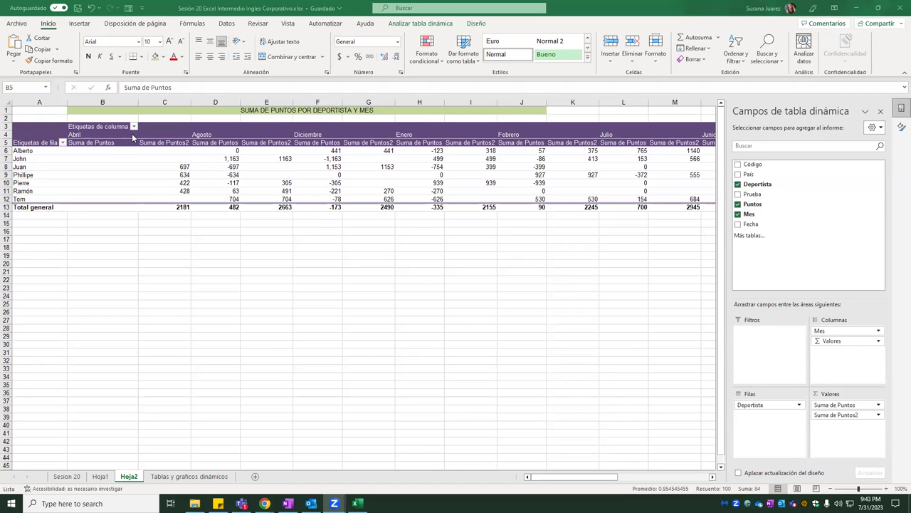
Select the Abril, Diciembre, Enero, Febrero and Julio month headings in the pivot
click(100, 134)
click(100, 134)
drag(136, 134, 197, 135)
click(382, 134)
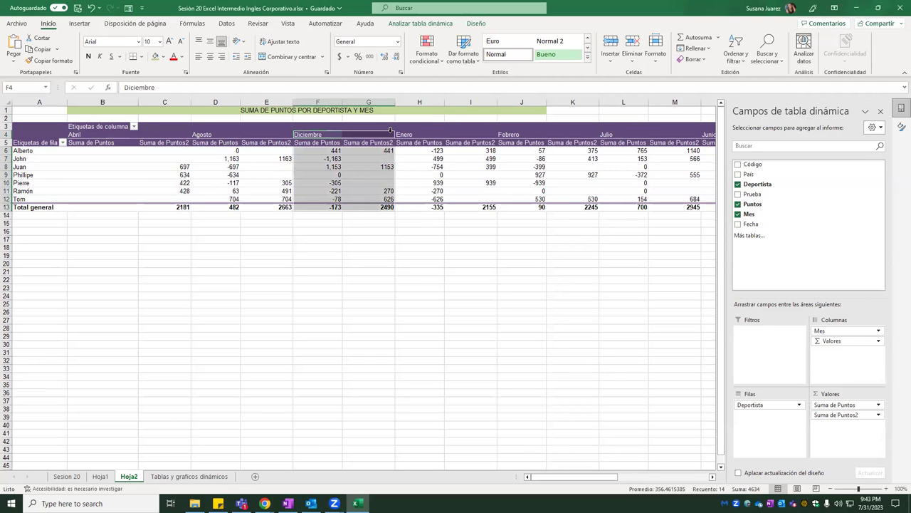
click(405, 133)
click(514, 134)
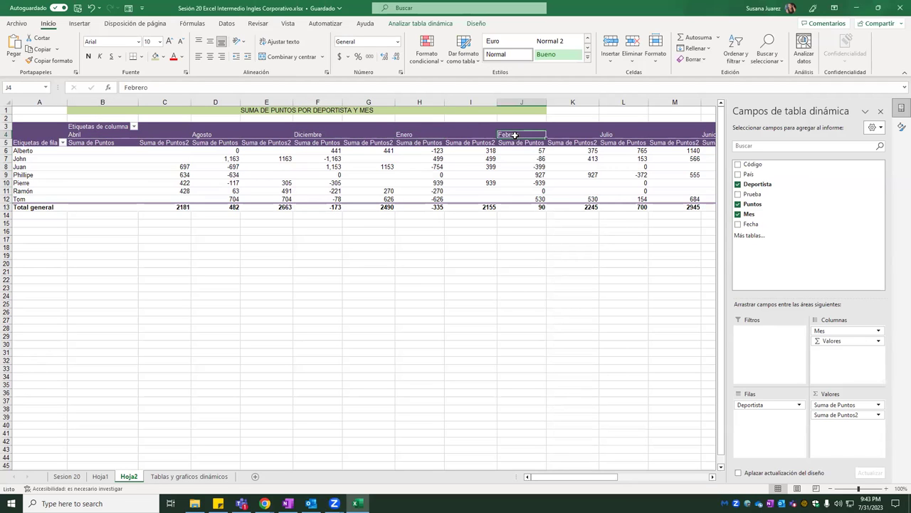
click(613, 134)
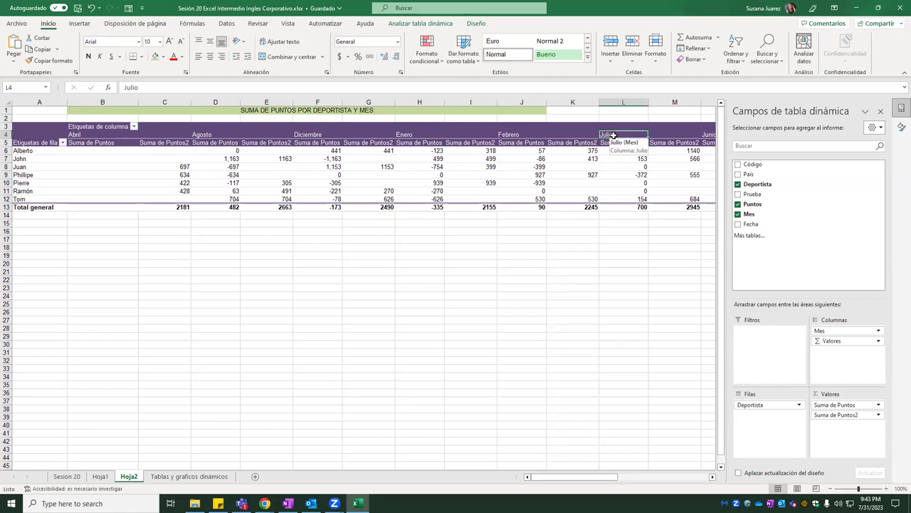
Check the Etiquetas de columna month filter, then go to the Tablas y graficos dinámicos sheet
click(134, 127)
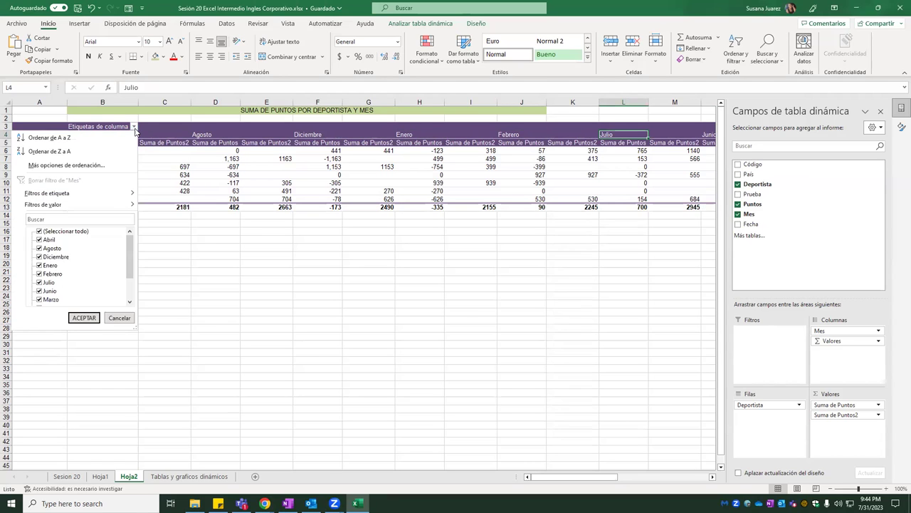
click(134, 129)
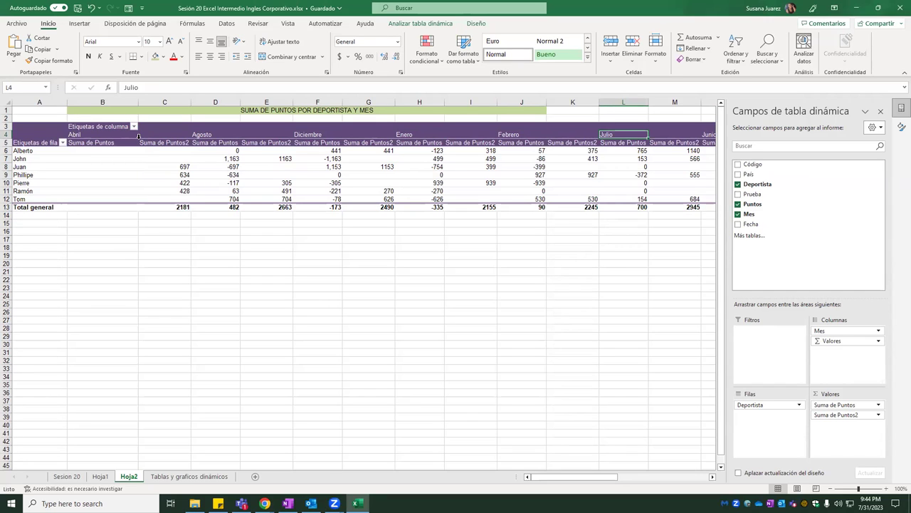
click(162, 131)
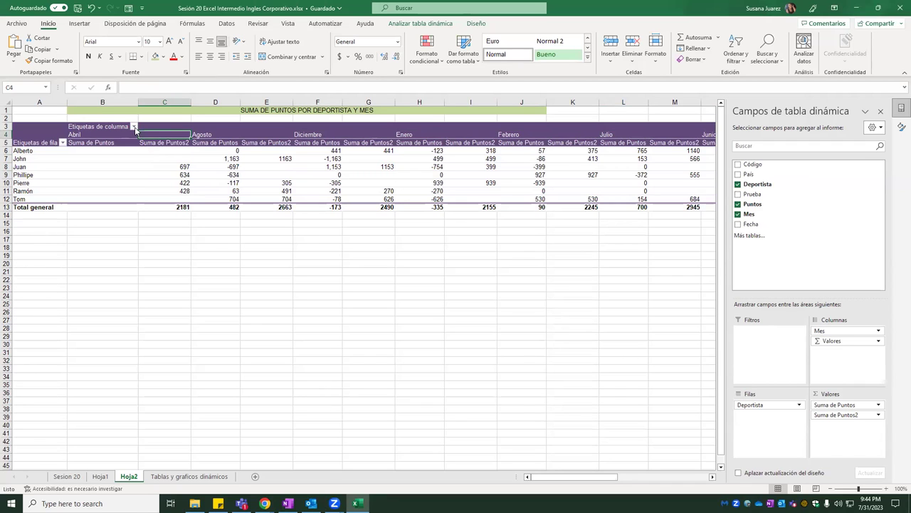
click(134, 126)
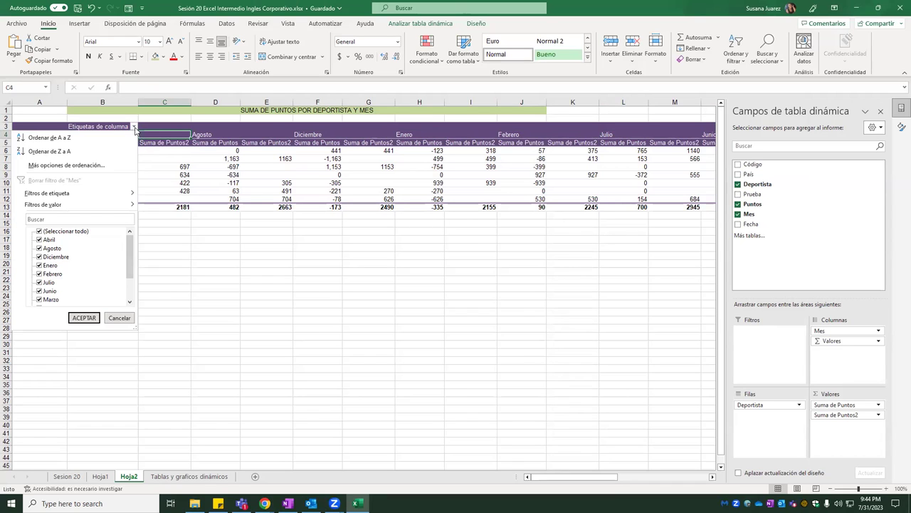
click(242, 129)
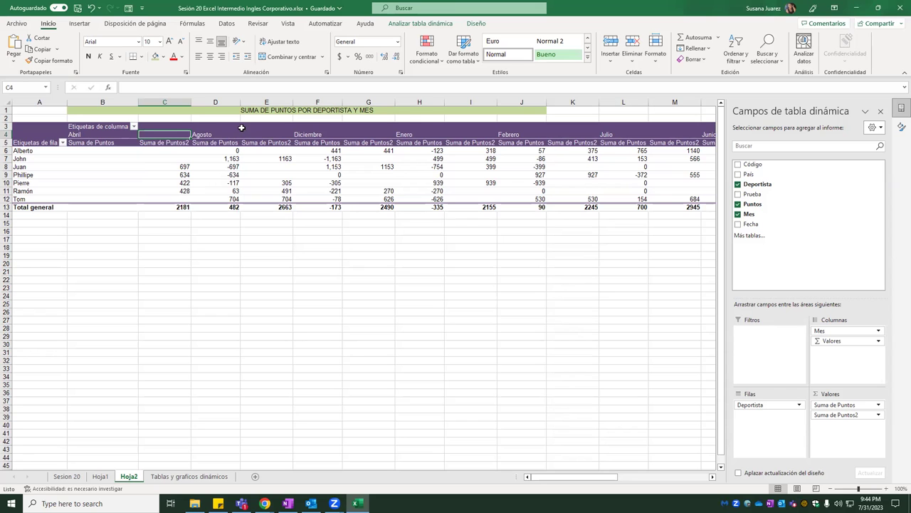
click(198, 477)
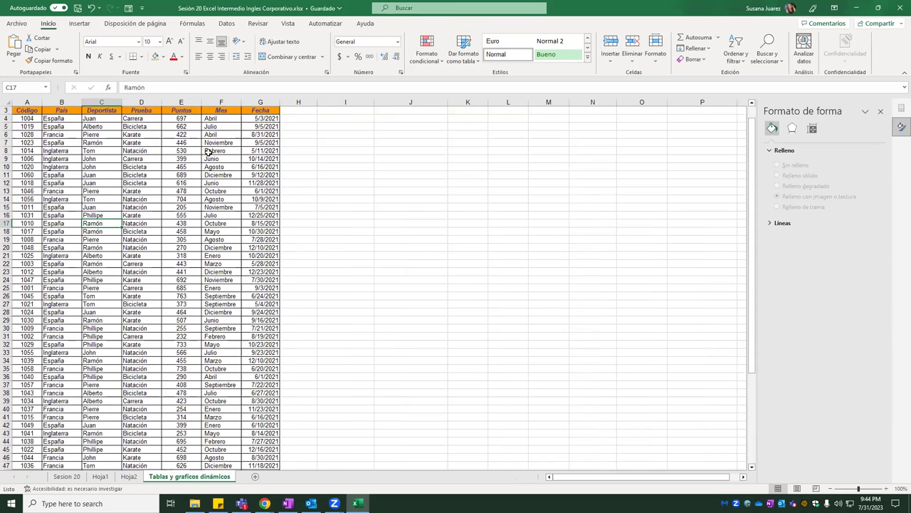
Insert a pivot table from the athletes' data, placed on existing sheet Hoja2 at cell A19
click(135, 134)
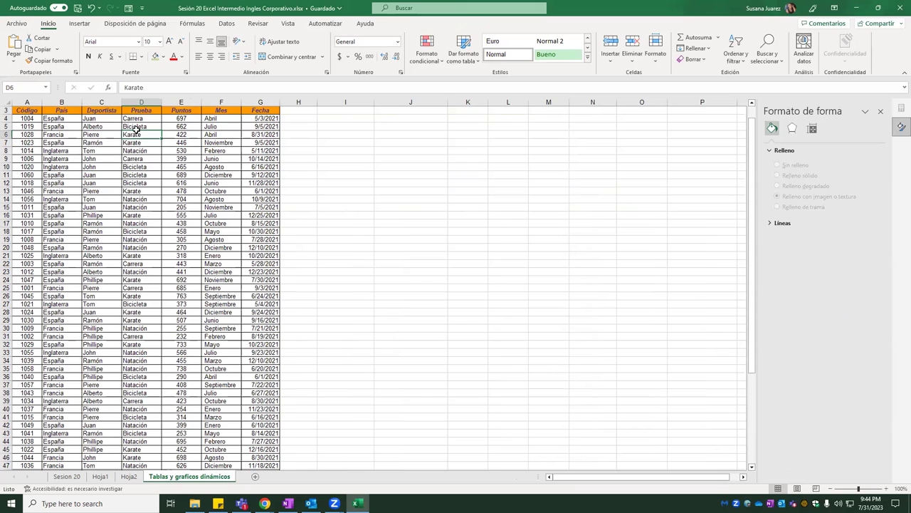
click(77, 26)
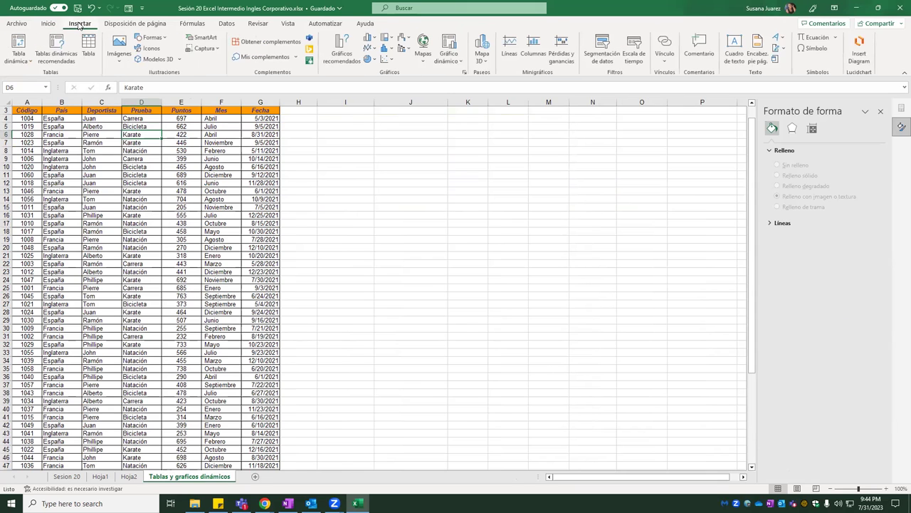
click(19, 44)
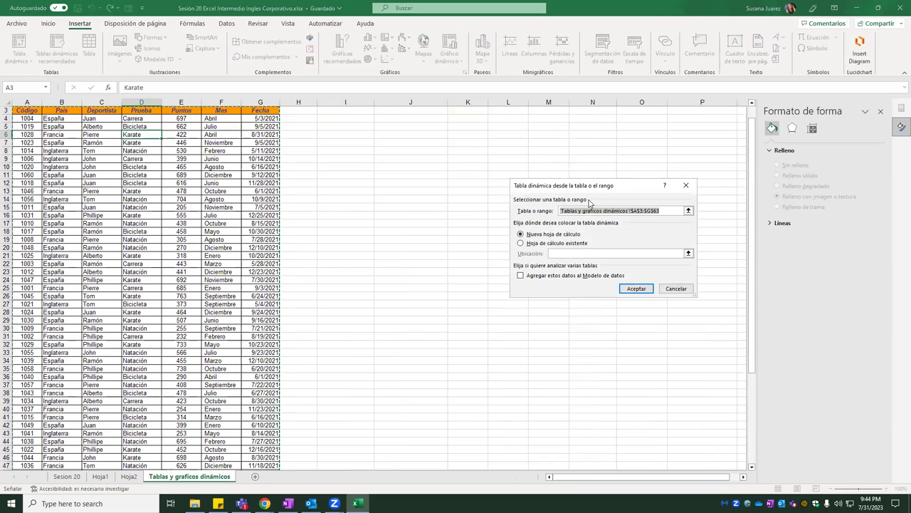
click(564, 244)
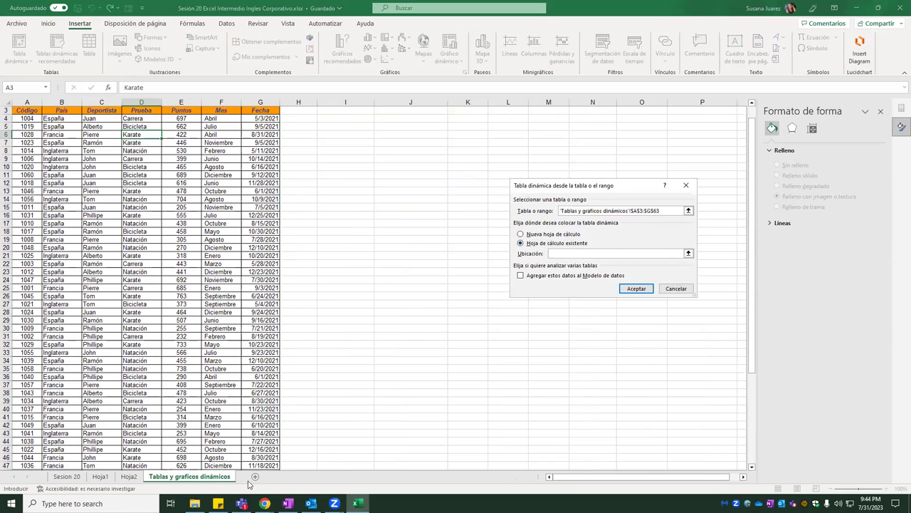
click(130, 477)
click(36, 254)
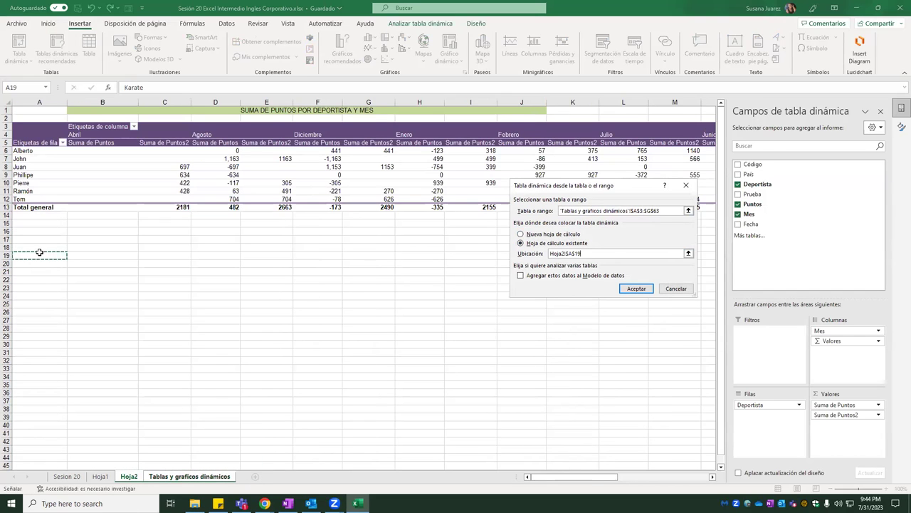
click(649, 288)
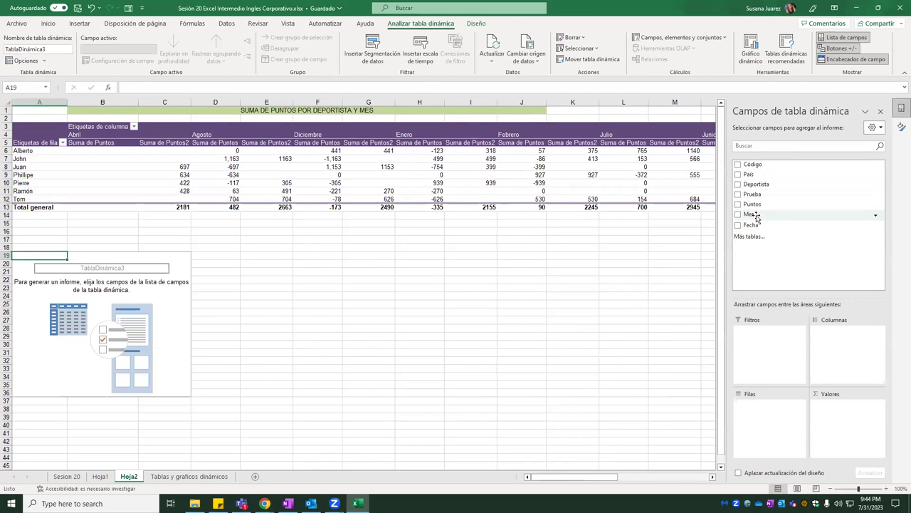
Put Deportista in Filas, Suma de Puntos in Valores and Mes in Columnas
drag(757, 185, 774, 428)
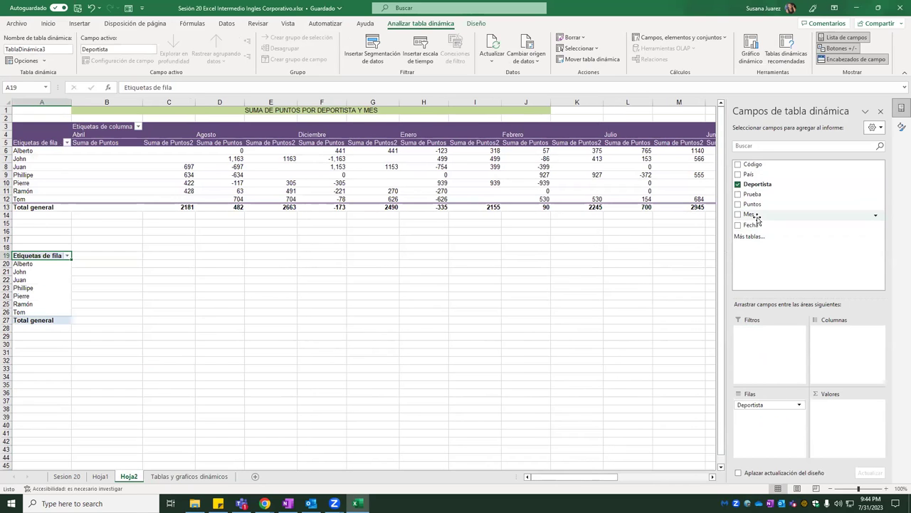
drag(753, 205, 847, 406)
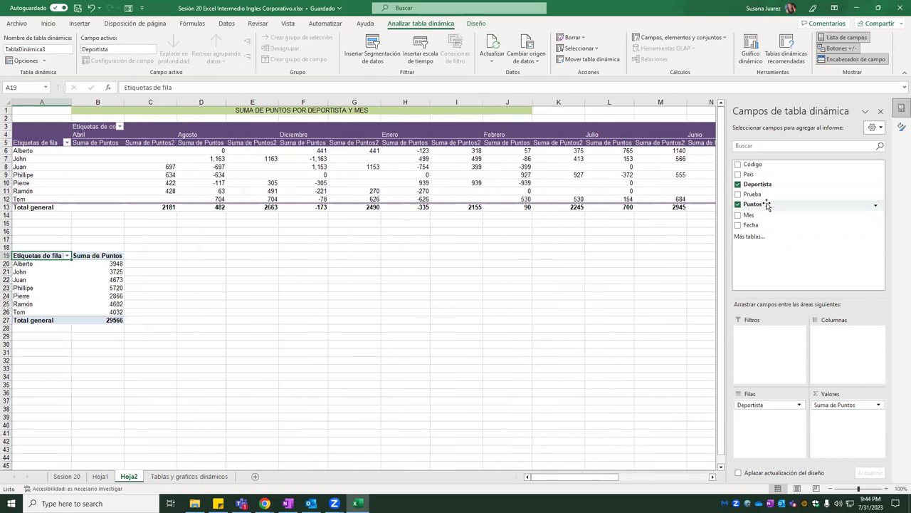
drag(752, 214, 826, 347)
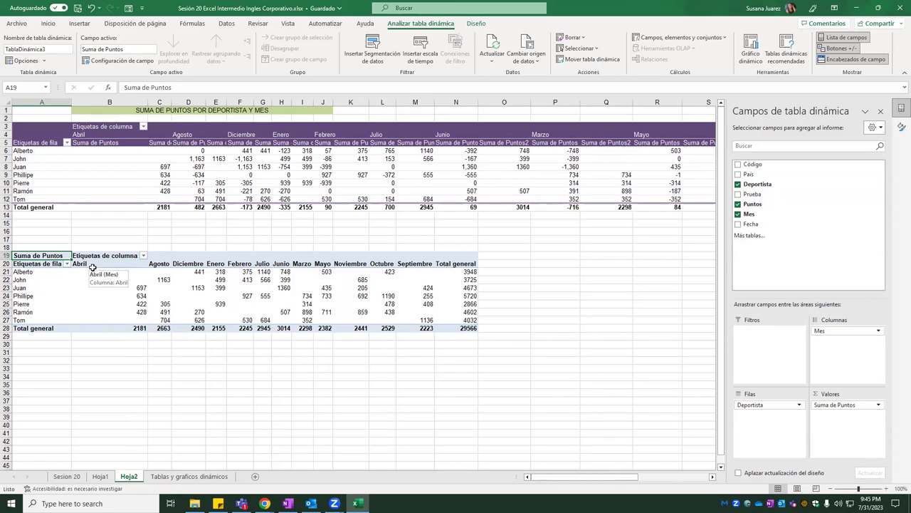
click(149, 256)
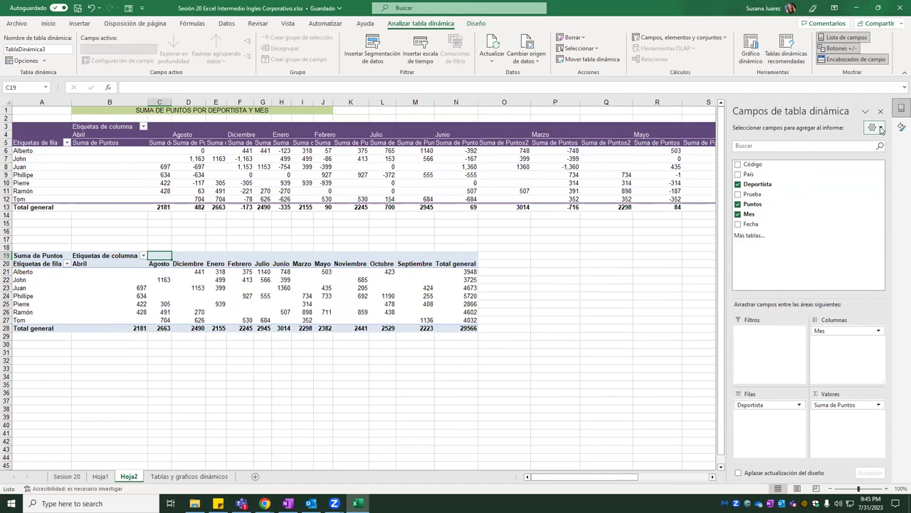
Review the field list layout options, then go back to the Tablas y graficos dinámicos sheet
click(881, 128)
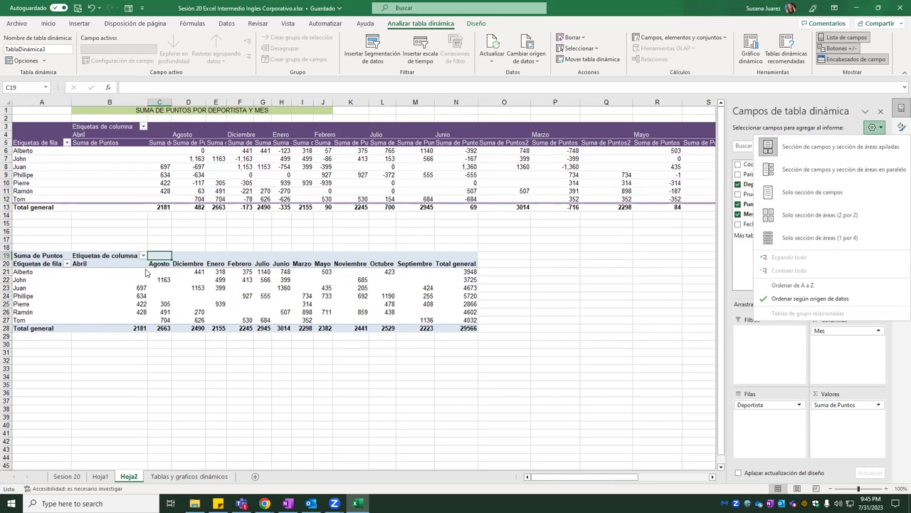
click(158, 478)
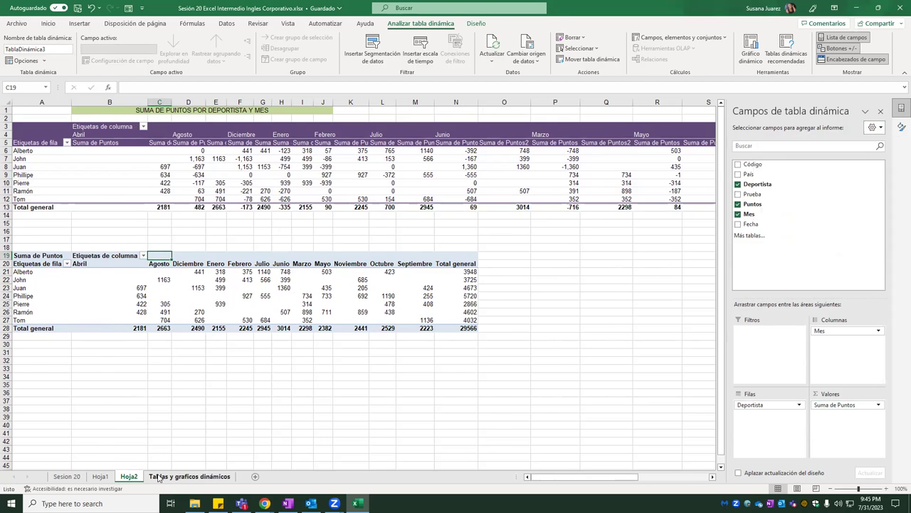
click(158, 477)
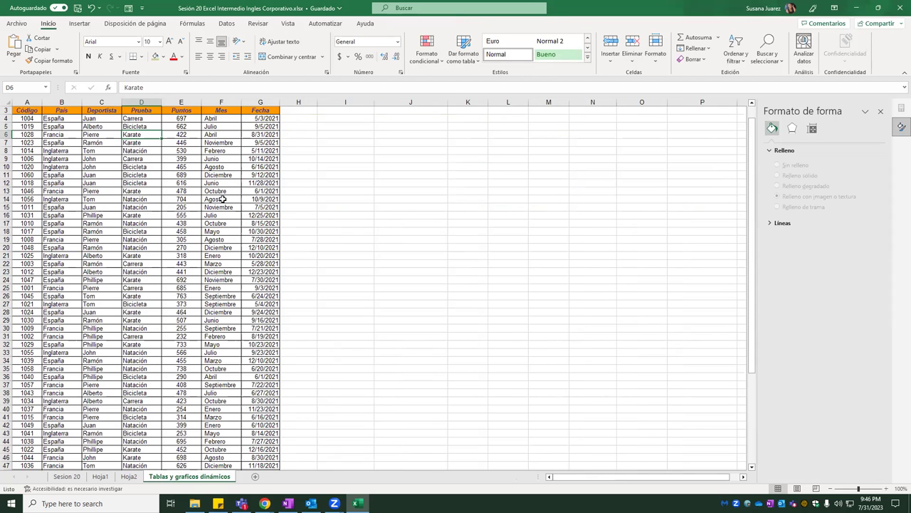
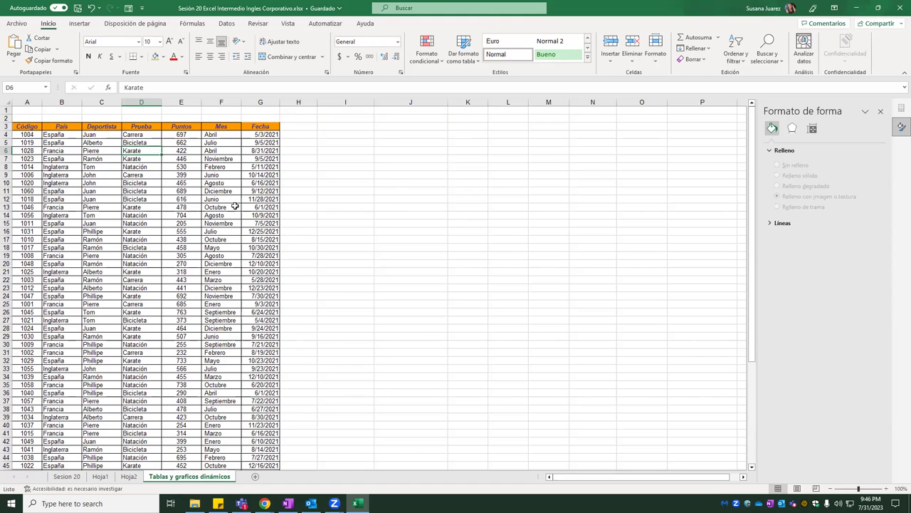
On Hoja2, open the Ordenar (Mes) dialog from the lower pivot's Etiquetas de columna dropdown
click(129, 476)
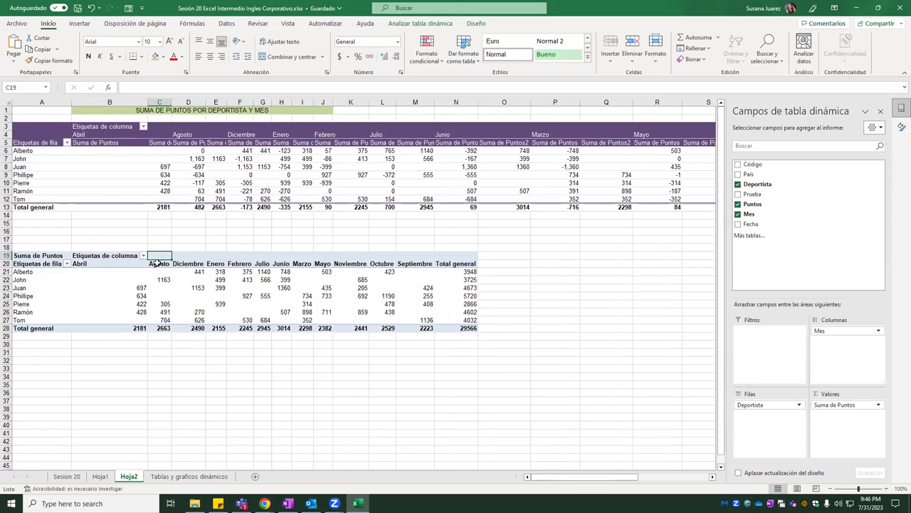
click(143, 256)
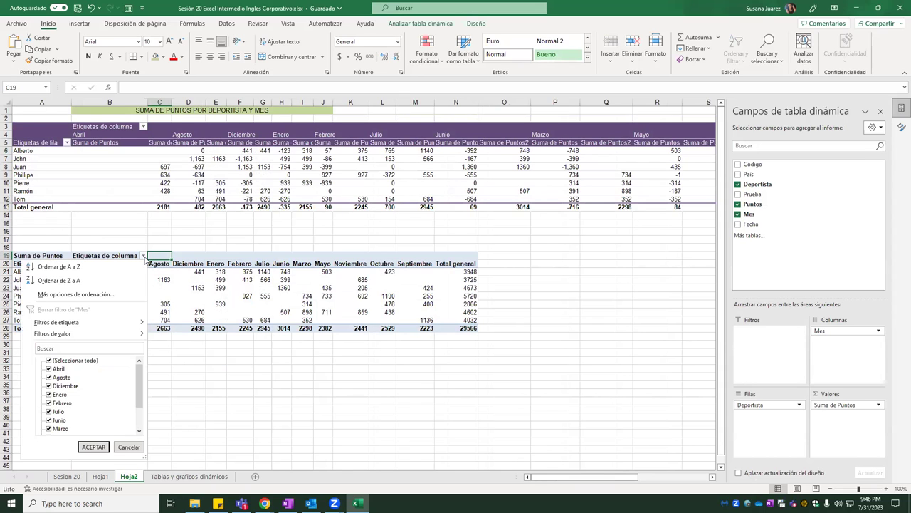
click(113, 294)
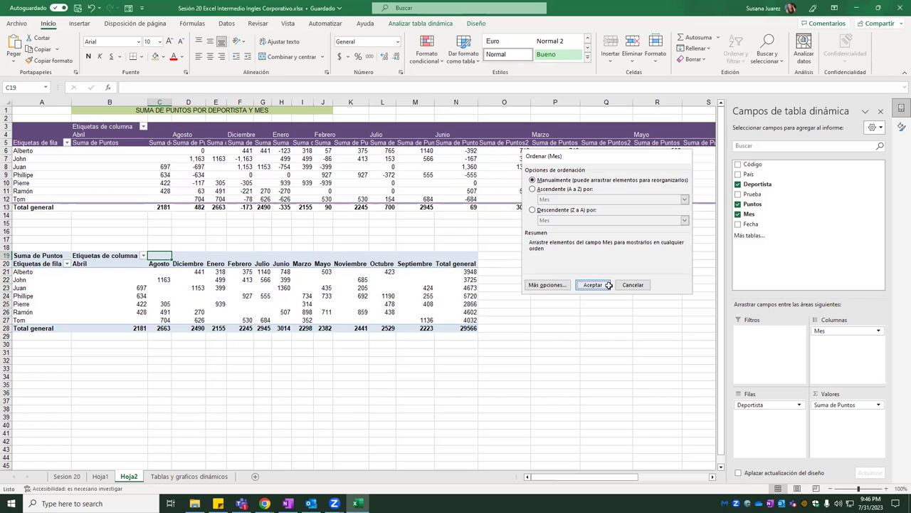
Keep Manualmente ordering for the months and select the Diciembre and Enero columns
click(593, 285)
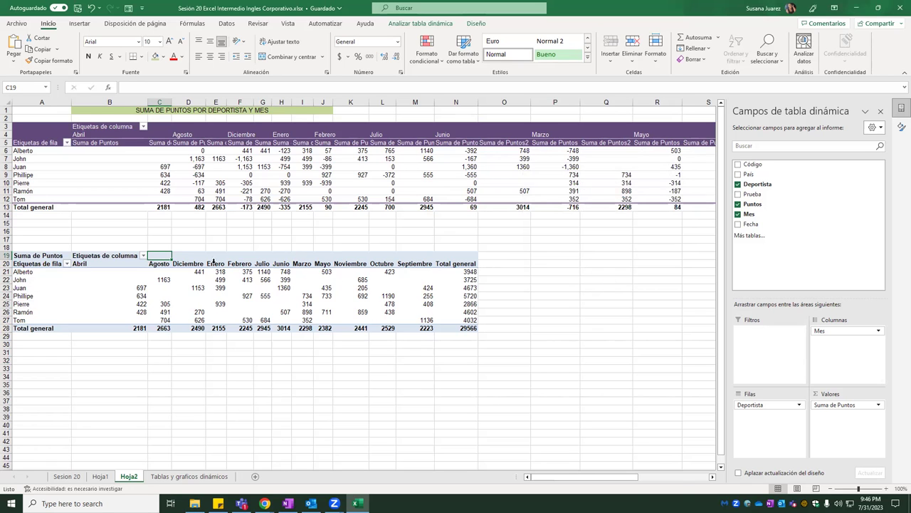
click(188, 251)
click(215, 251)
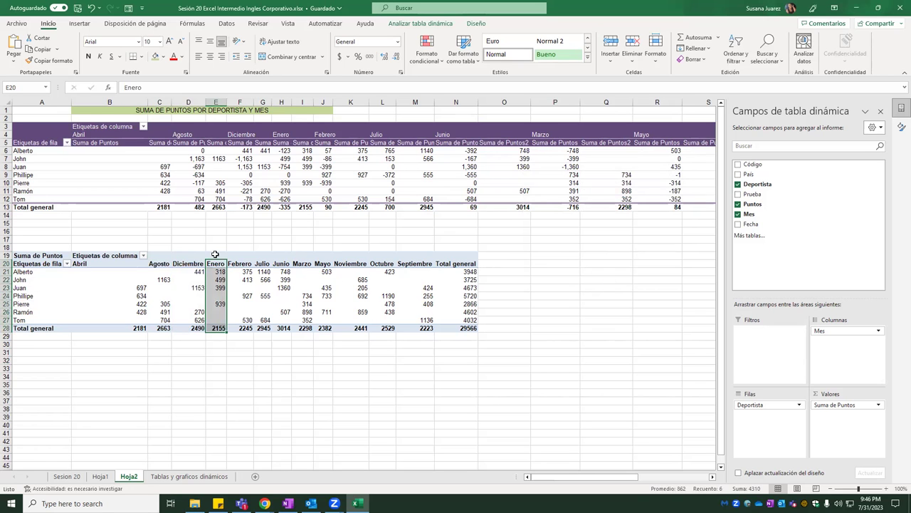
click(214, 255)
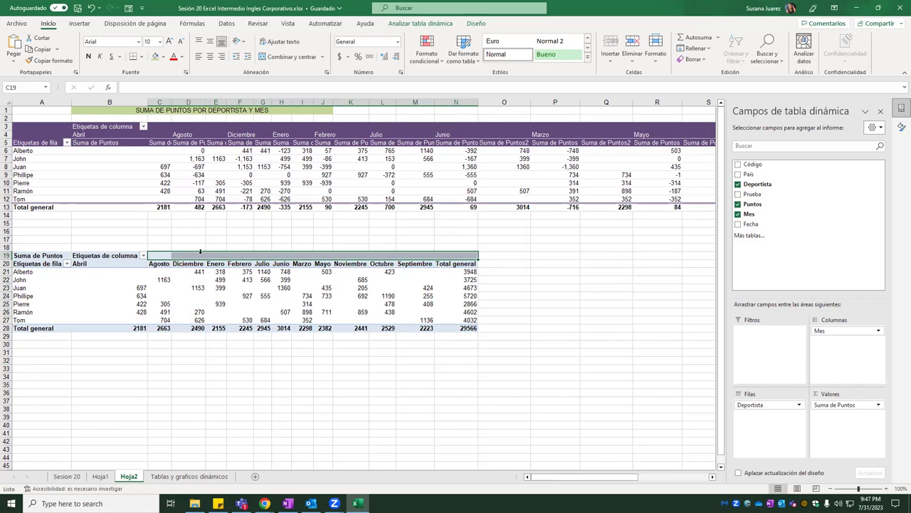
Inspect the Enero column of the lower pivot, including its 318 value and cell F23
click(217, 271)
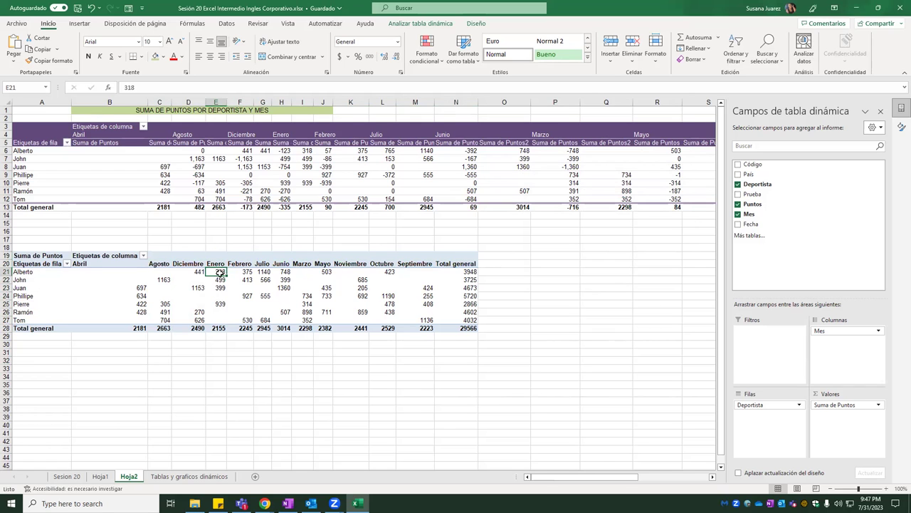
click(216, 264)
click(213, 261)
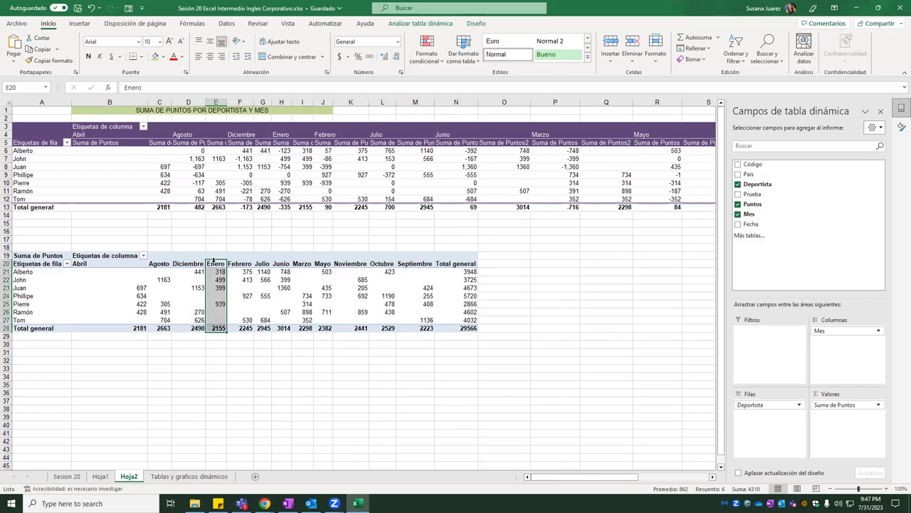
drag(214, 261, 217, 265)
click(250, 287)
click(223, 265)
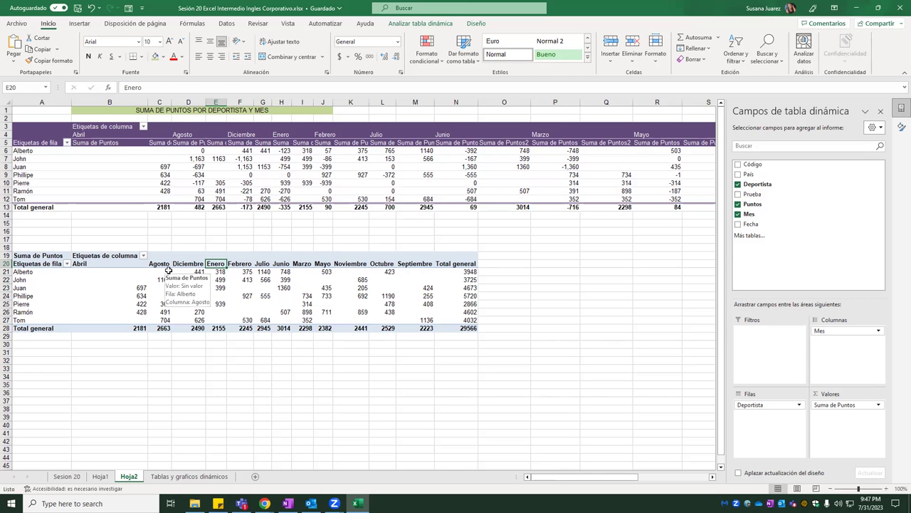
Insert a pivot table from the source data on a new worksheet
click(171, 476)
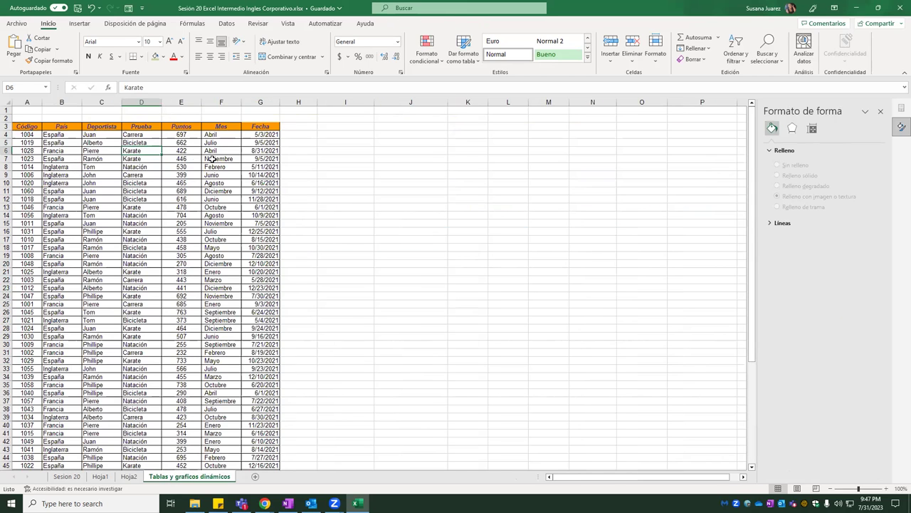
click(211, 151)
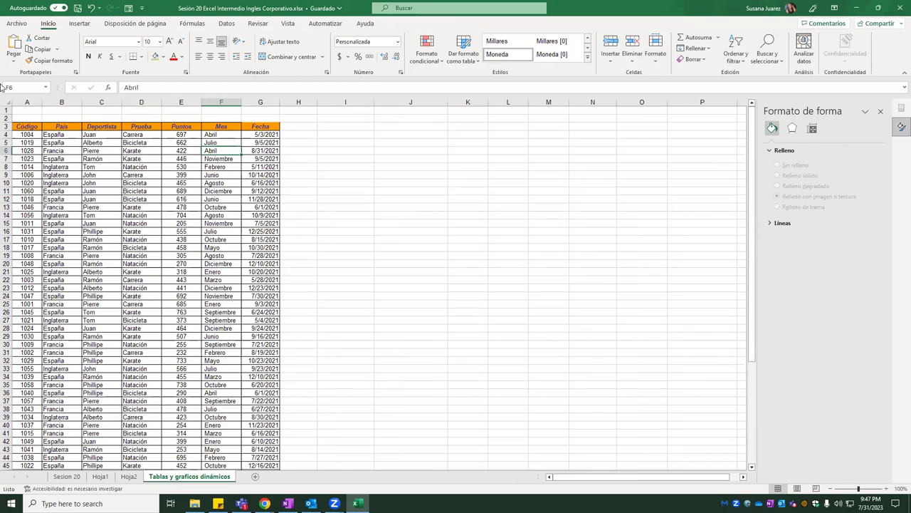
click(79, 24)
click(18, 43)
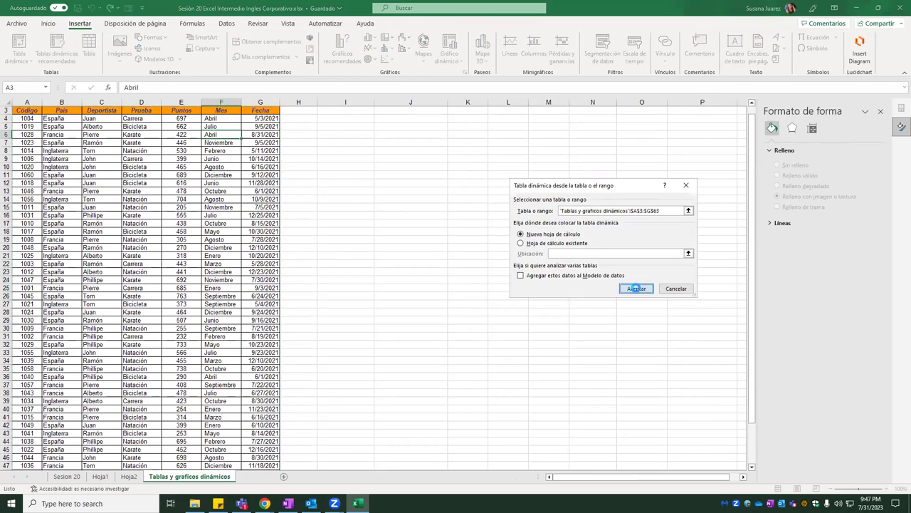
click(636, 288)
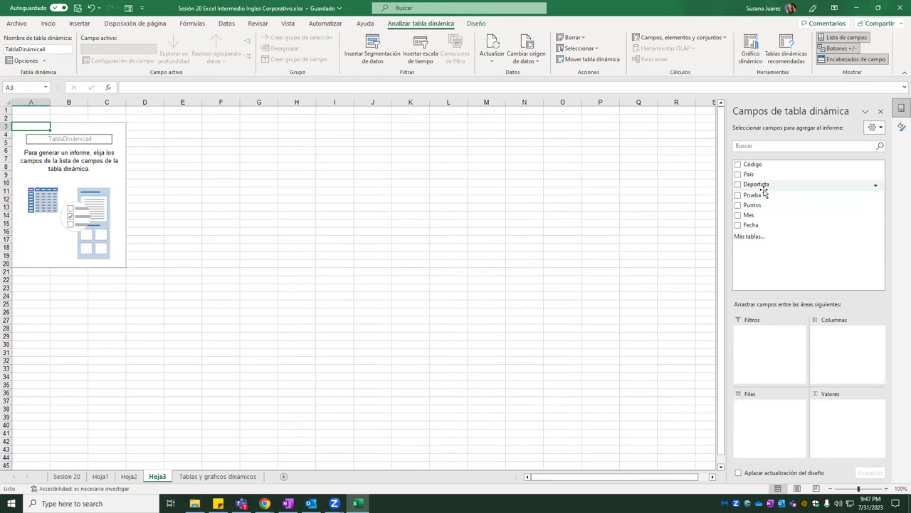
Lay out the new Hoja3 pivot with Mes as columns and Deportista as rows
drag(749, 213, 830, 353)
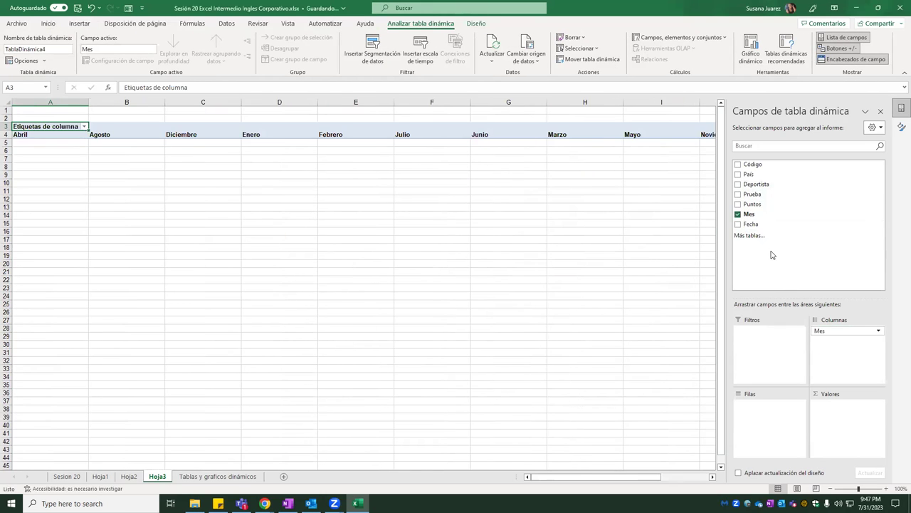
drag(756, 183, 769, 424)
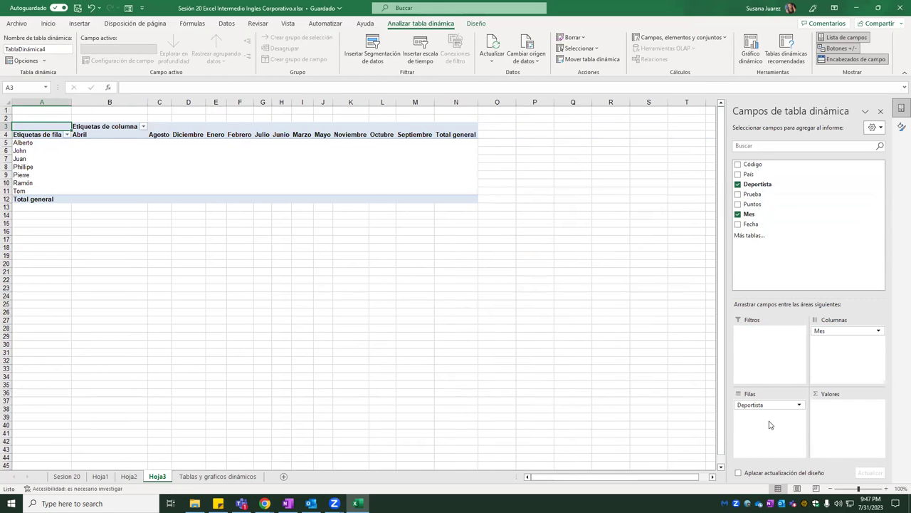
click(854, 331)
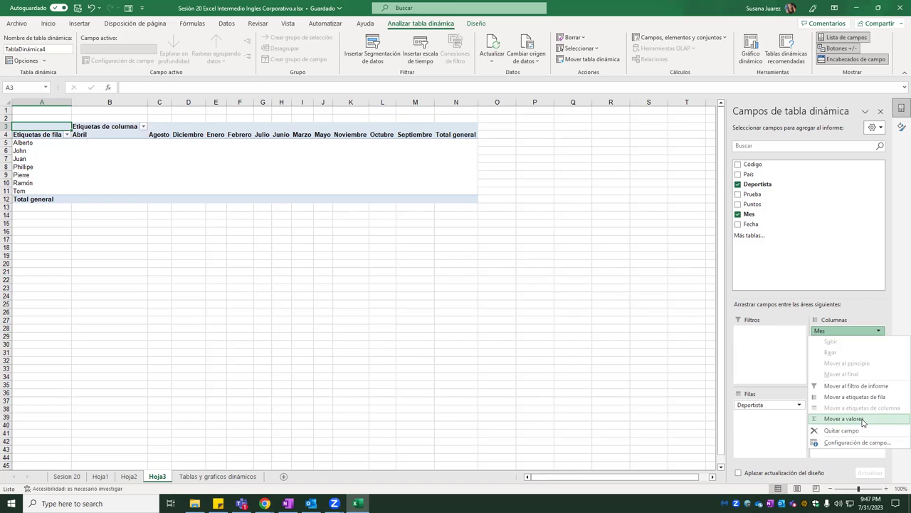
click(843, 333)
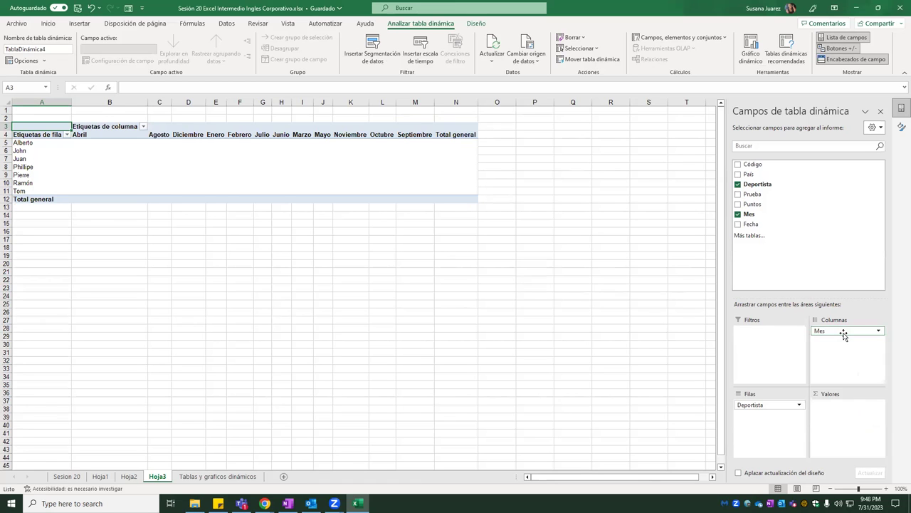
drag(844, 335, 263, 255)
click(143, 127)
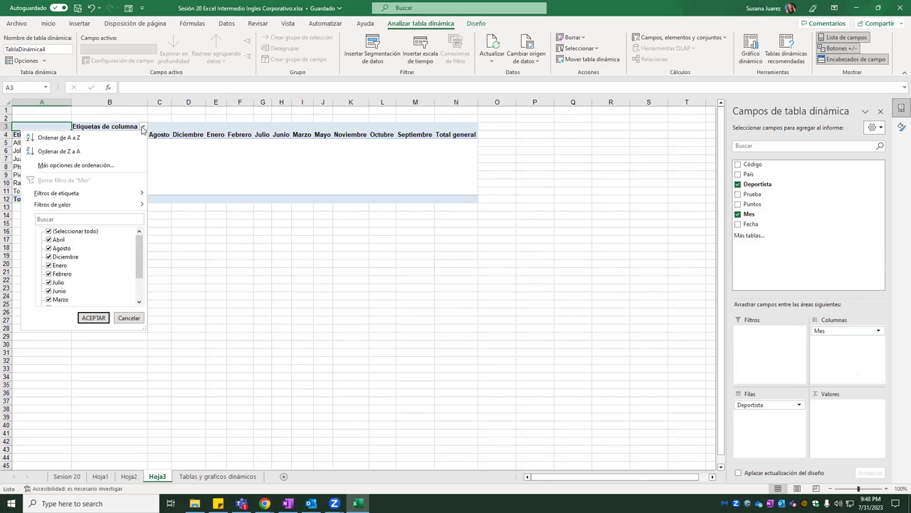
Scroll through the month checklist and cancel the filter, leaving all months included
scroll(67, 275, down, 1)
scroll(67, 275, down, 1)
scroll(68, 274, up, 2)
scroll(68, 275, up, 1)
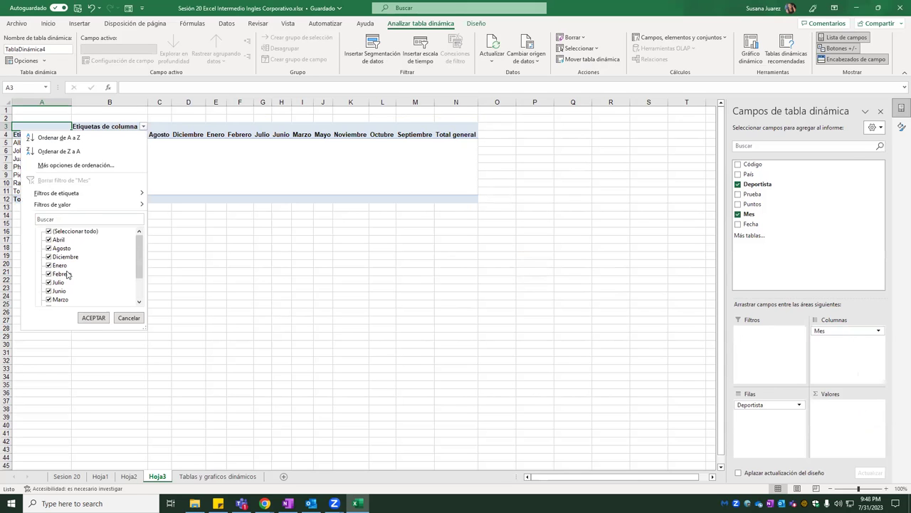
click(128, 318)
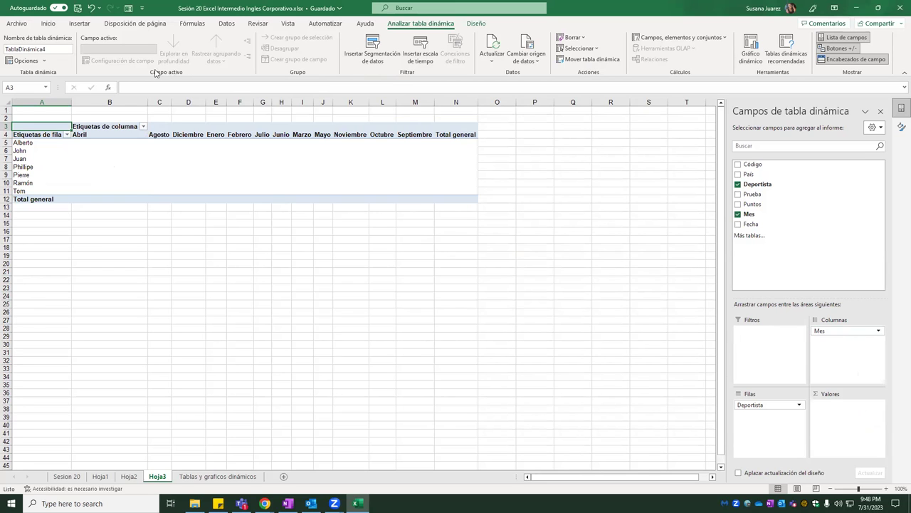
click(42, 63)
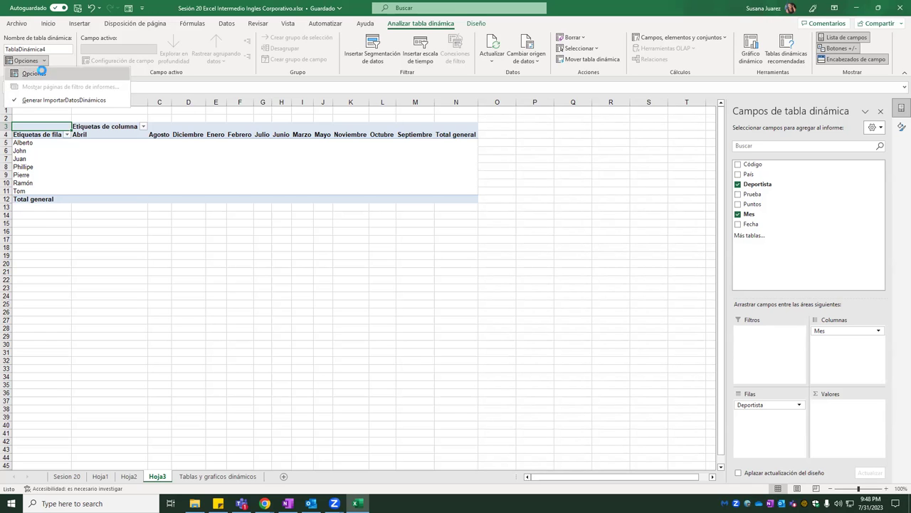
click(42, 74)
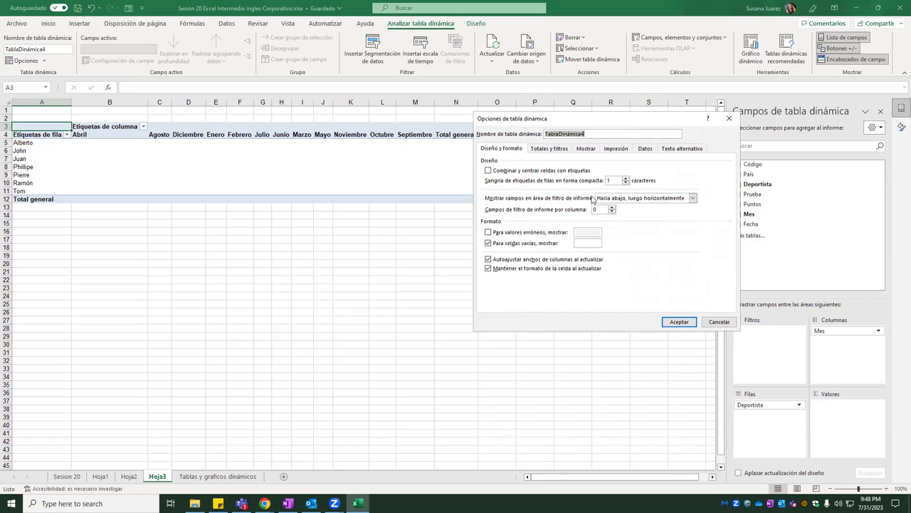
click(692, 198)
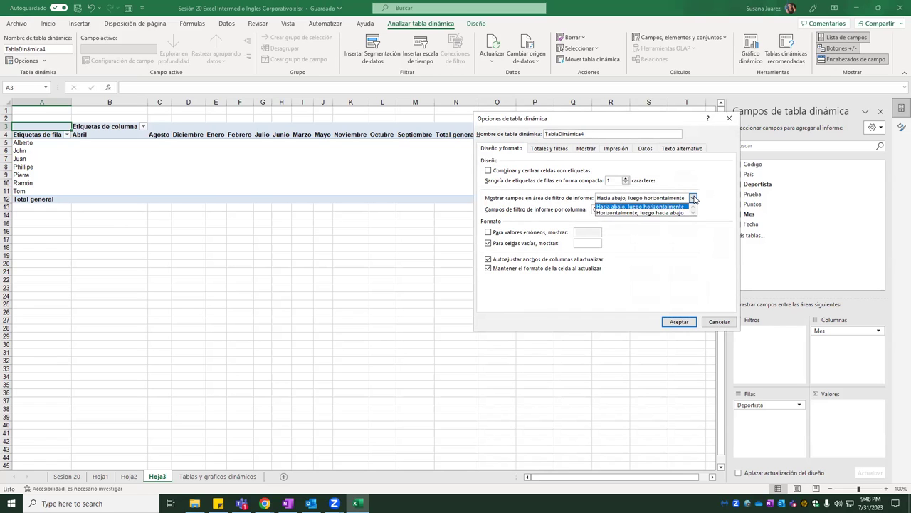
click(693, 198)
click(584, 149)
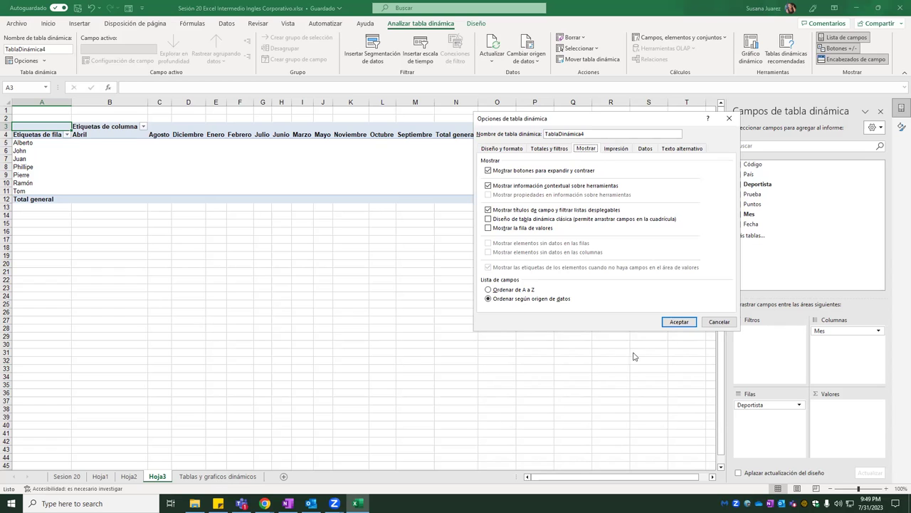
click(720, 322)
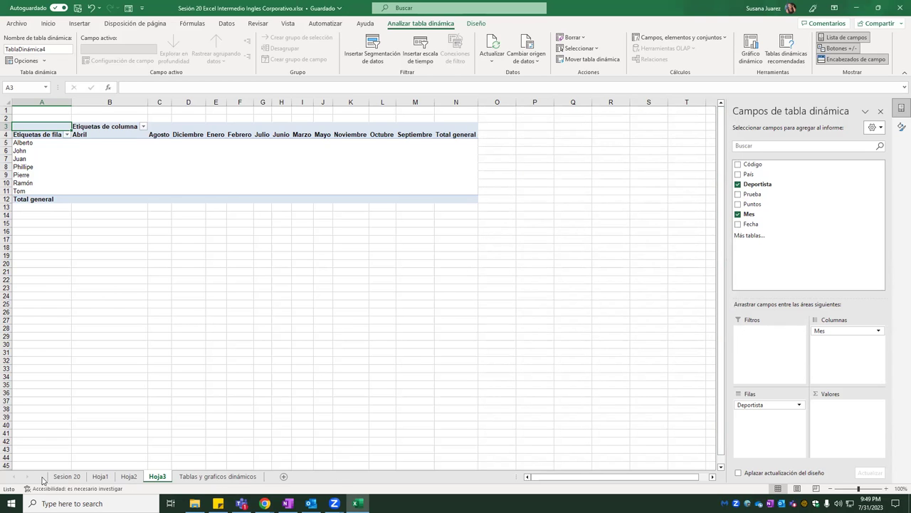
On a new sheet Hoja4, enter Enero in B3 and fill it down to row 17
click(284, 476)
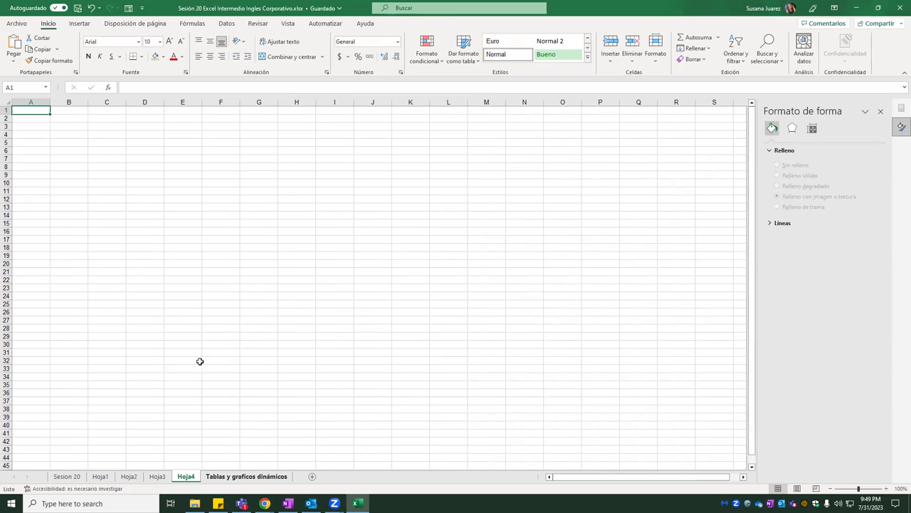
click(72, 127)
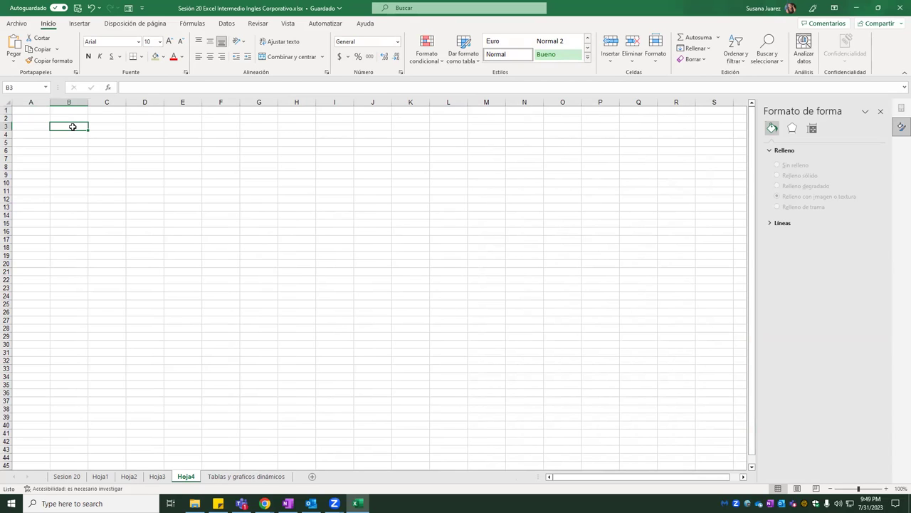
text(eNERO)
key(BackSpace)
key(BackSpace)
key(BackSpace)
text(Enero)
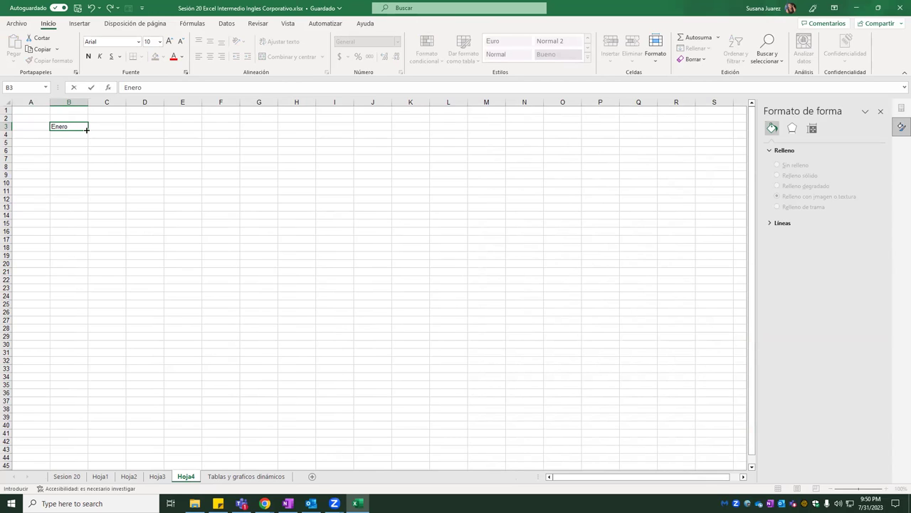
drag(87, 130, 80, 246)
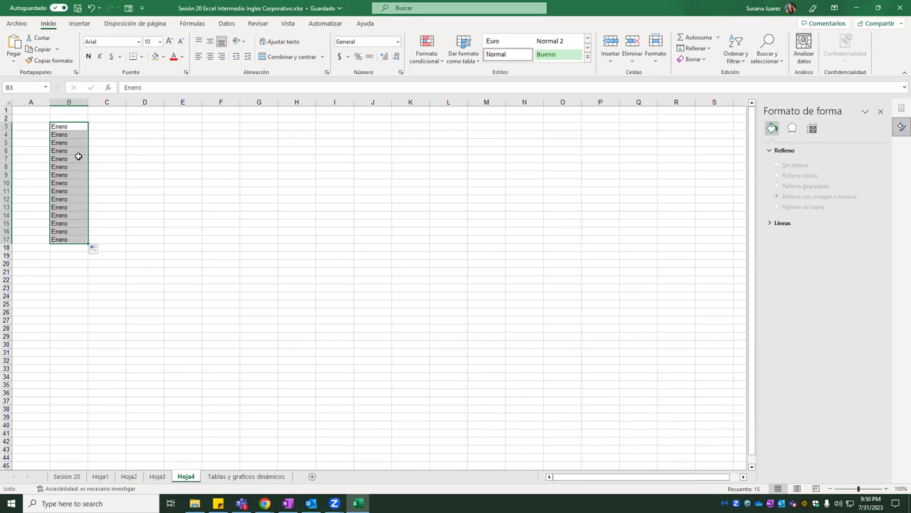
Enter January in D3 and auto-fill the month series down to D16
click(139, 124)
text(Janua)
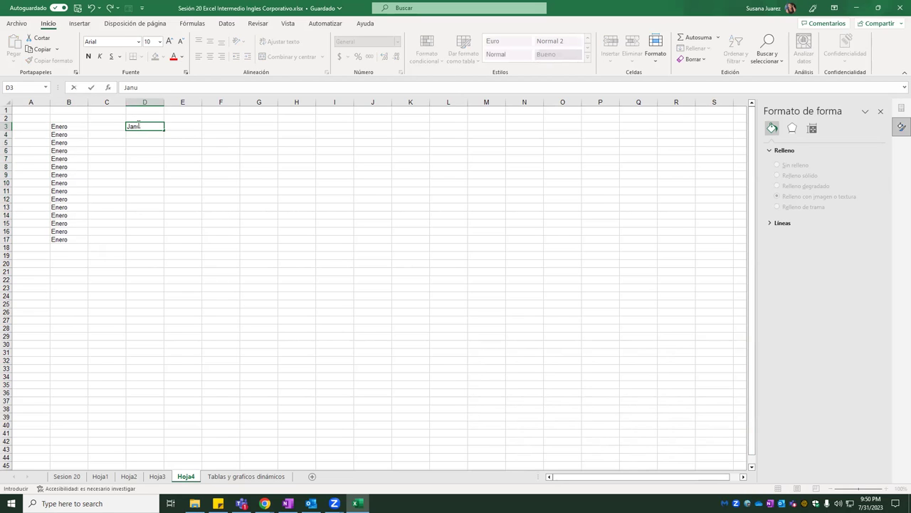
text(ry)
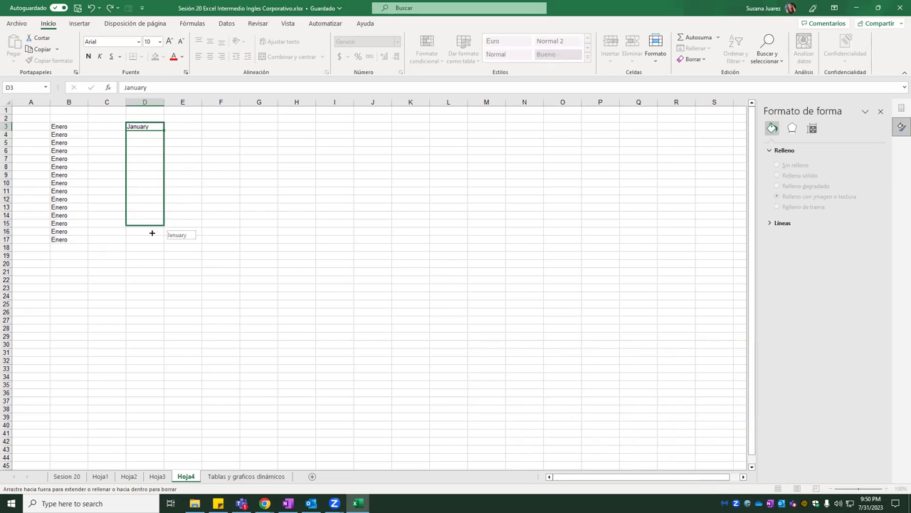
drag(163, 130, 158, 232)
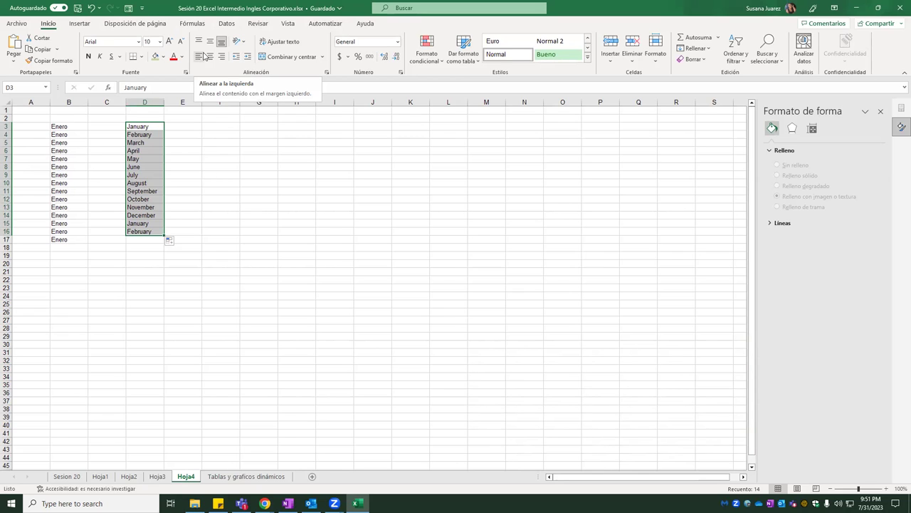
Review the custom fill lists in Excel Options > Advanced, then return to the Tablas y graficos dinámicos sheet
click(17, 23)
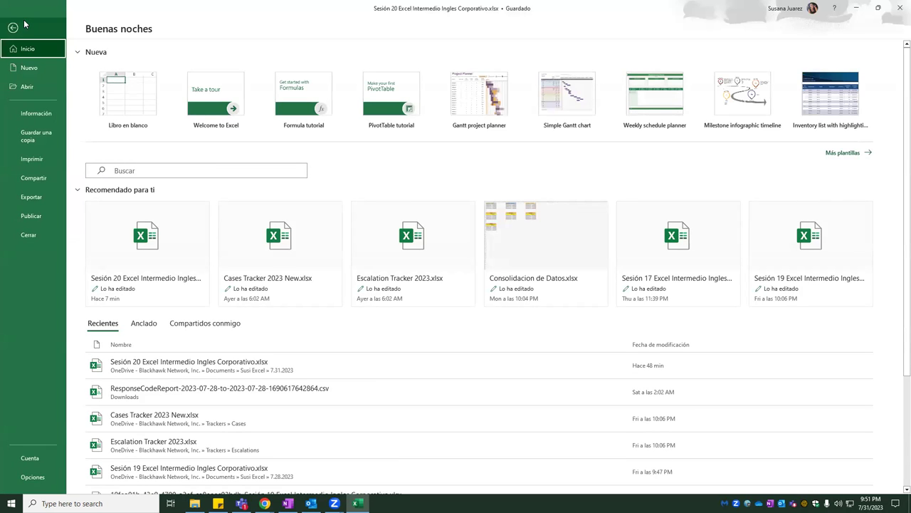
click(33, 476)
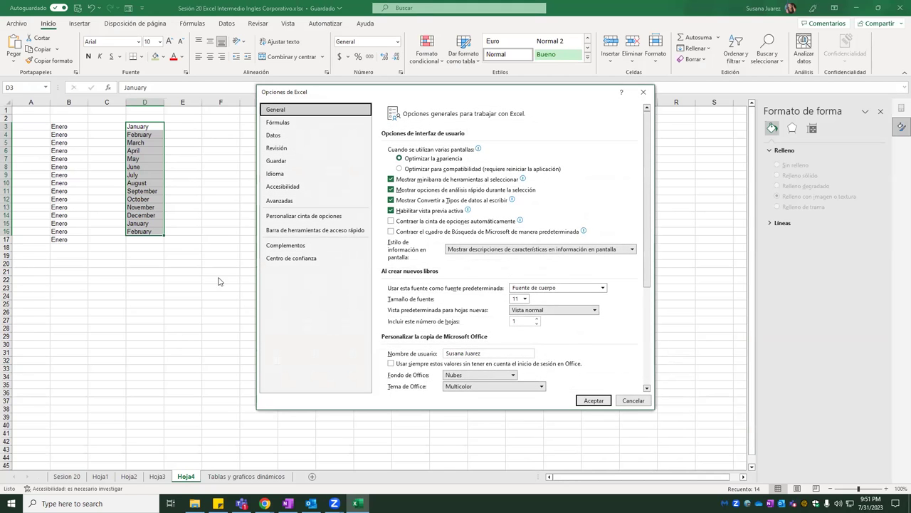
click(293, 203)
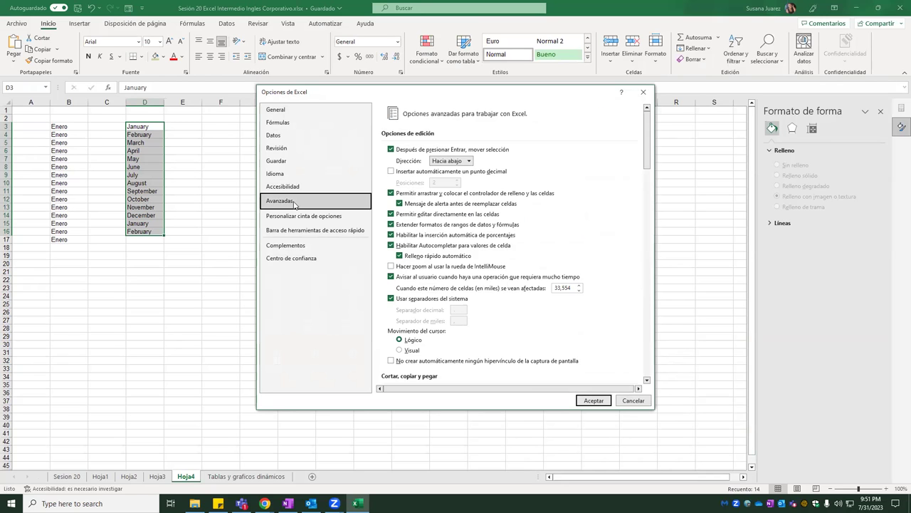
drag(645, 133, 646, 352)
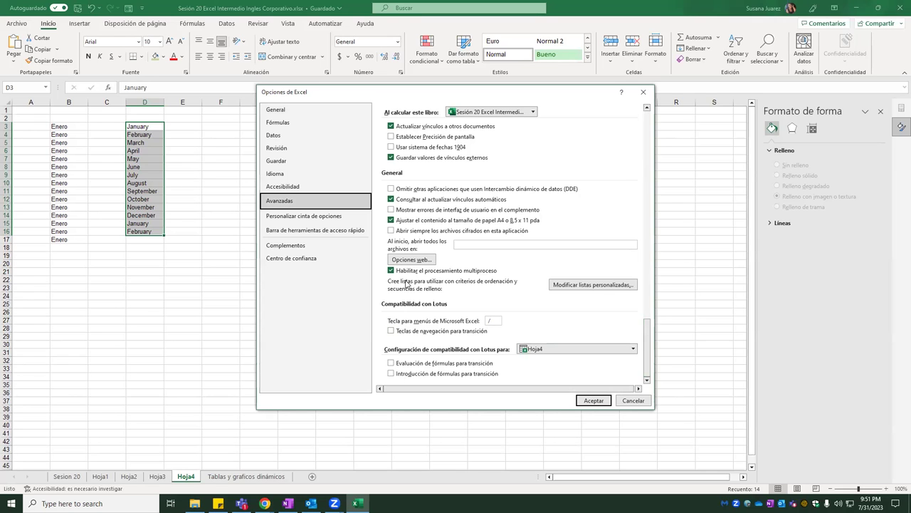
click(619, 290)
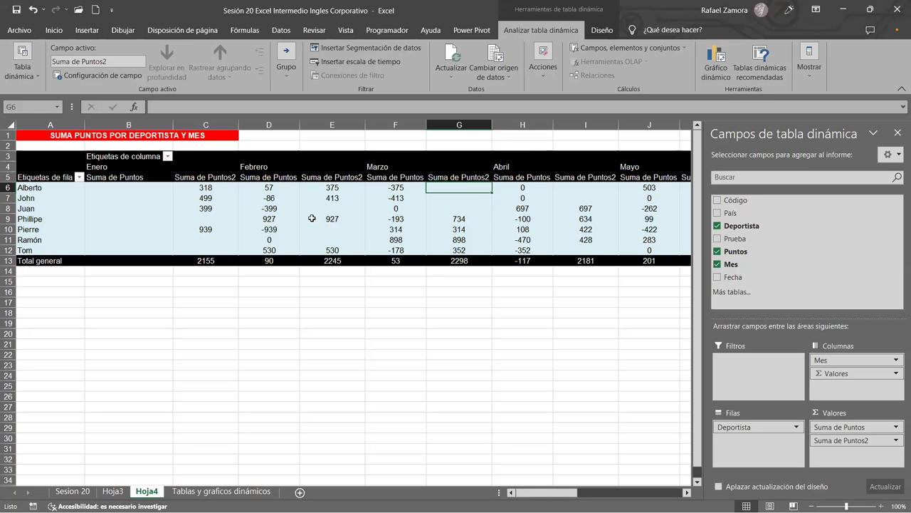
click(362, 196)
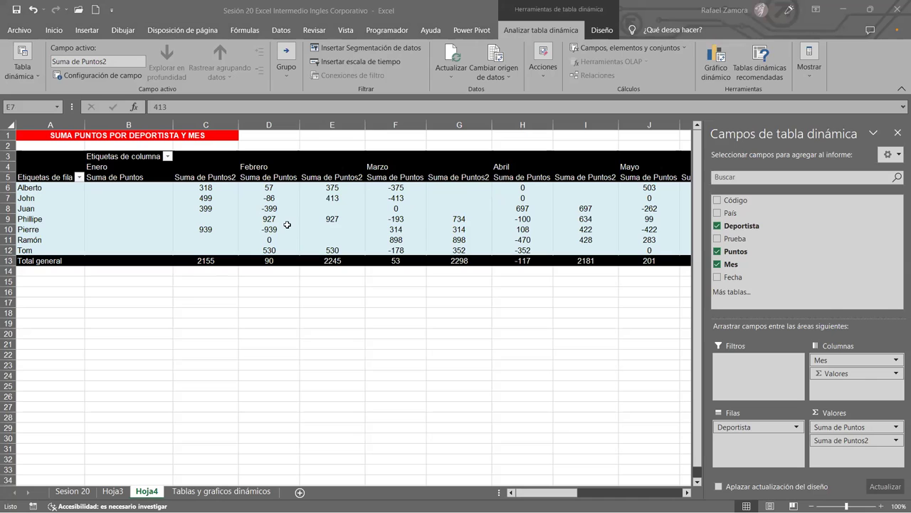
key(ctrl+Page_Down)
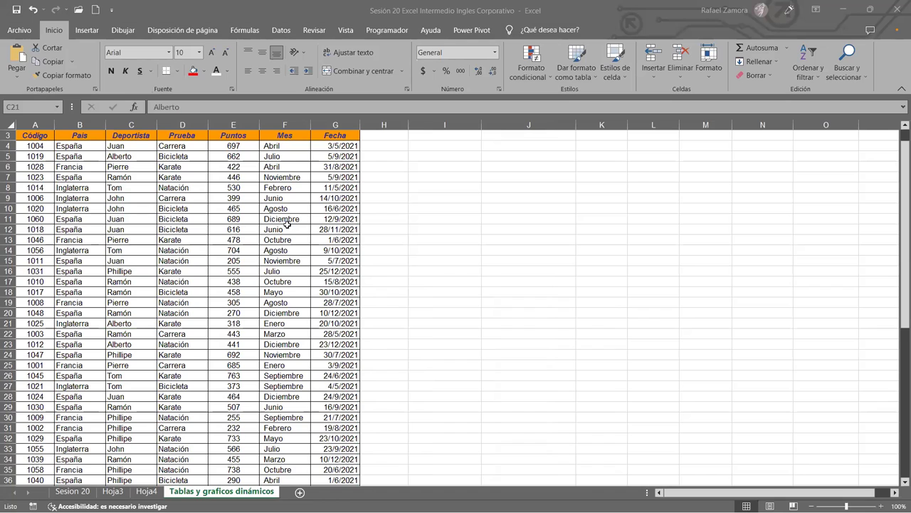
Insert a pivot table on new sheet Hoja5 summing Puntos with Mes as rows
click(266, 247)
click(84, 34)
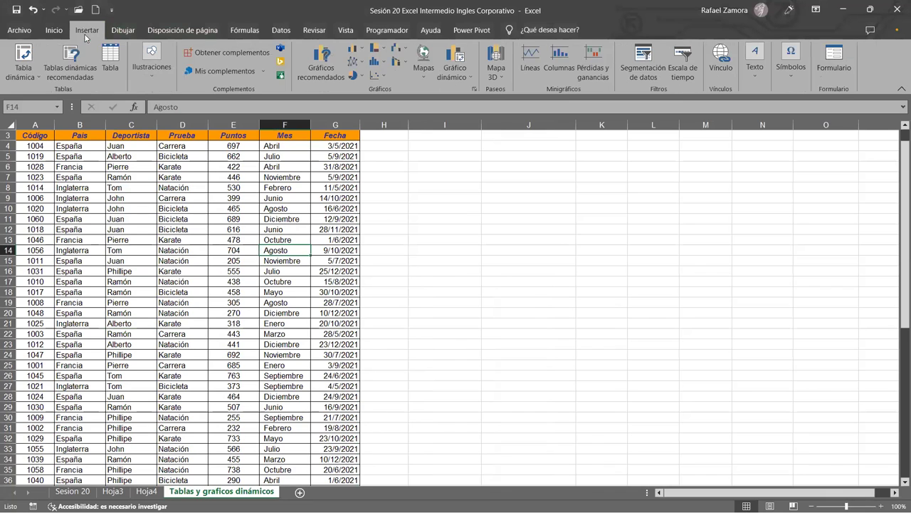
click(26, 57)
click(547, 314)
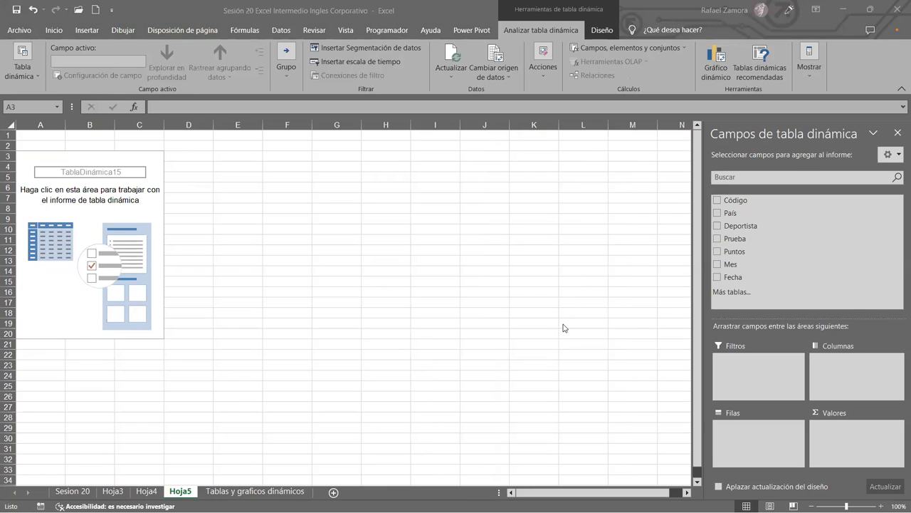
drag(783, 251, 851, 456)
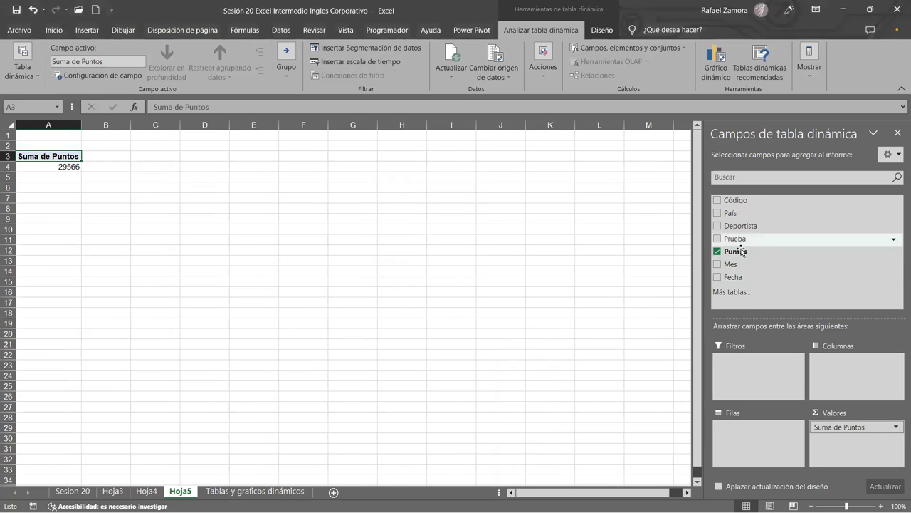
drag(760, 411, 775, 444)
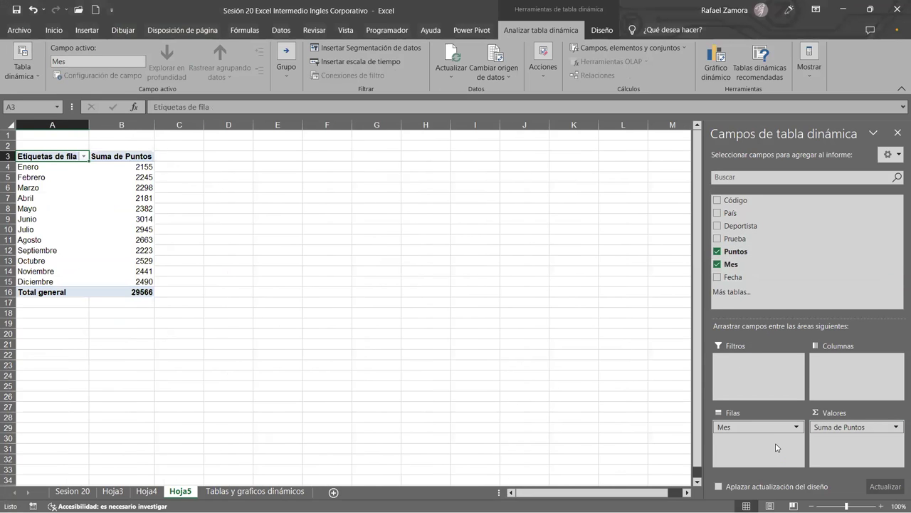
Select A1:C1 above the pivot and merge them for a title
click(115, 218)
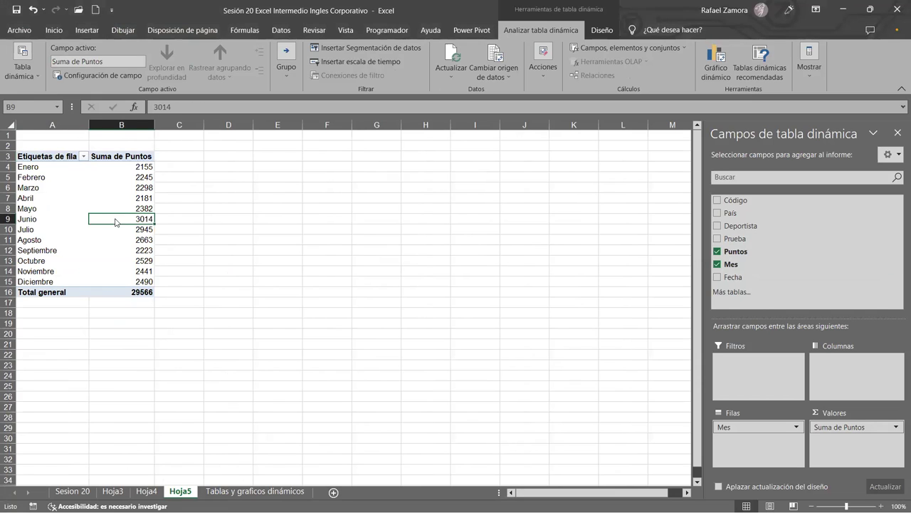
drag(57, 134, 178, 134)
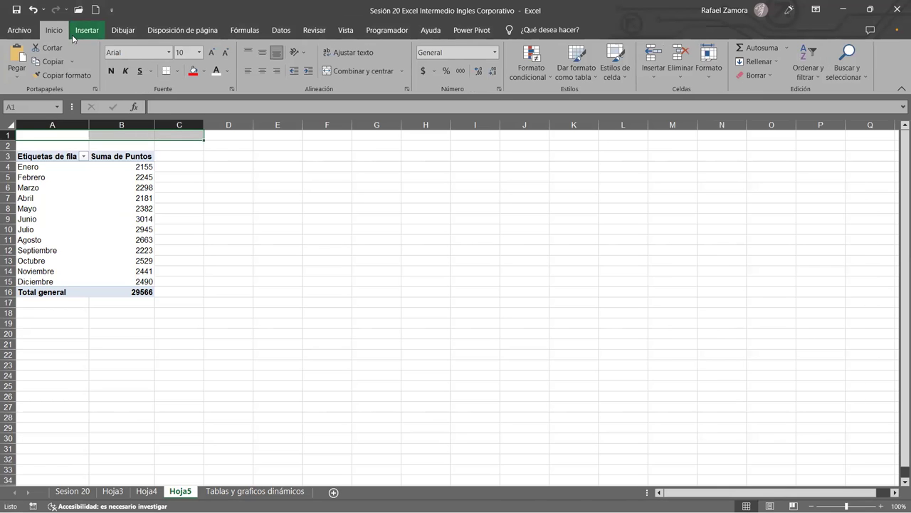
click(365, 70)
Fill the merged A1:C1 red and enter the title SUMA DE PUNTOS POR MES AGRUPADO
click(192, 71)
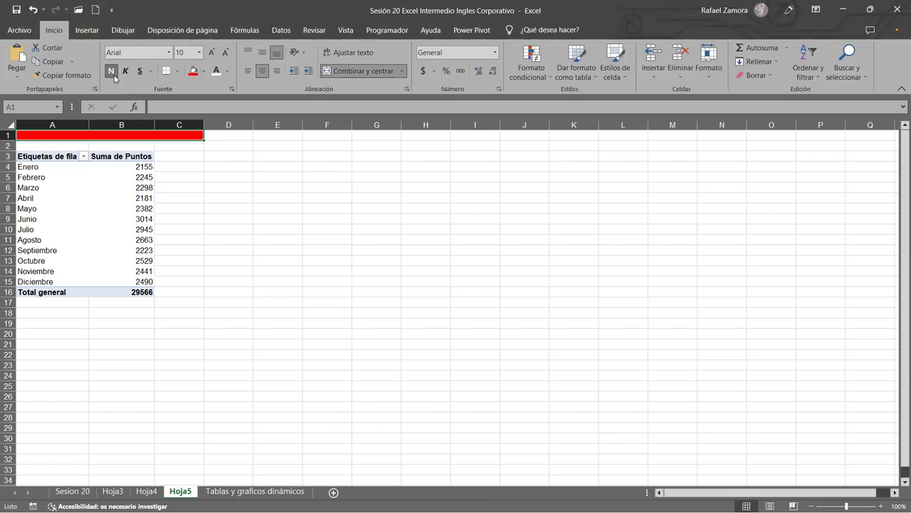
text(SUMA DE PUNTOS POR MES AGRUPADO)
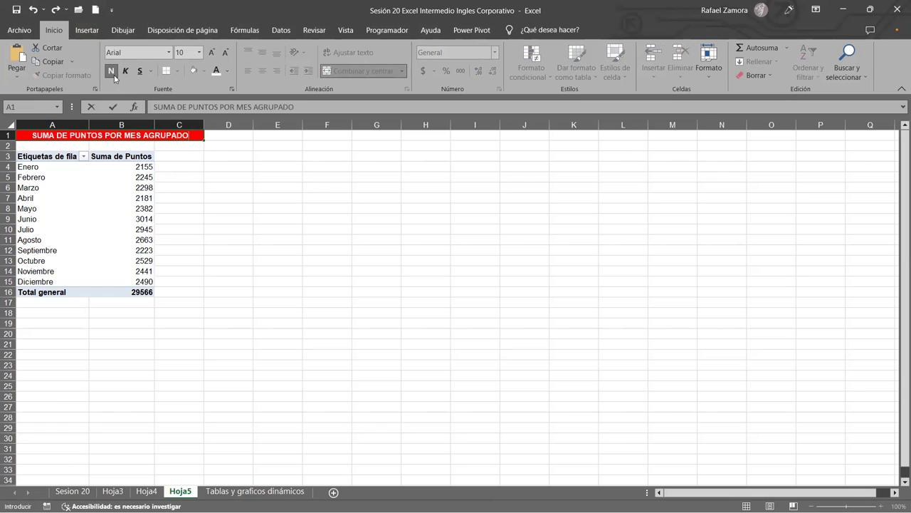
click(195, 200)
click(94, 231)
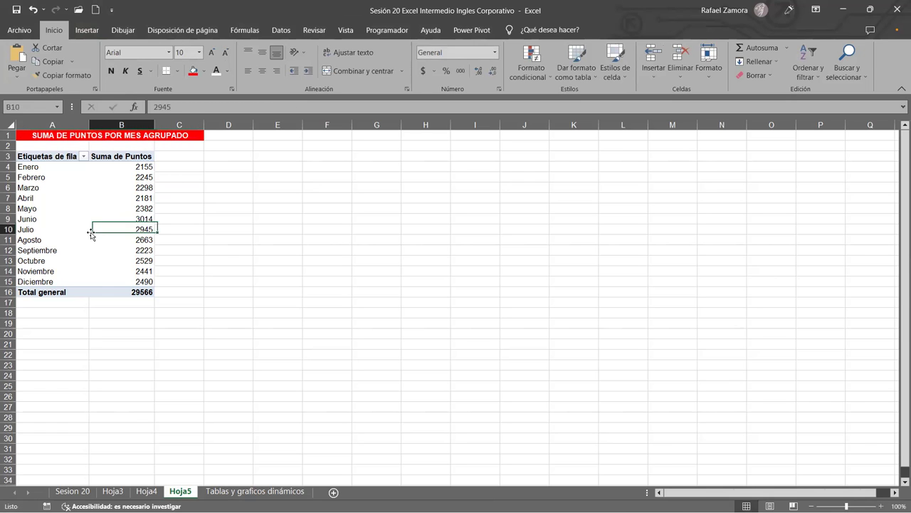
Format Suma de Puntos as Number with 0 decimals and thousands separator, and centre B4:B16
click(127, 206)
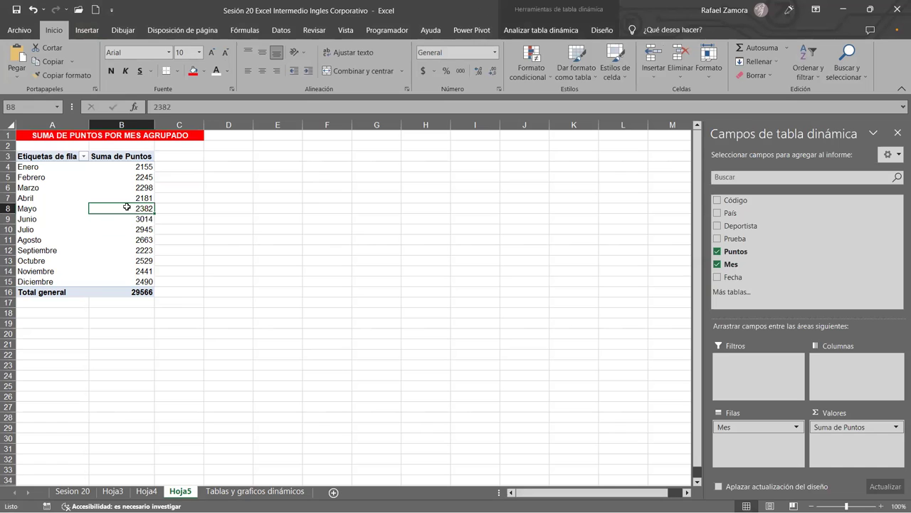
right_click(127, 207)
click(126, 368)
click(100, 443)
click(53, 280)
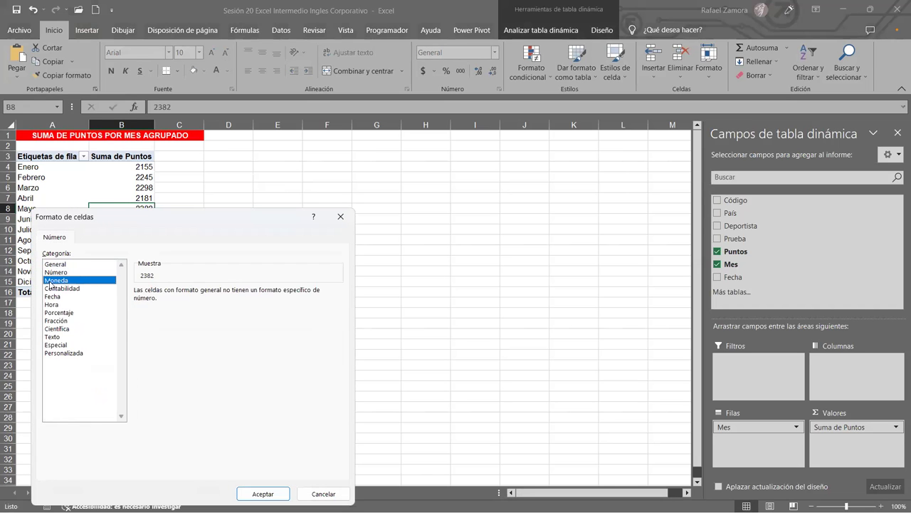
click(55, 272)
click(235, 296)
click(235, 296)
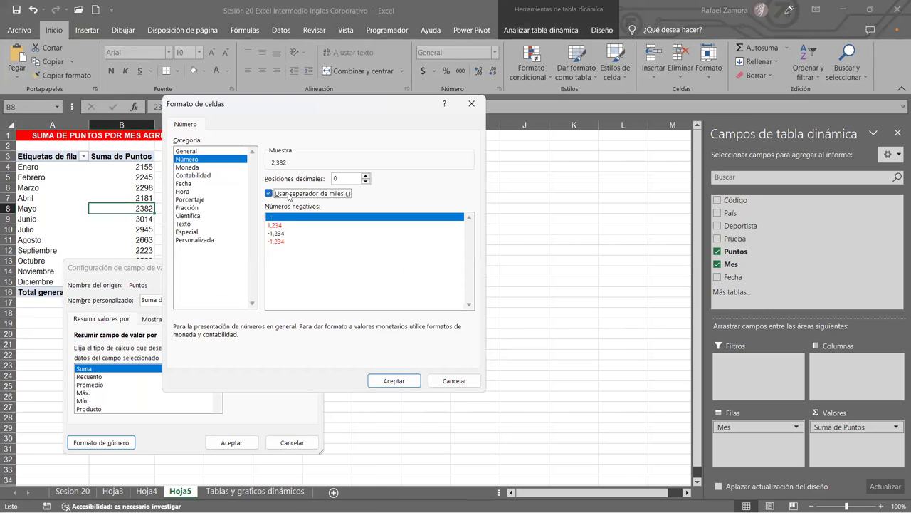
click(404, 389)
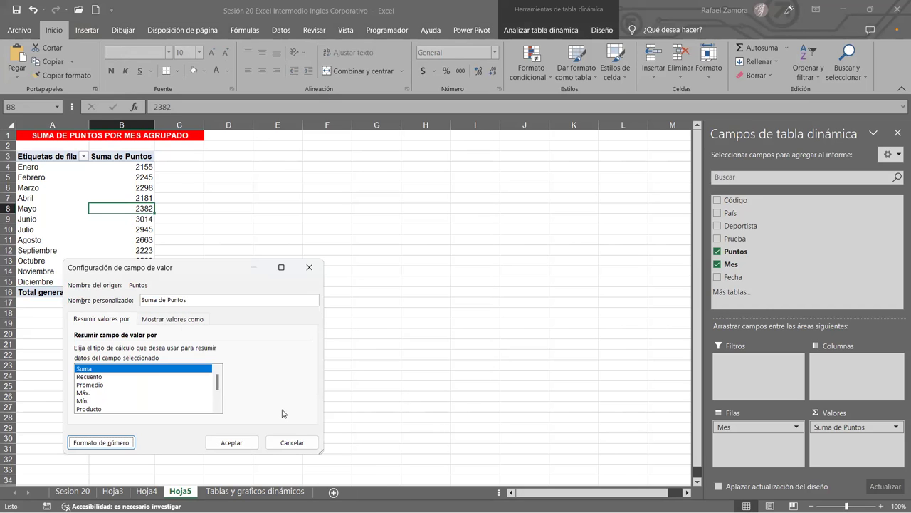
click(232, 442)
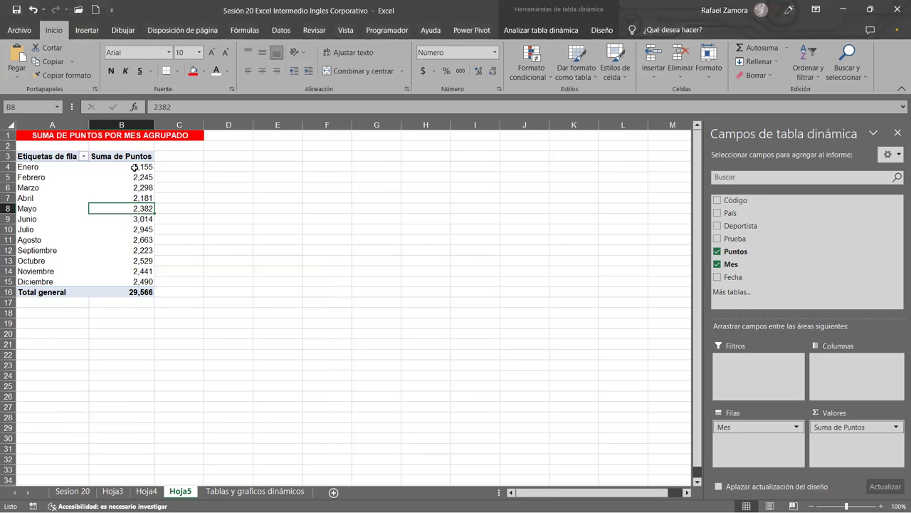
drag(134, 170, 130, 292)
click(262, 71)
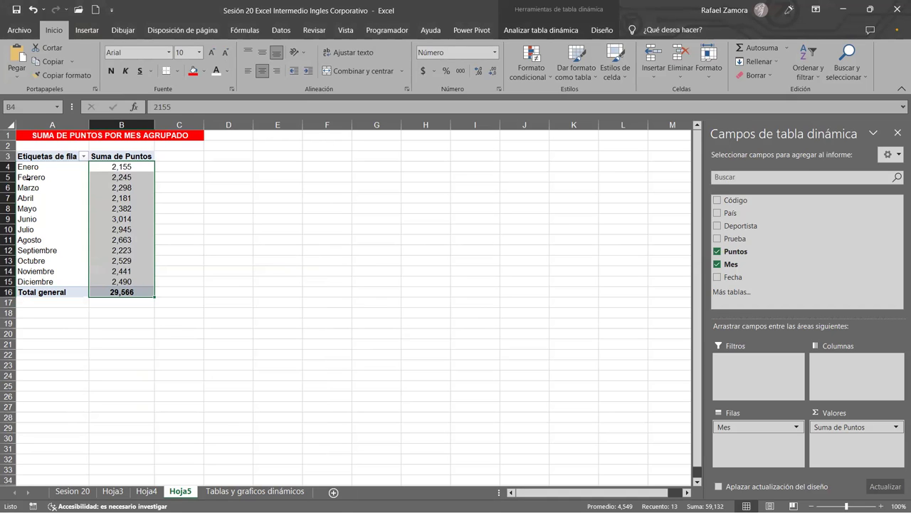
Select the Enero, Febrero and Marzo rows and group them into Grupo1, totalling 6,698
drag(41, 168, 53, 282)
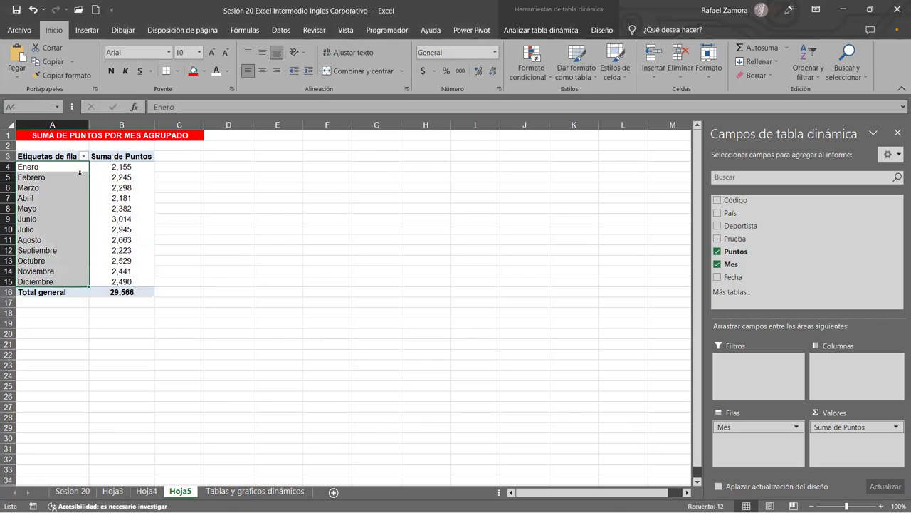
drag(37, 169, 45, 219)
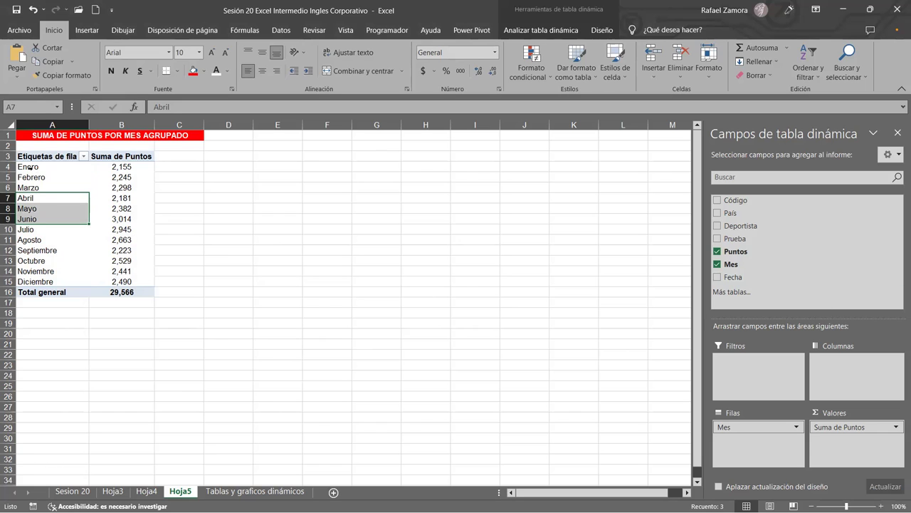
drag(26, 167, 26, 187)
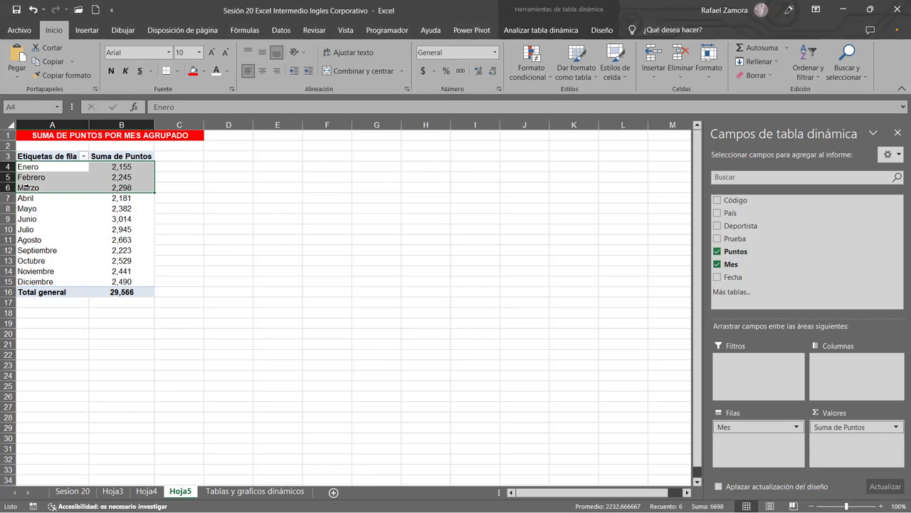
right_click(26, 188)
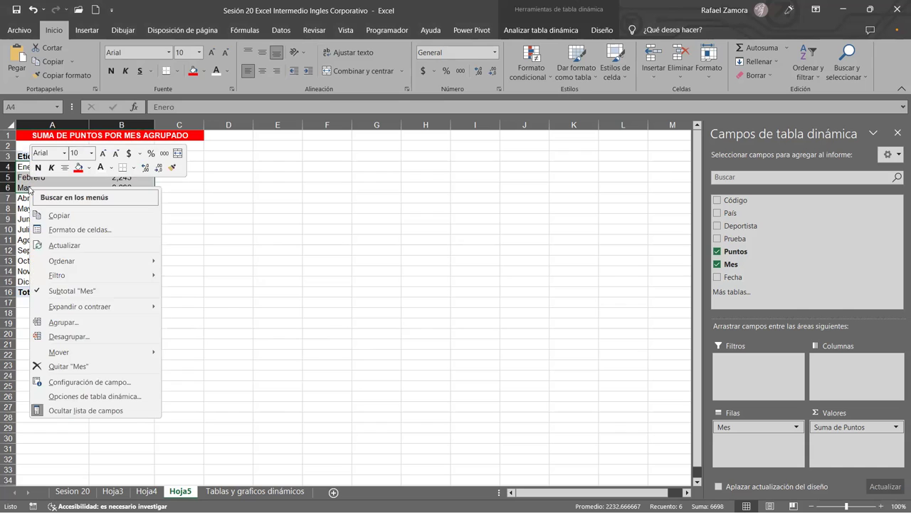
click(137, 323)
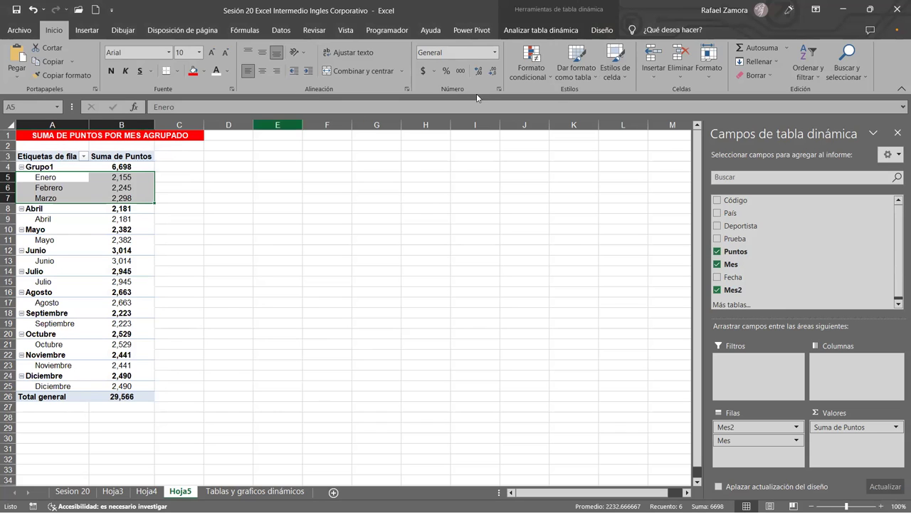
click(75, 219)
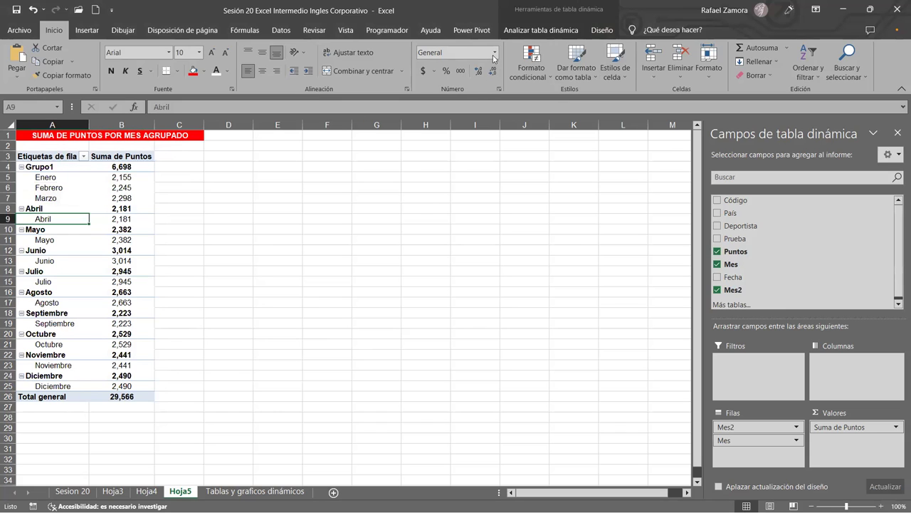
Apply a purple banded medium style to the pivot table, then select the Abril–Junio rows
click(602, 32)
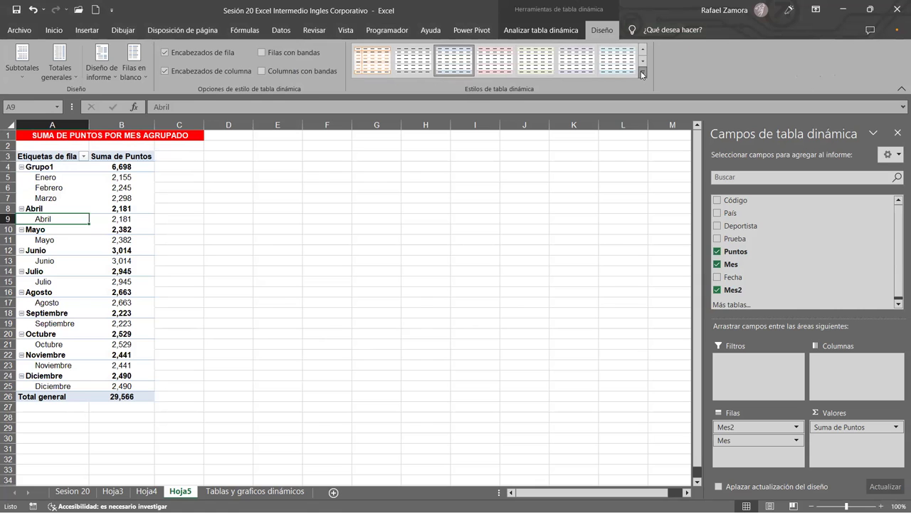
click(643, 74)
click(536, 242)
click(88, 273)
drag(39, 209, 44, 255)
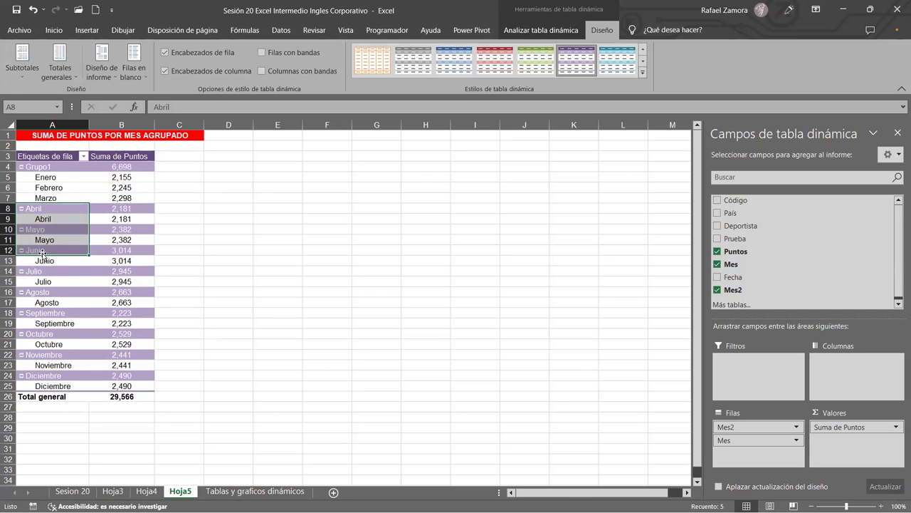
Group Abril–Junio, Julio–Septiembre and Octubre–Diciembre into Grupo2, Grupo3 and Grupo4
right_click(42, 252)
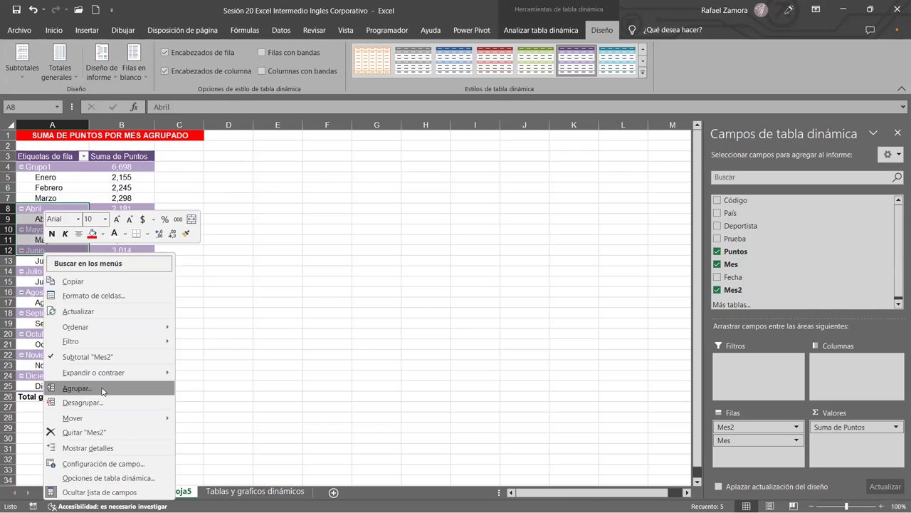
key(Return)
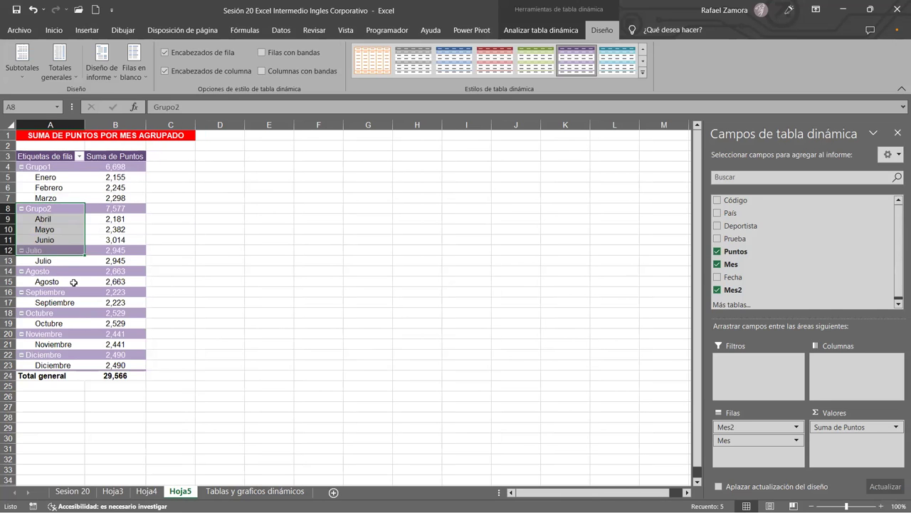
click(71, 282)
drag(43, 252, 44, 295)
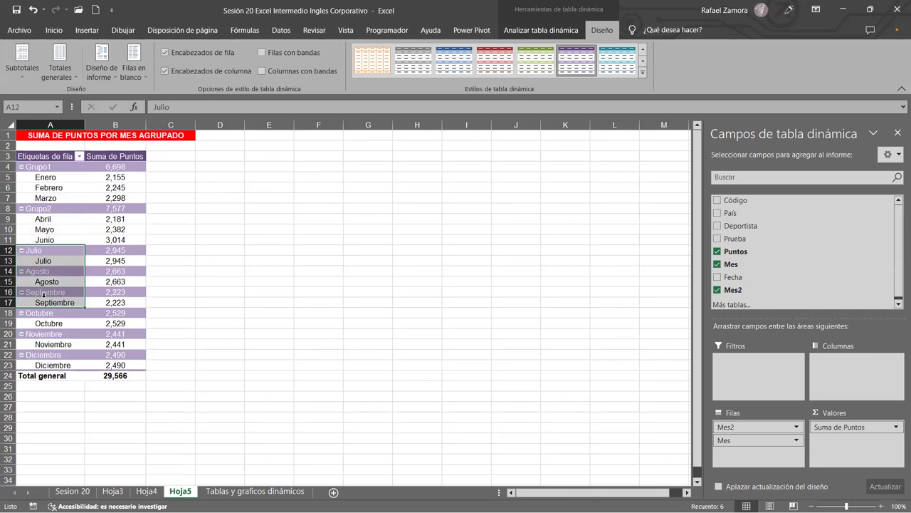
right_click(43, 294)
click(95, 186)
drag(42, 292, 41, 342)
right_click(41, 342)
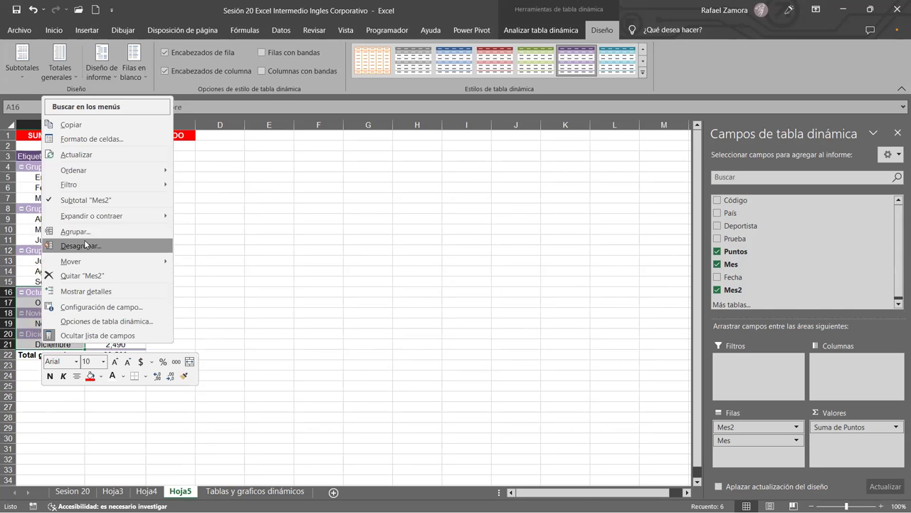
click(87, 233)
click(203, 238)
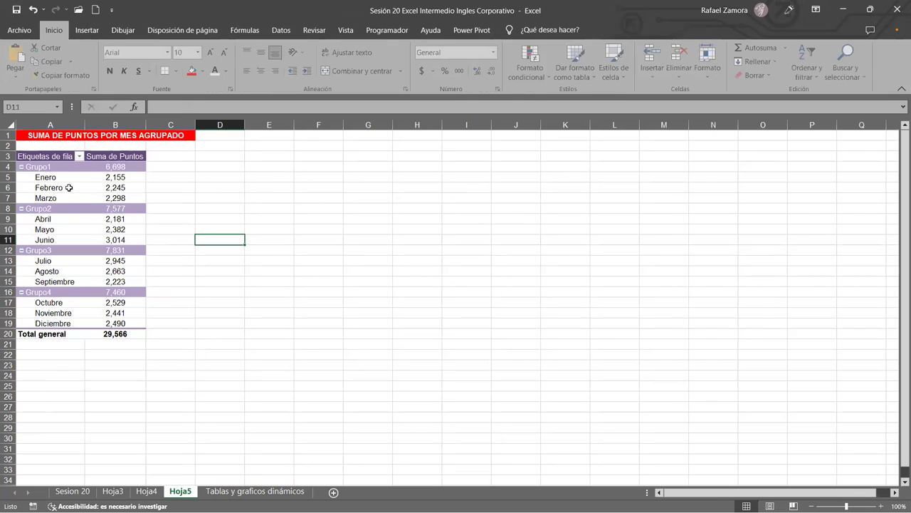
click(41, 167)
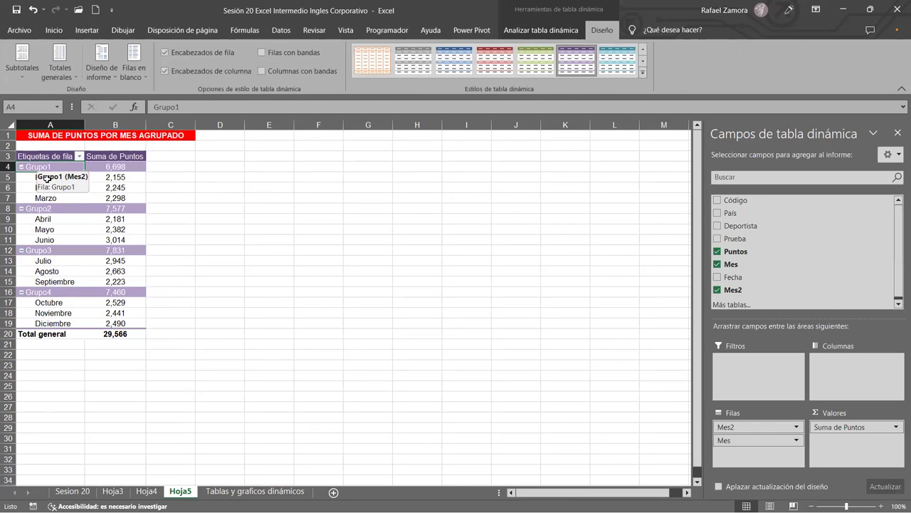
Rename Grupo1 to TRIMESTRE 1 and Grupo2 to TRIMESTRE 2
double_click(167, 107)
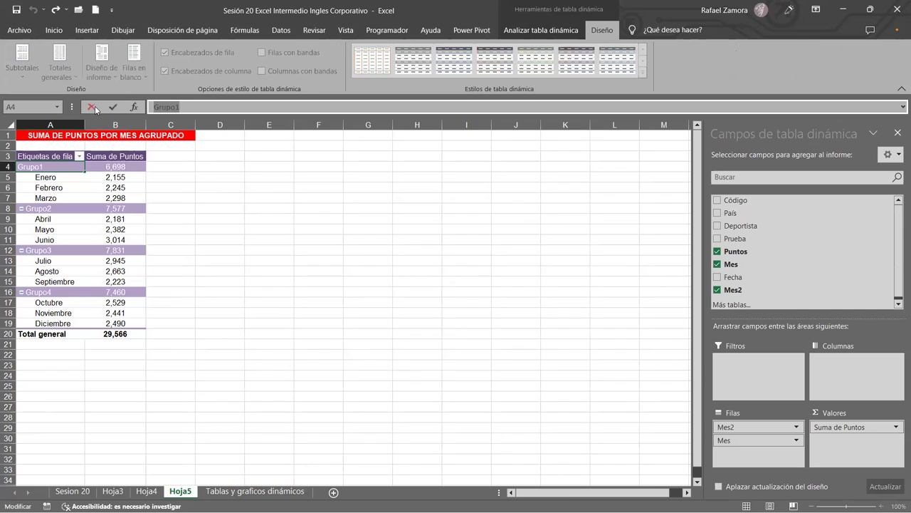
text(tRIMESRTE)
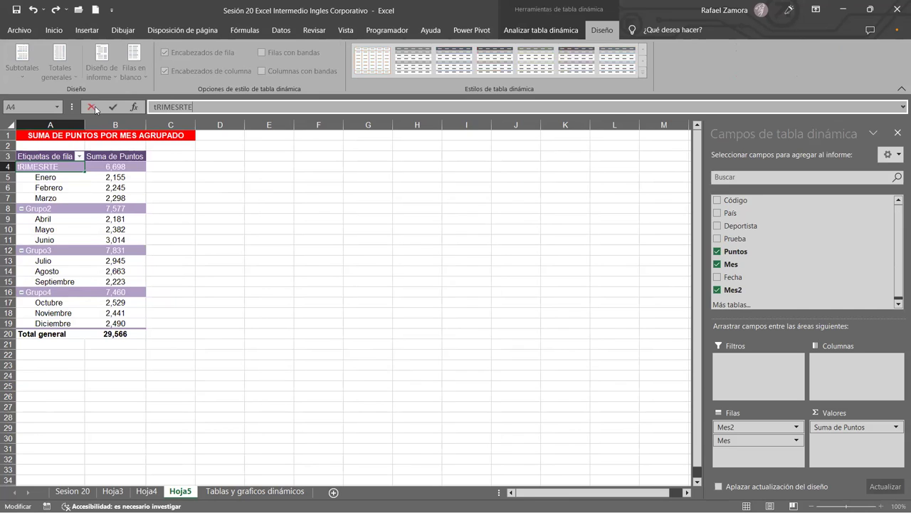
key(BackSpace)
key(BackSpace)
key(BackSpace)
text(TRIMESTRE)
text( 1)
click(44, 208)
text(TRIMESTRE 2)
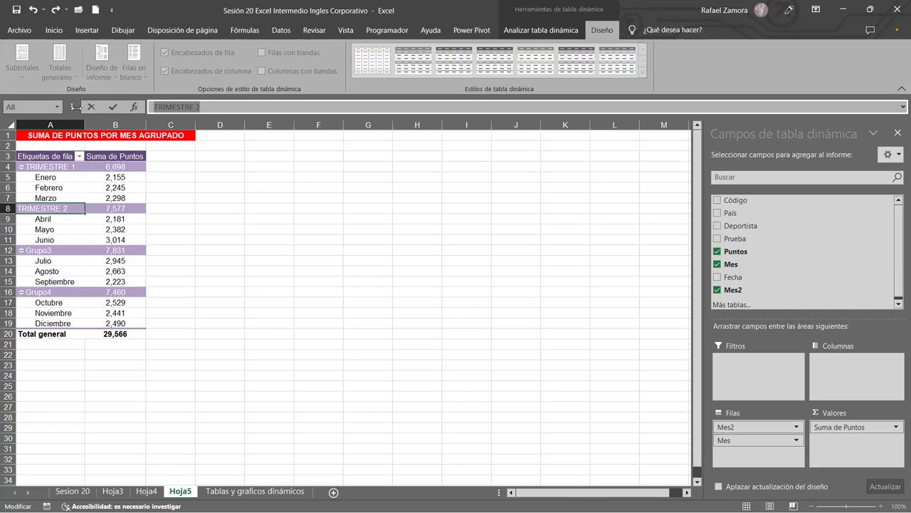
click(48, 257)
Rename Grupo3 to TRIMESTRE 3 and Grupo4 to TRIMESTRE 4
click(47, 251)
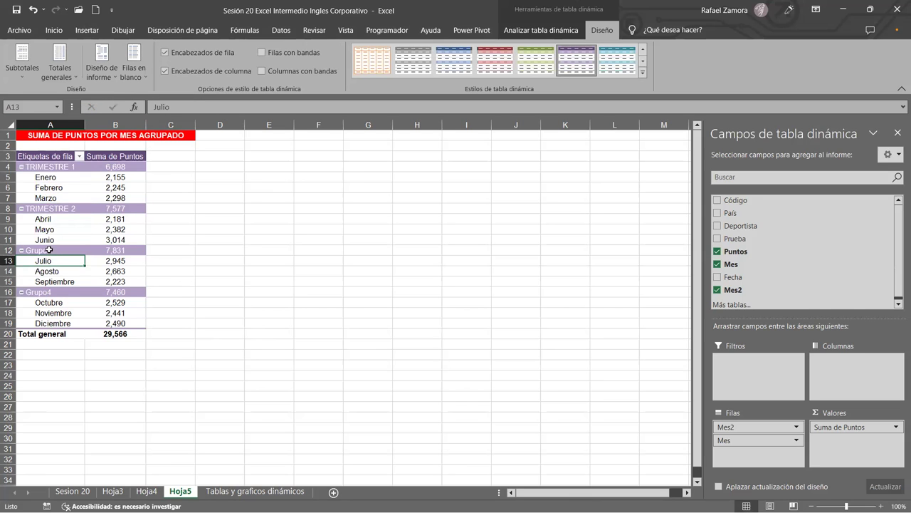
key(F2)
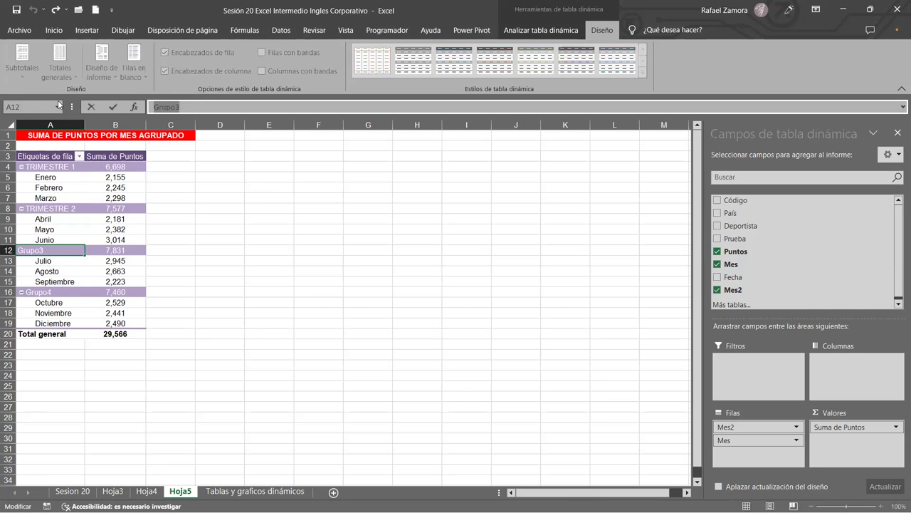
text(TRIMESTRE 2)
text(3)
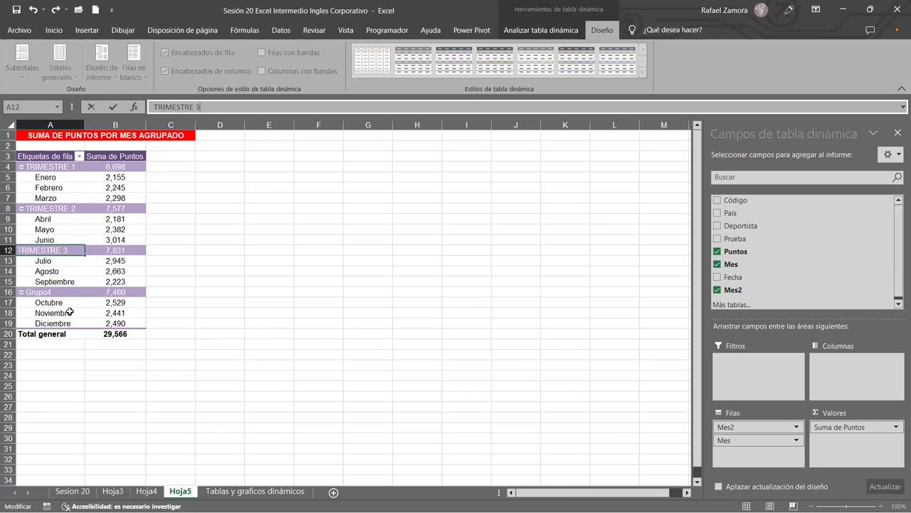
click(49, 295)
double_click(166, 107)
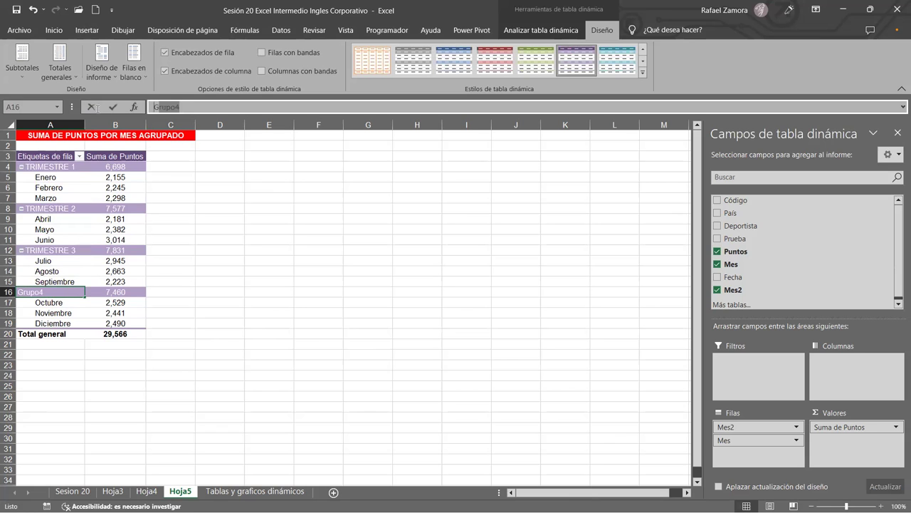
text(TRIMESTRE 2)
key(ctrl+v)
text(4)
click(284, 235)
click(100, 272)
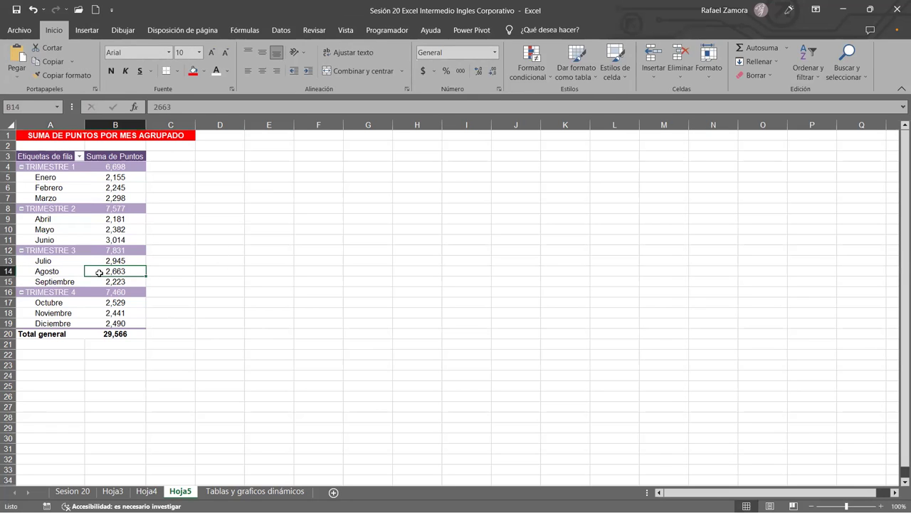
Collapse TRIMESTRE 1–4 to their totals, briefly re-expanding TRIMESTRE 2 to check
click(21, 168)
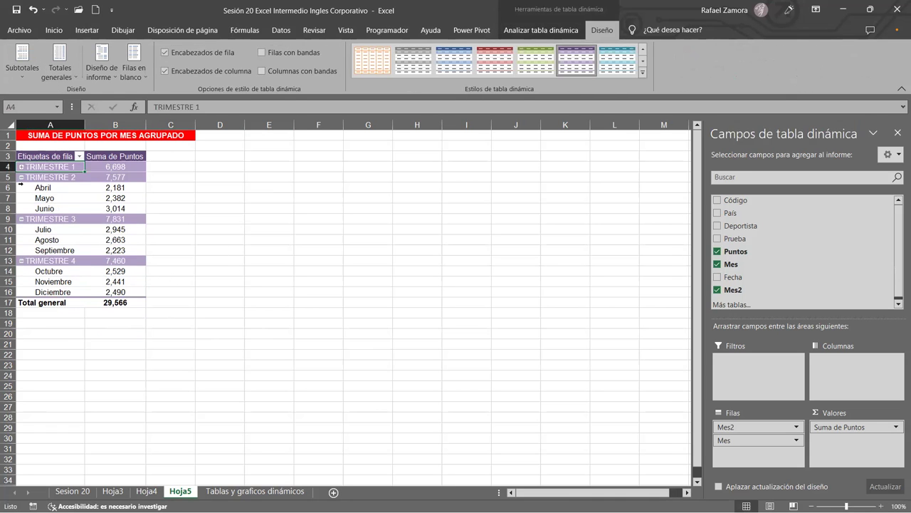
click(20, 178)
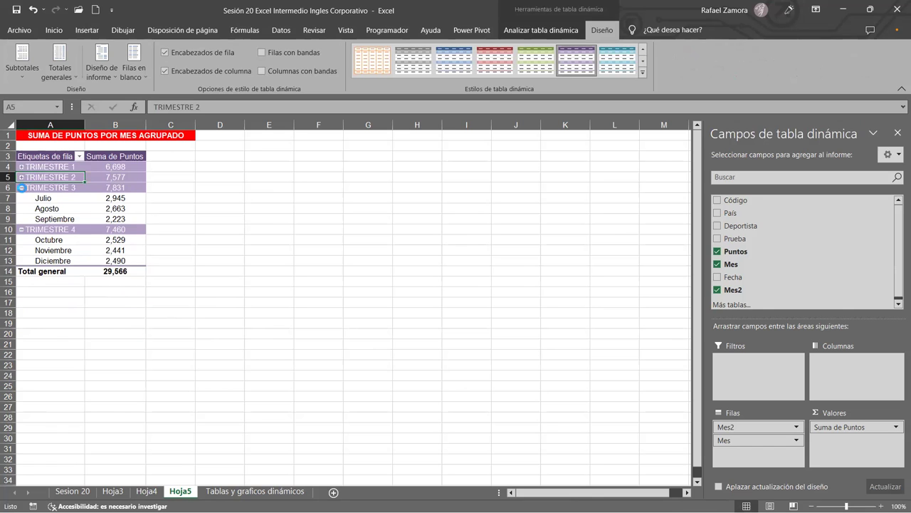
click(20, 188)
click(20, 198)
click(182, 249)
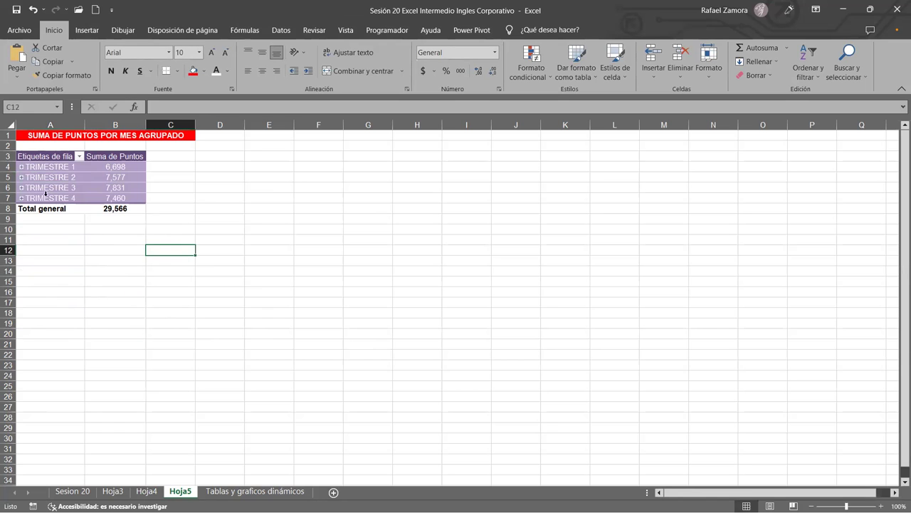
click(22, 177)
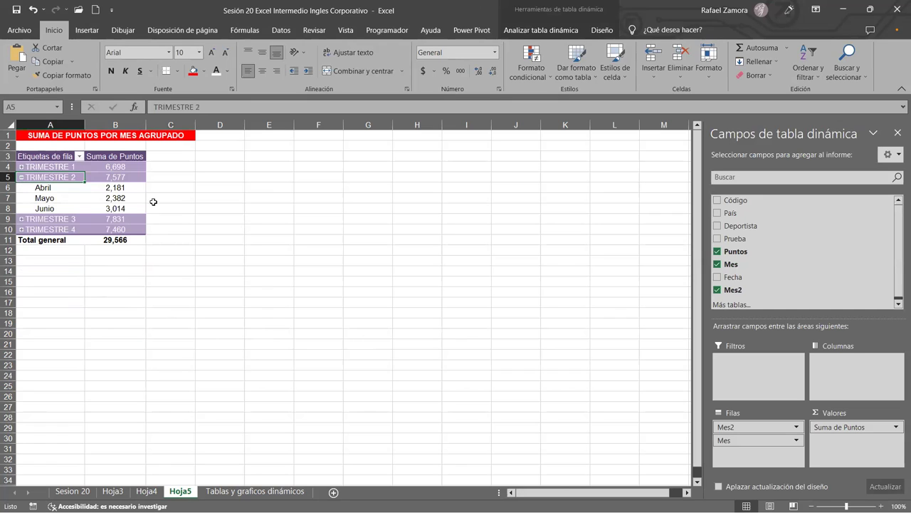
click(22, 177)
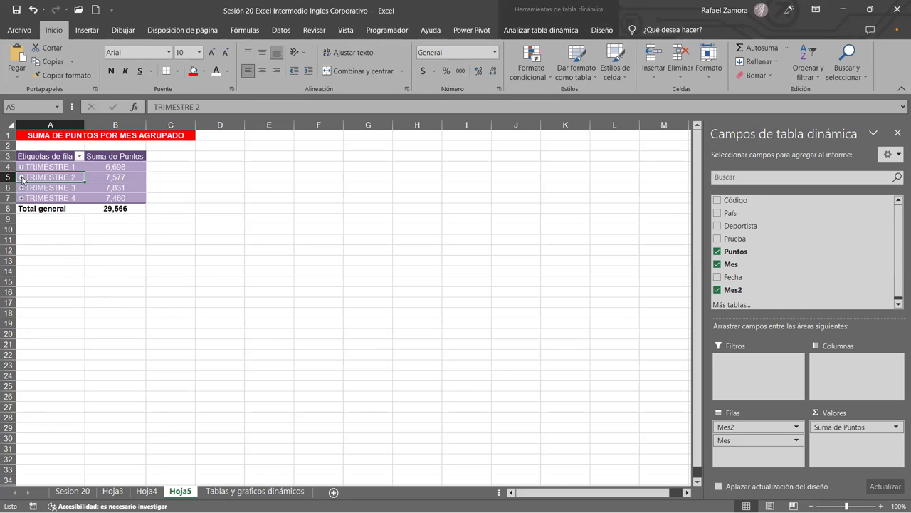
click(96, 184)
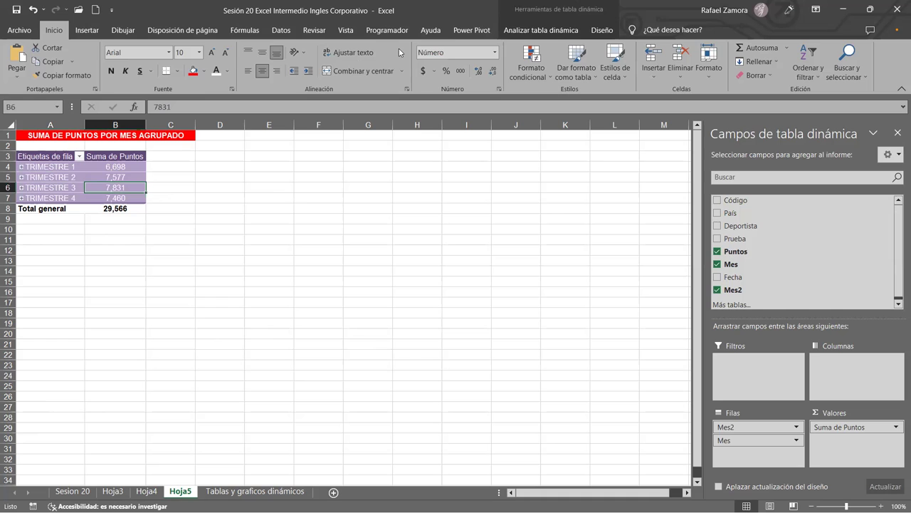
Insert a 3D clustered column pivot chart and drag it right of the table
click(549, 30)
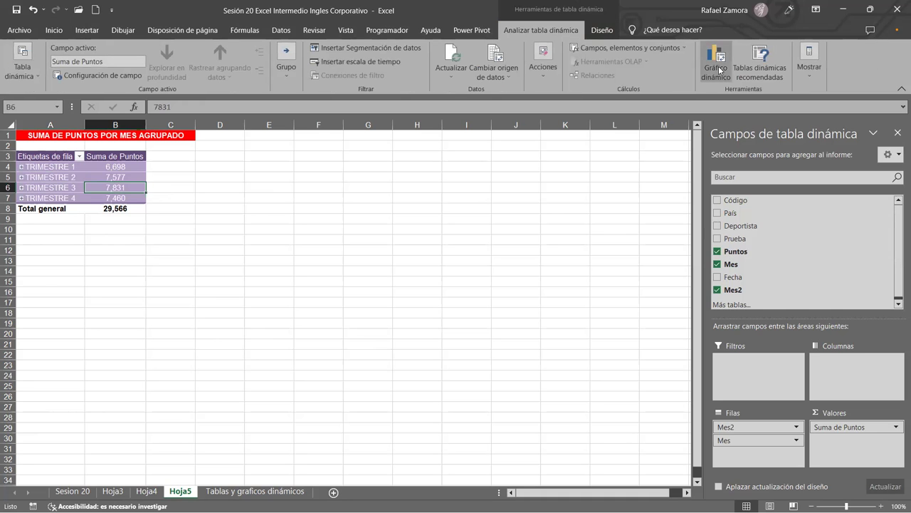
click(718, 75)
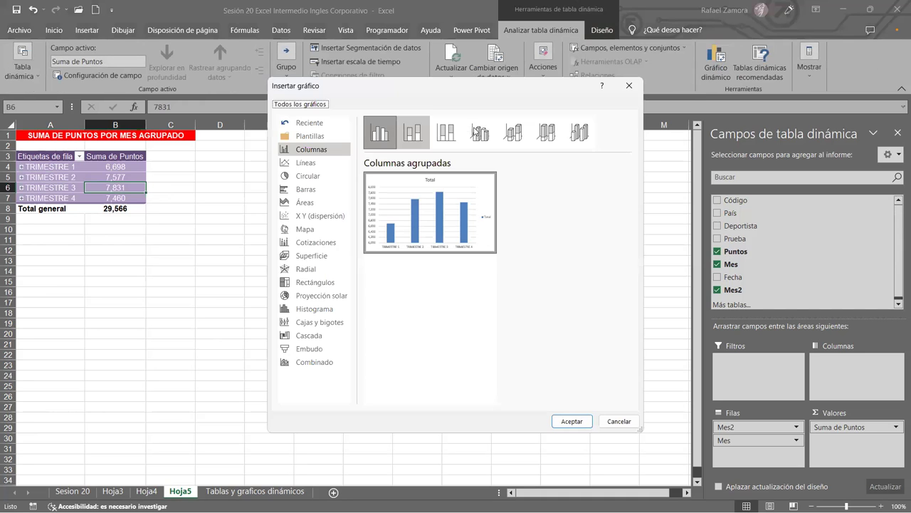
click(479, 132)
click(576, 421)
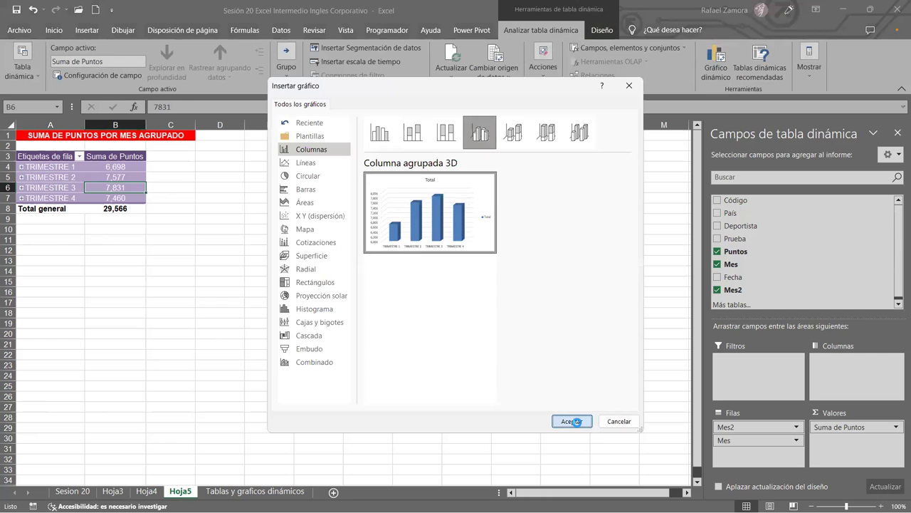
mouse_move(385, 226)
mouse_down()
mouse_move(469, 137)
mouse_move(464, 144)
mouse_up()
Give the pivot chart a dark chart style with data labels
click(569, 30)
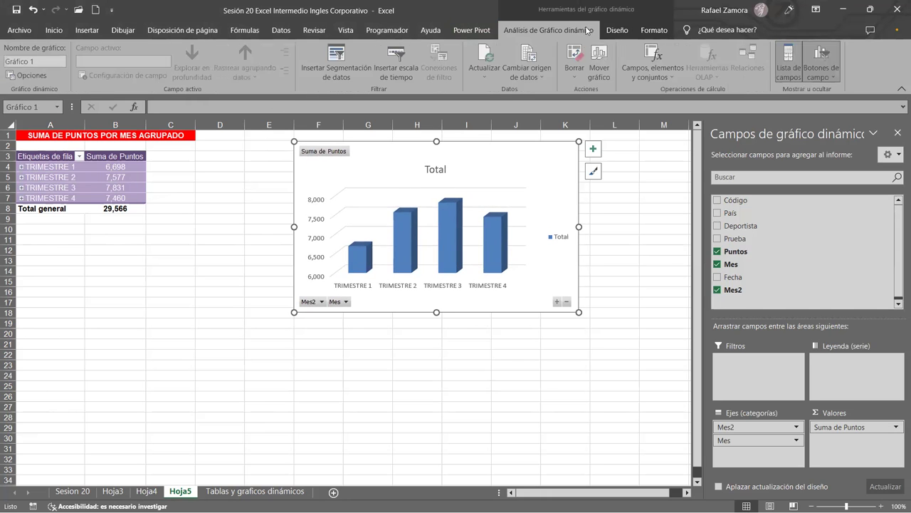
click(620, 31)
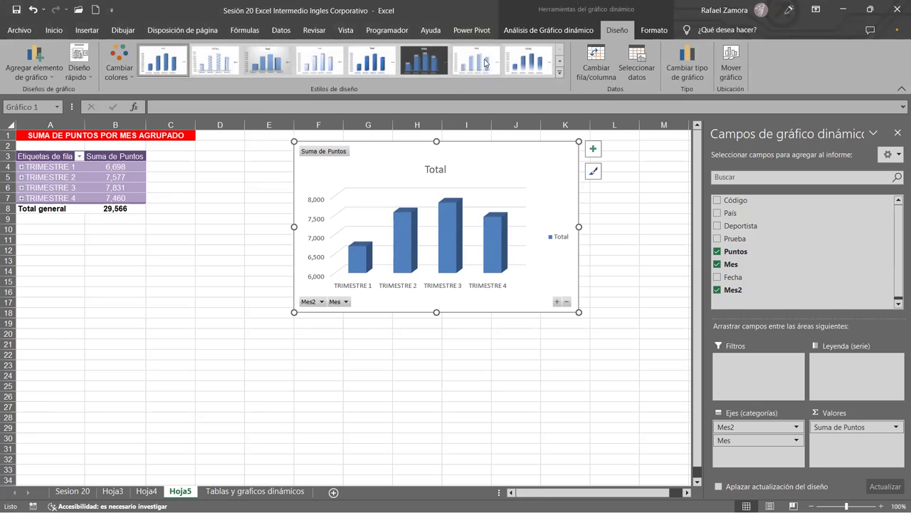
click(424, 60)
click(467, 386)
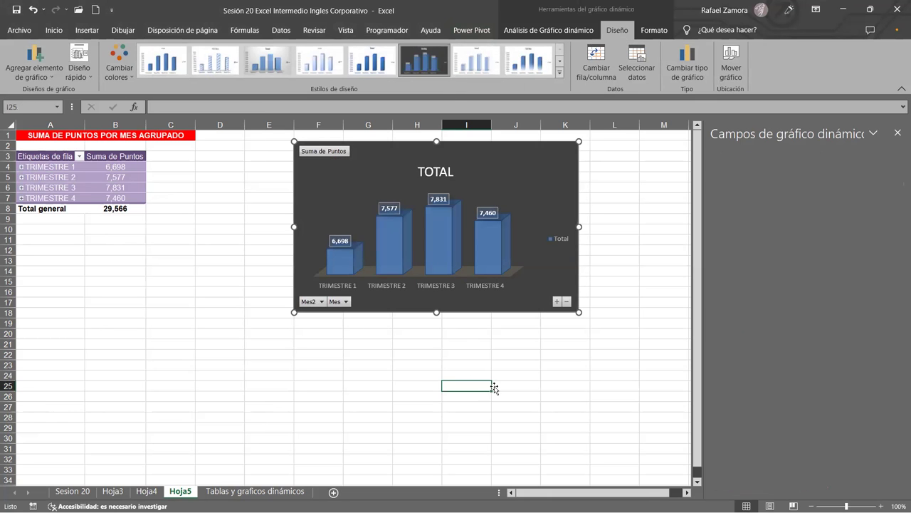
click(541, 287)
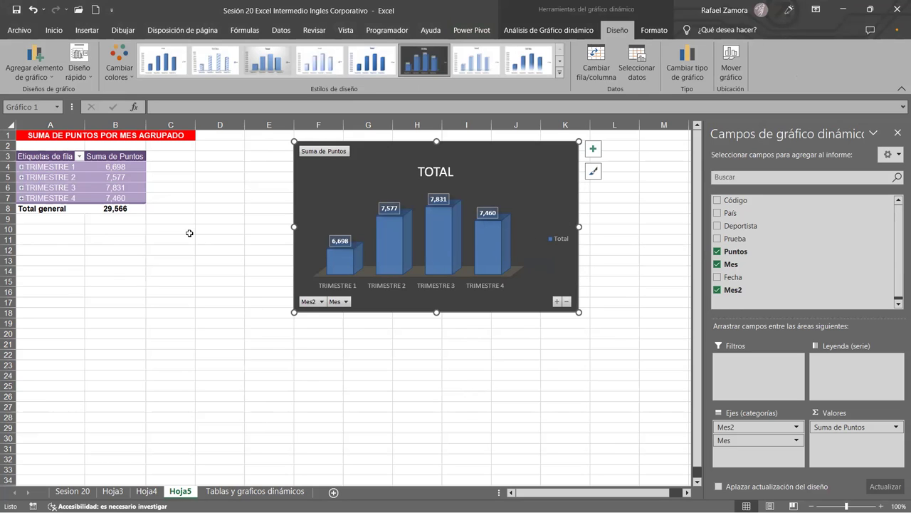
Retitle the chart 'SUMA PUNTOS POR TRIMESTRE' and close the Fields and Format Title panes
click(437, 173)
double_click(436, 172)
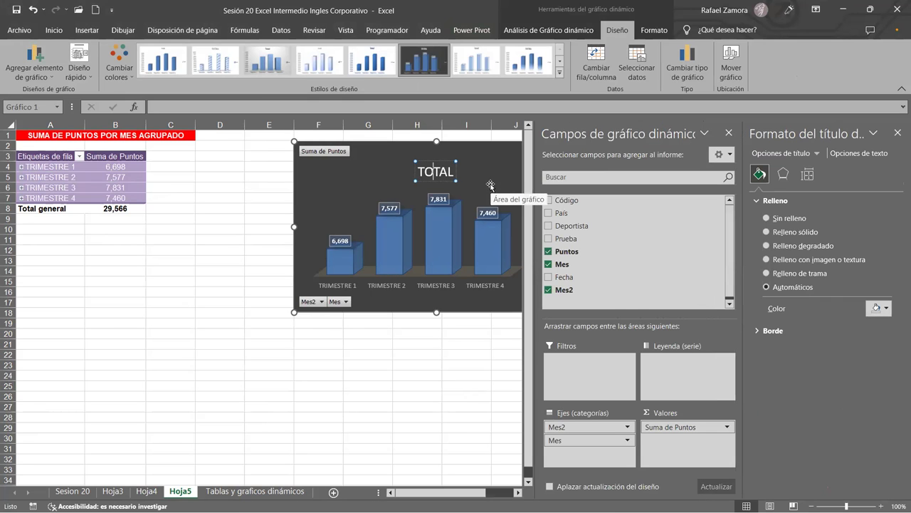
key(ctrl+a)
key(BackSpace)
text(SUMA PUNTOS POR TRIMESTRE)
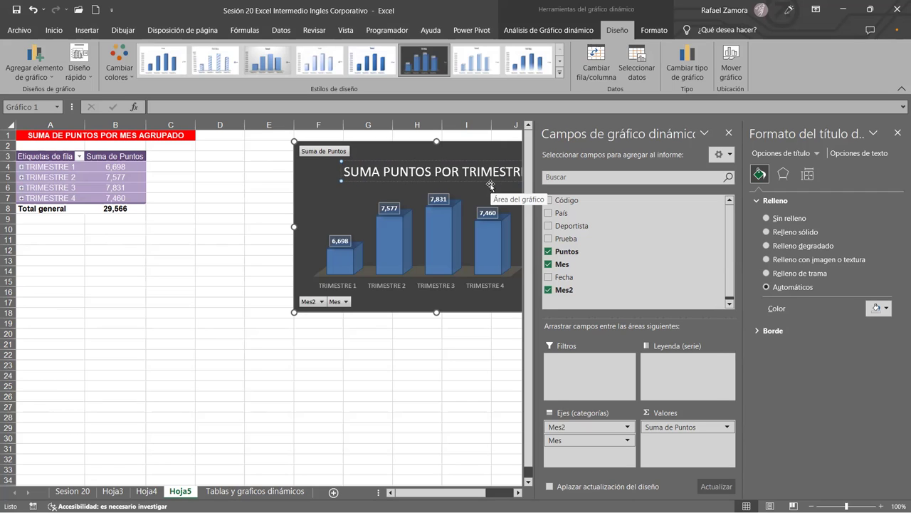
click(729, 133)
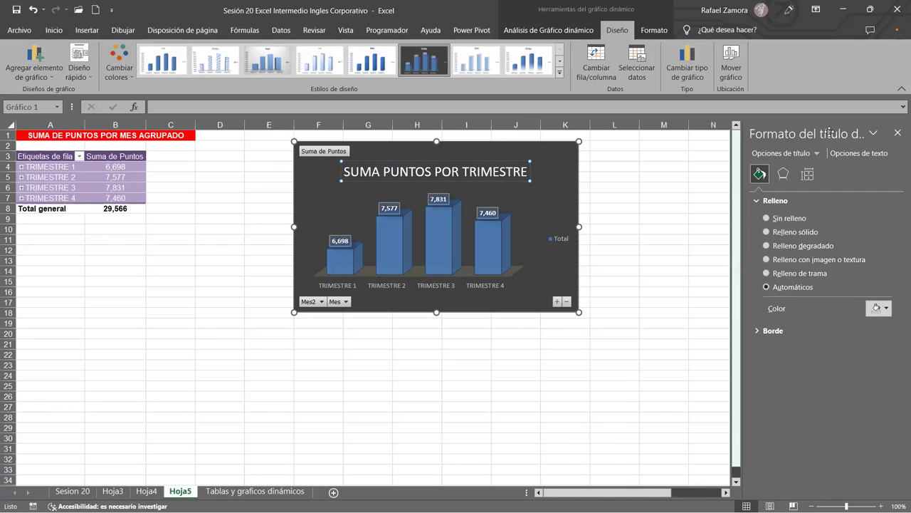
click(898, 133)
click(741, 232)
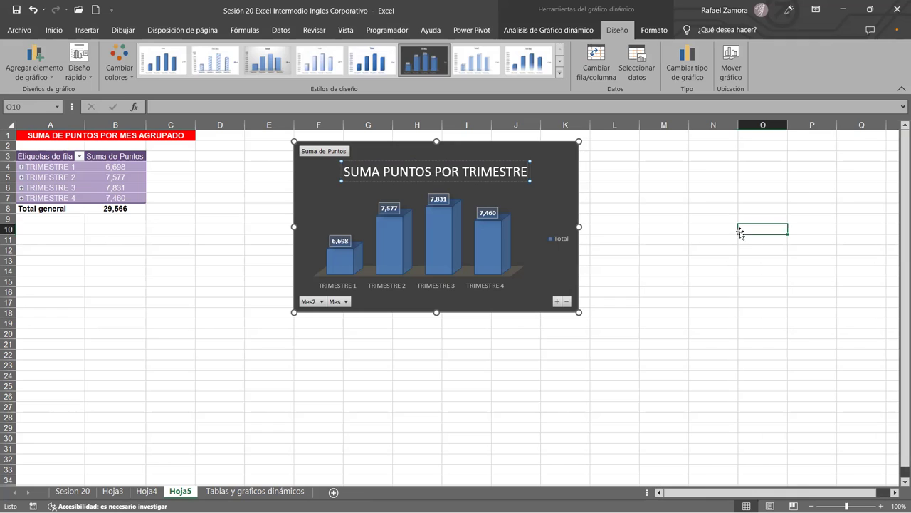
Expand and collapse each of TRIMESTRE 1 through 4 in turn
click(22, 168)
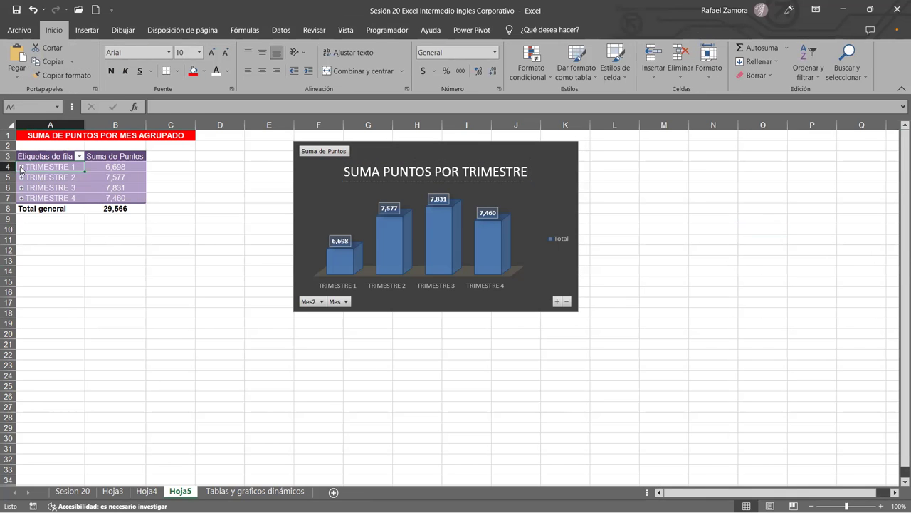
click(21, 168)
click(21, 168)
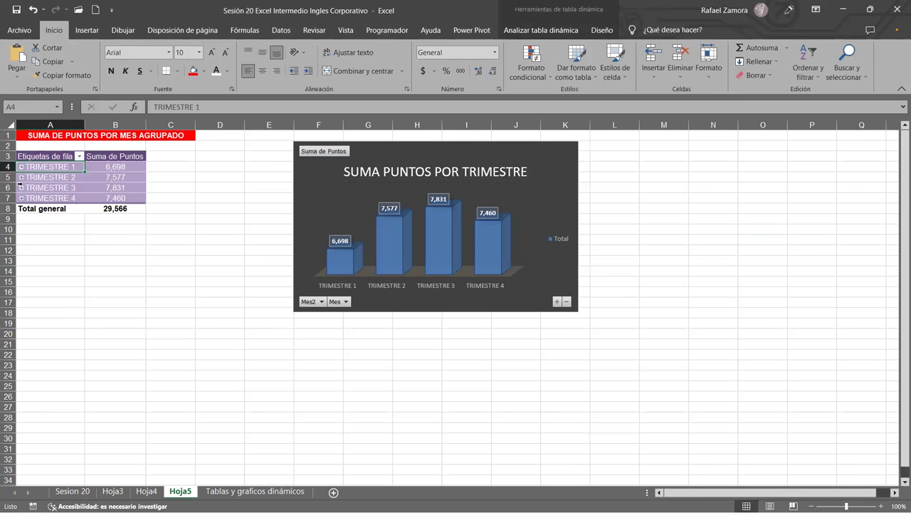
click(22, 178)
click(22, 177)
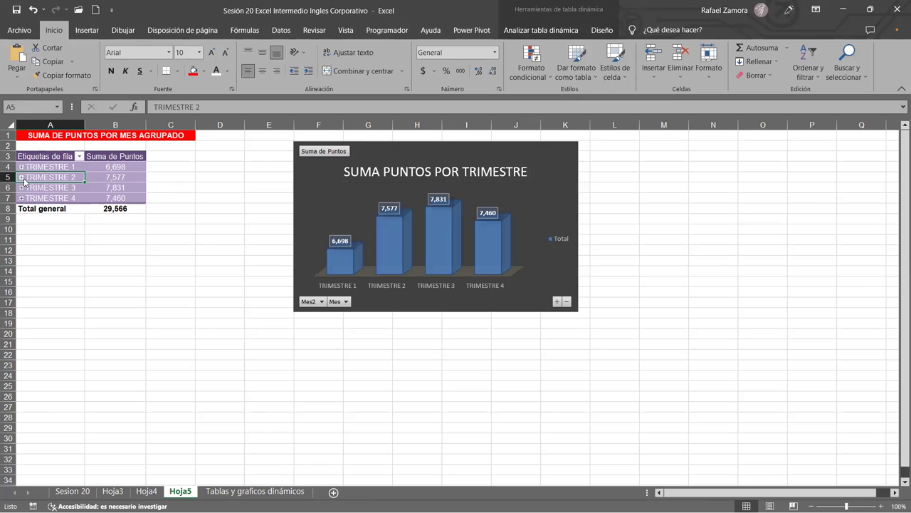
click(21, 188)
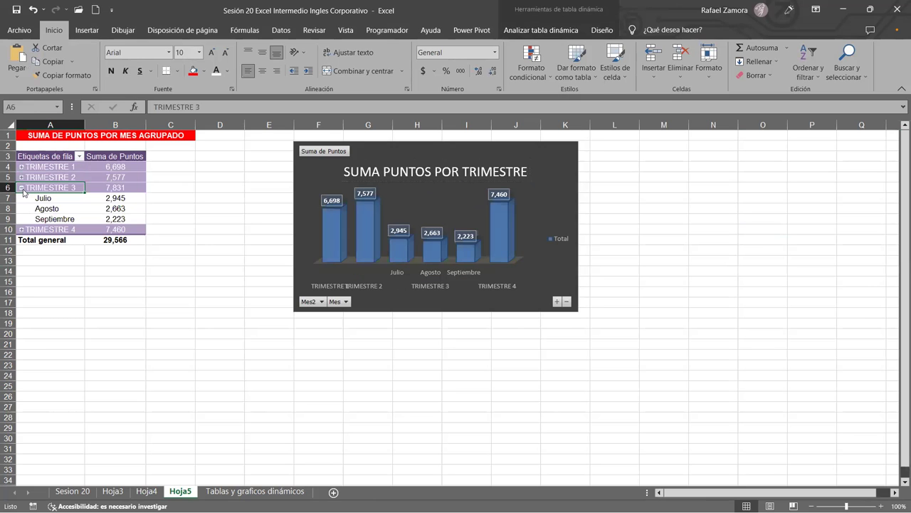
click(22, 188)
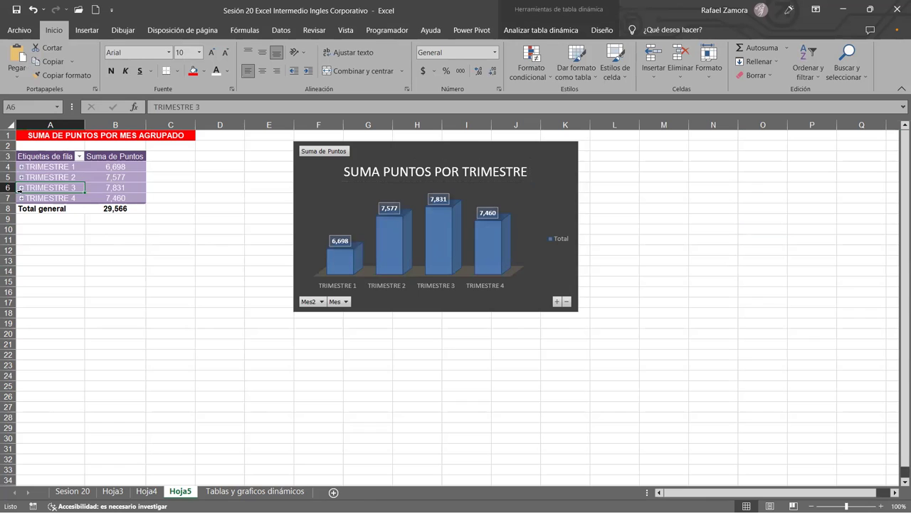
click(22, 197)
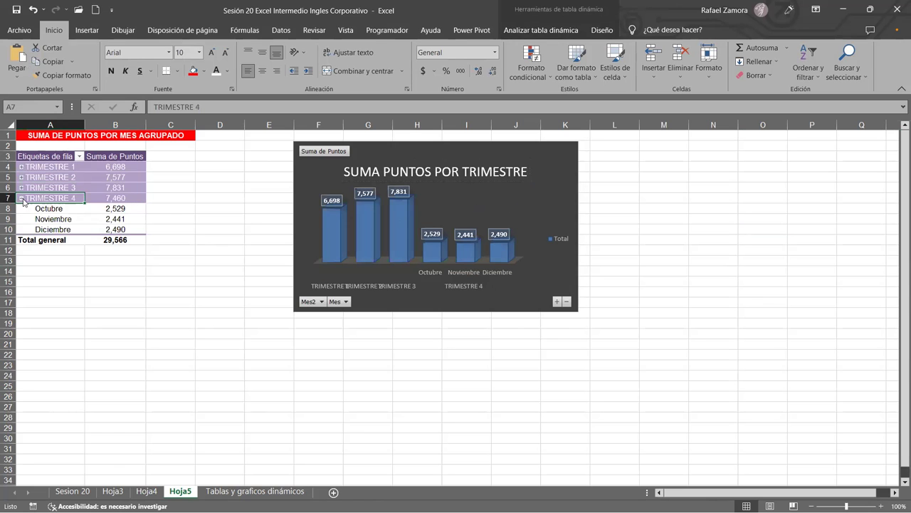
click(22, 199)
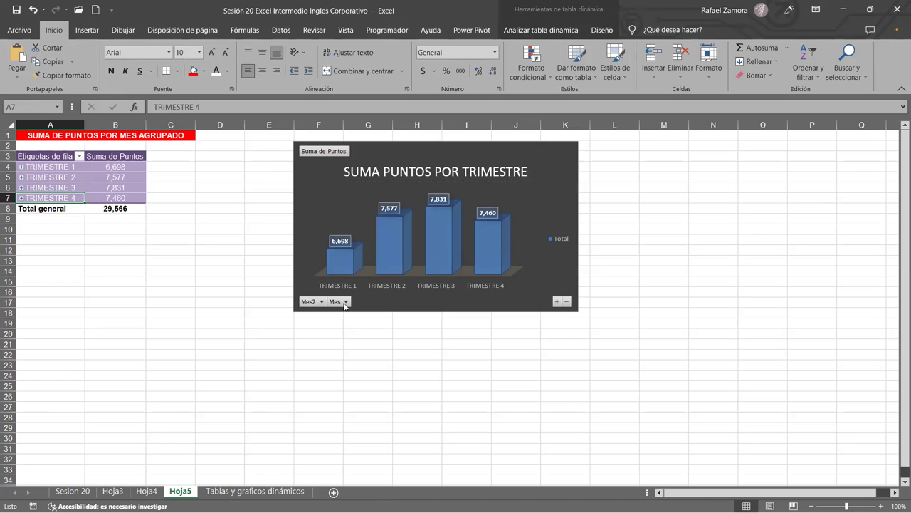
Leave TRIMESTRE 2 expanded and switch to the Tablas y graficos dinámicos sheet
click(22, 176)
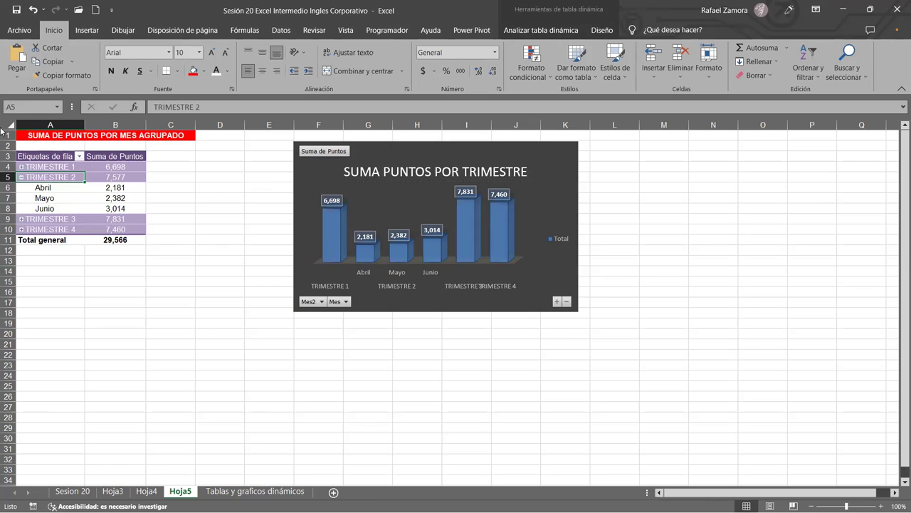
click(161, 312)
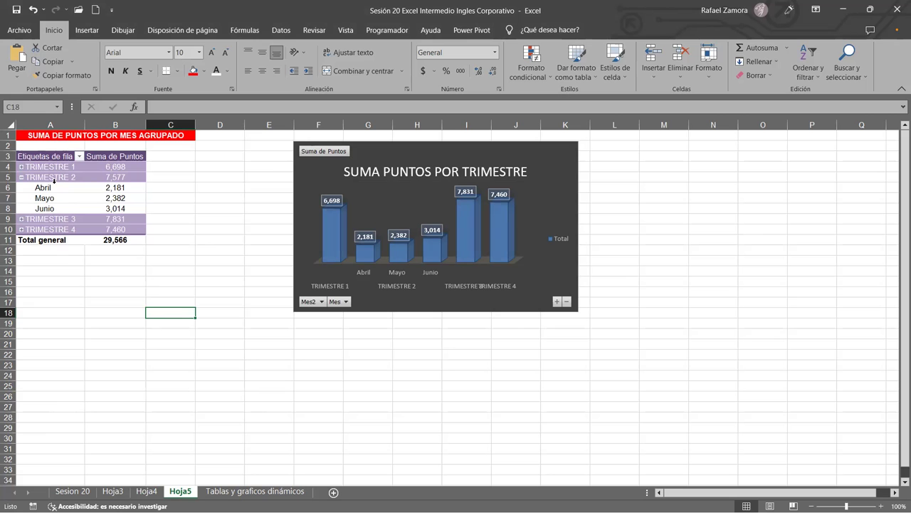
click(247, 378)
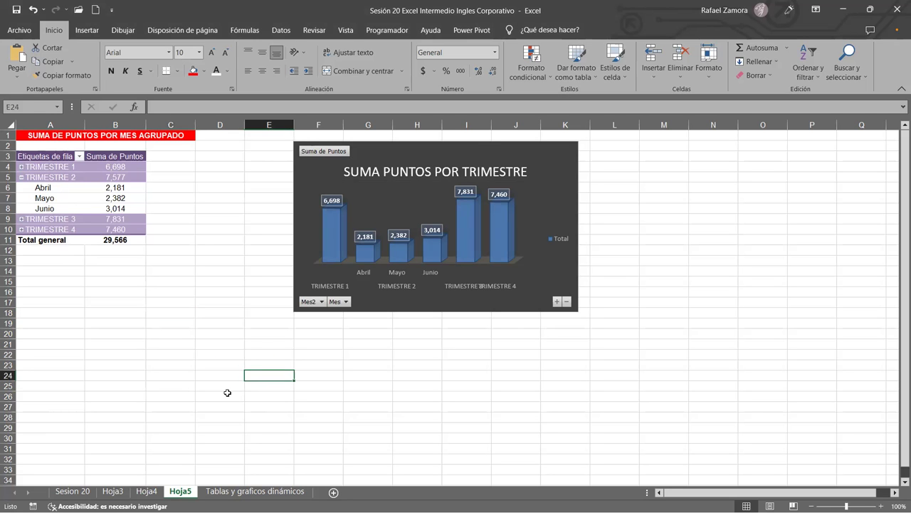
click(232, 492)
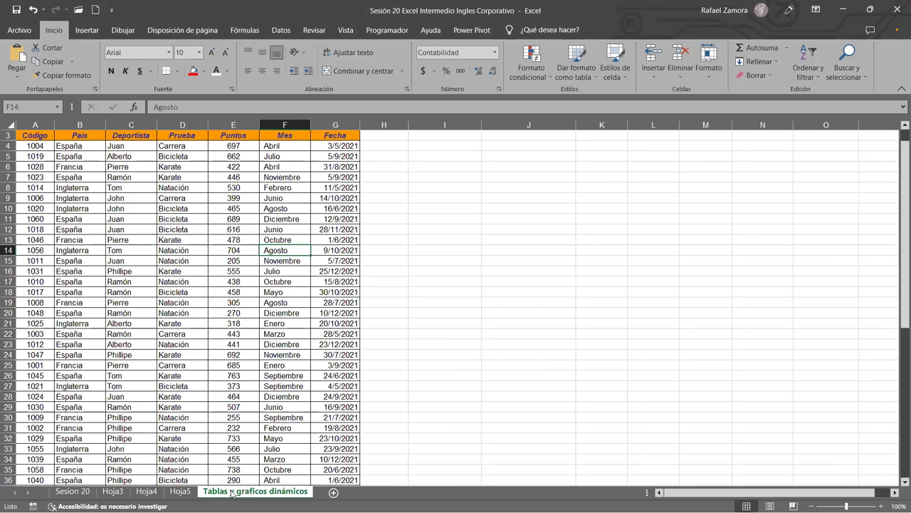
Create a new pivot table from the data on a new sheet
click(188, 198)
click(167, 242)
click(98, 34)
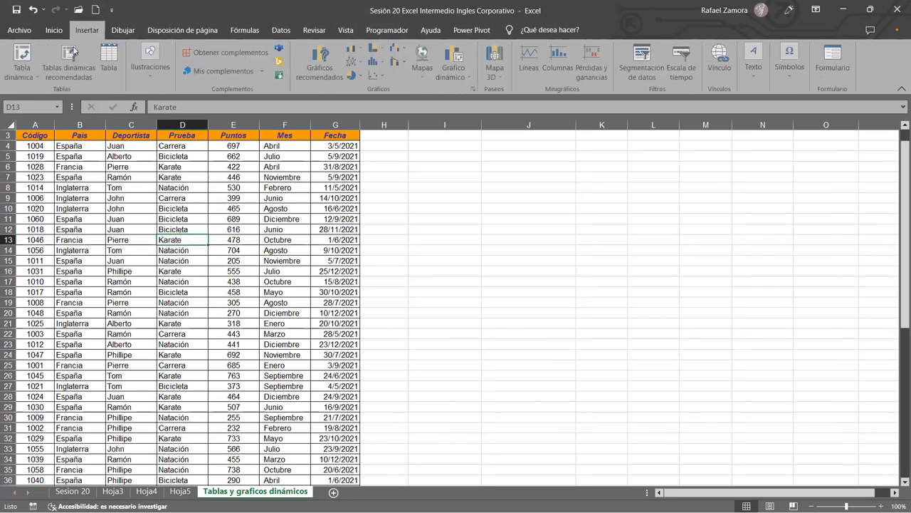
click(22, 56)
click(541, 312)
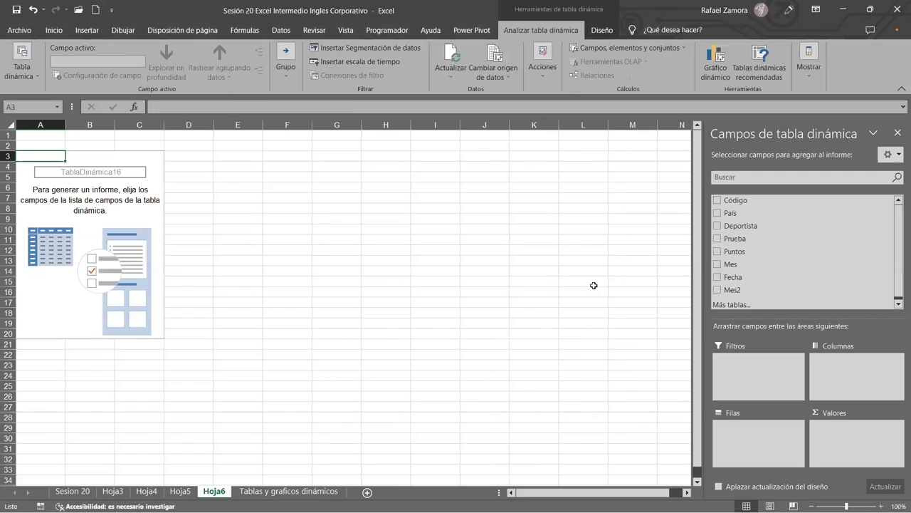
Put Código in the rows and sum Puntos in the values
drag(760, 202, 776, 459)
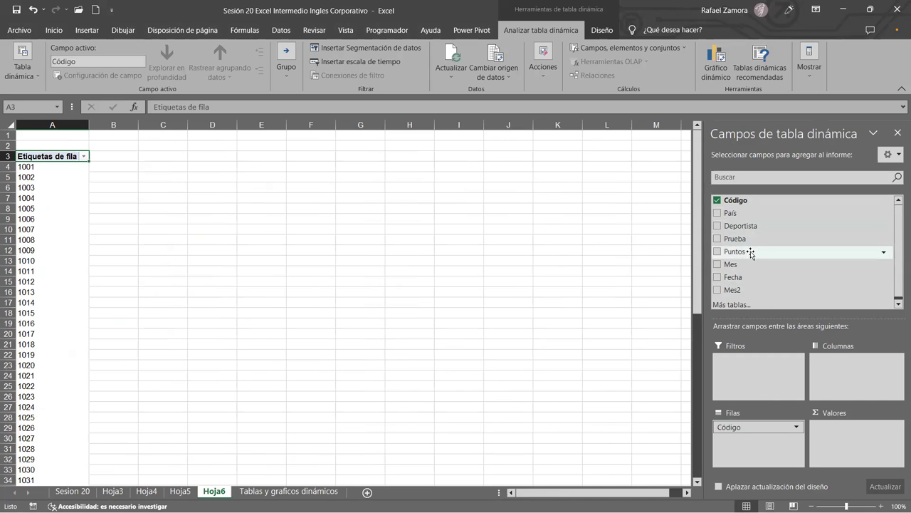
drag(751, 252, 861, 449)
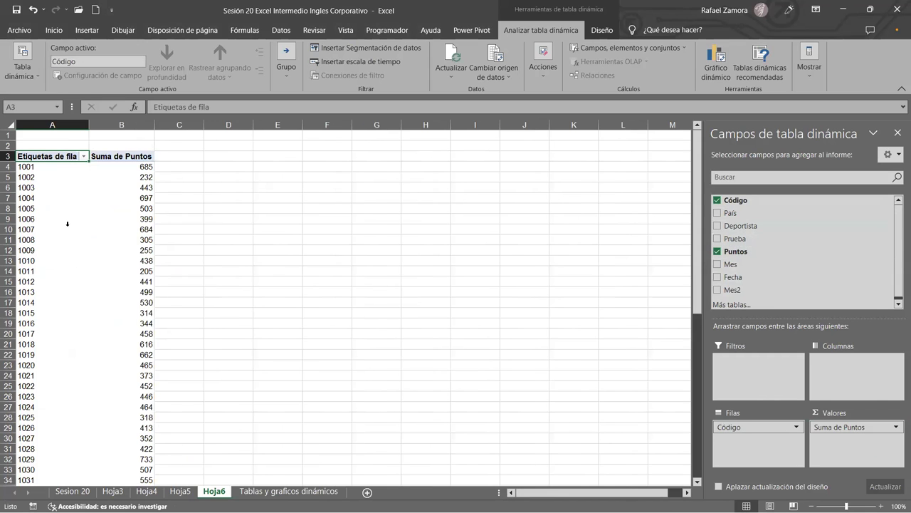
scroll(122, 283, down, 4)
scroll(123, 283, down, 2)
scroll(122, 283, down, 7)
scroll(124, 284, up, 4)
scroll(126, 284, up, 5)
scroll(125, 284, up, 4)
Apply a dark-header medium pivot style to the table
click(121, 207)
click(602, 30)
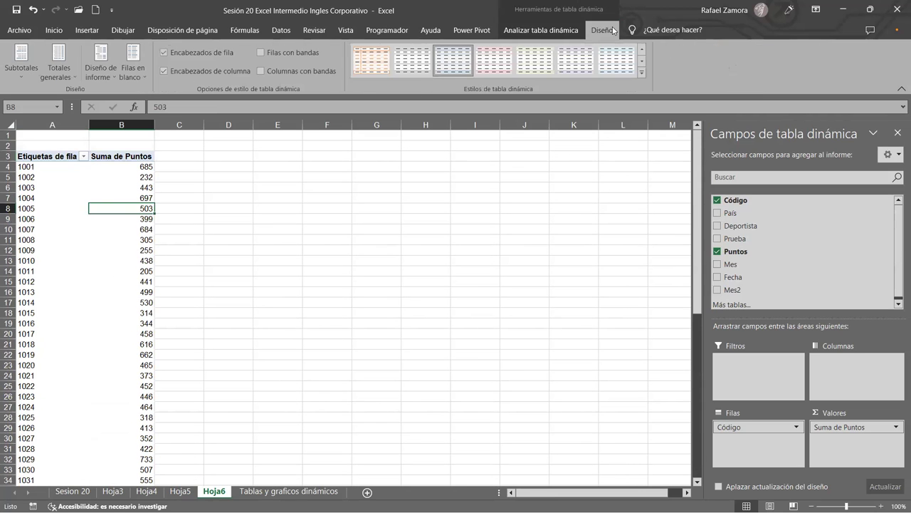
click(648, 73)
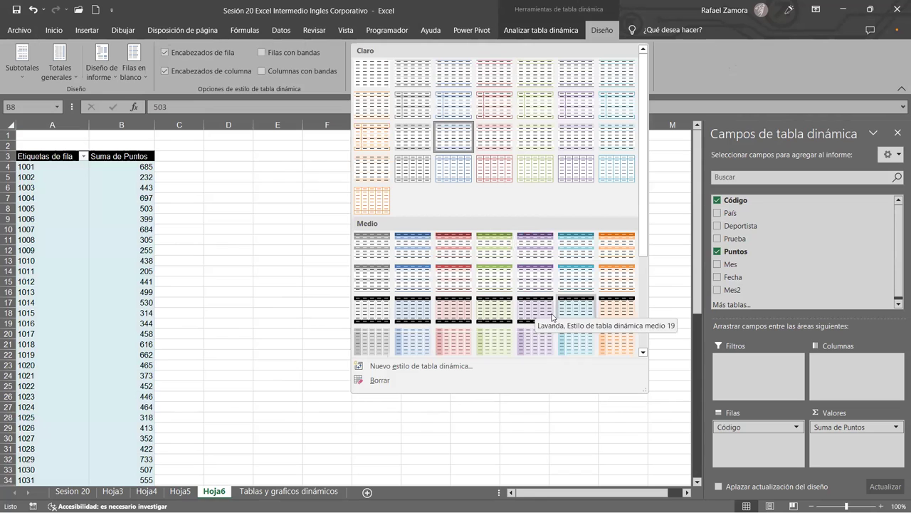
click(575, 312)
click(278, 250)
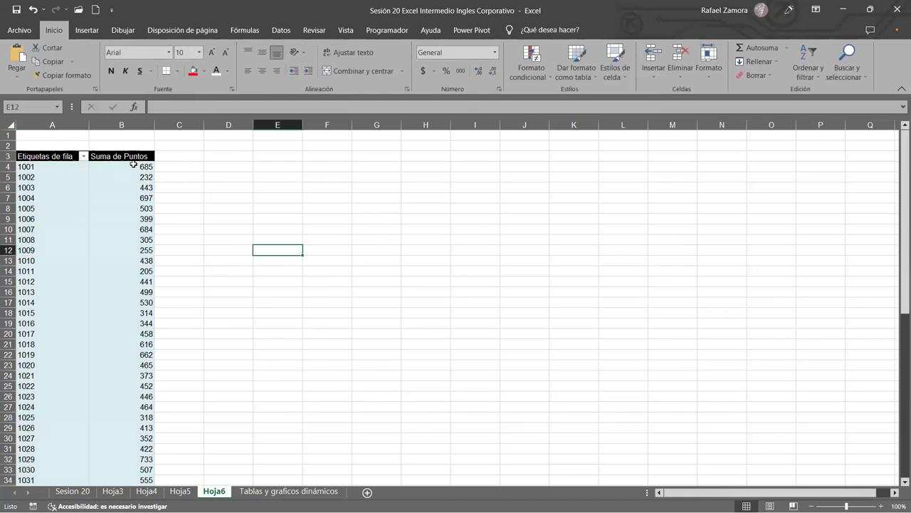
click(135, 155)
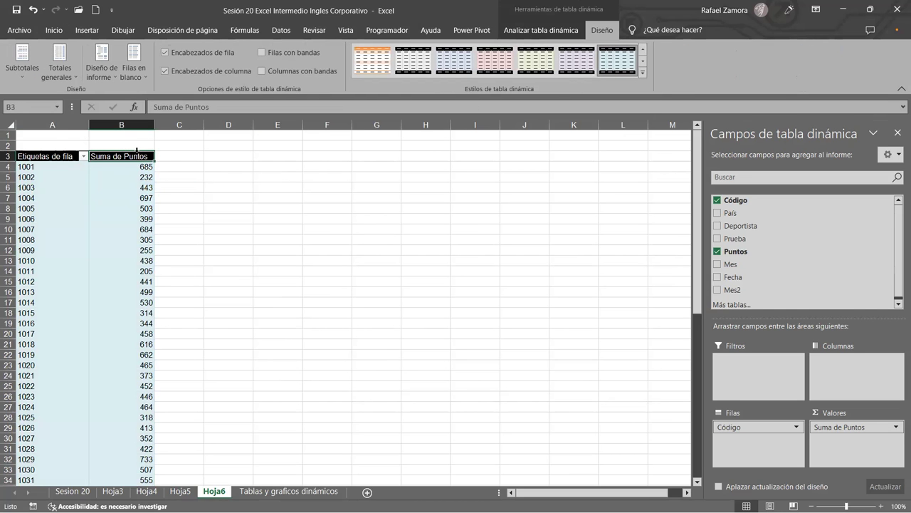
click(131, 168)
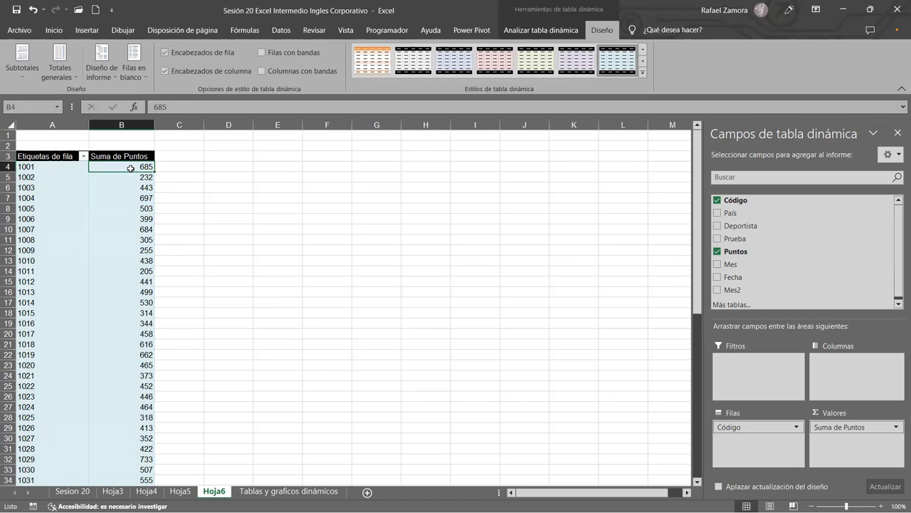
key(ctrl+shift+Down)
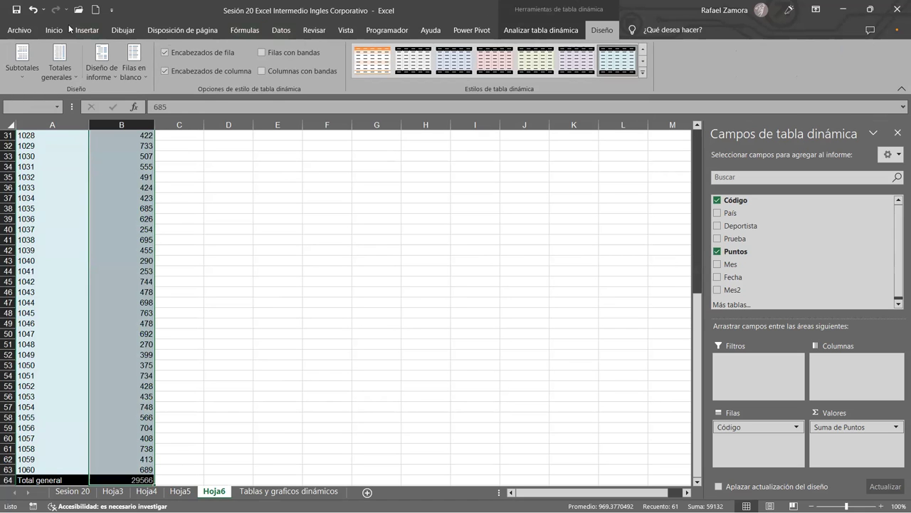
scroll(120, 209, up, 3)
scroll(120, 209, up, 7)
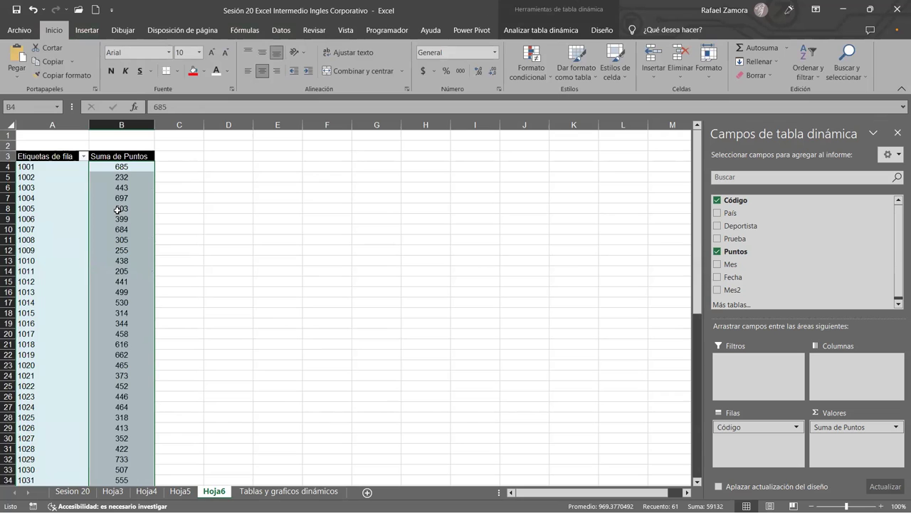
click(43, 181)
scroll(50, 209, down, 3)
scroll(50, 210, down, 7)
scroll(50, 209, up, 5)
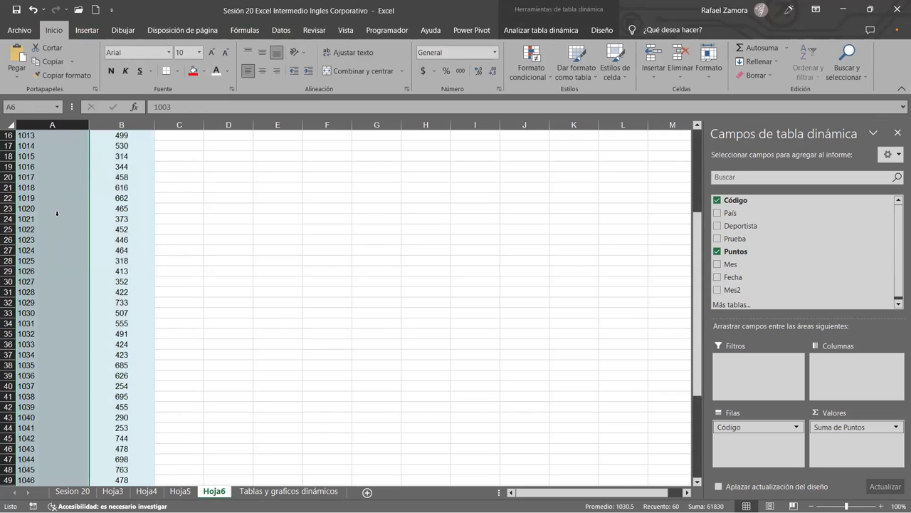
scroll(57, 212, up, 5)
key(shift+Return)
click(53, 171)
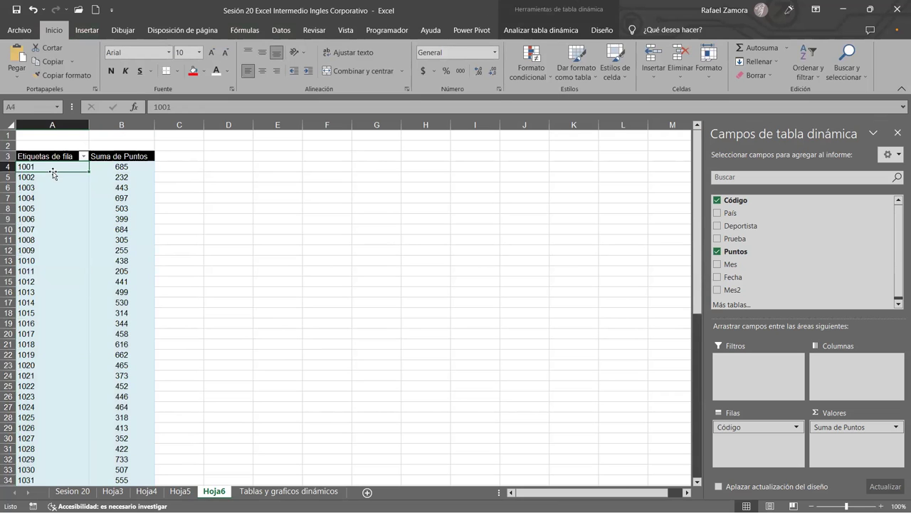
scroll(67, 206, down, 10)
scroll(74, 218, down, 4)
scroll(75, 218, up, 1)
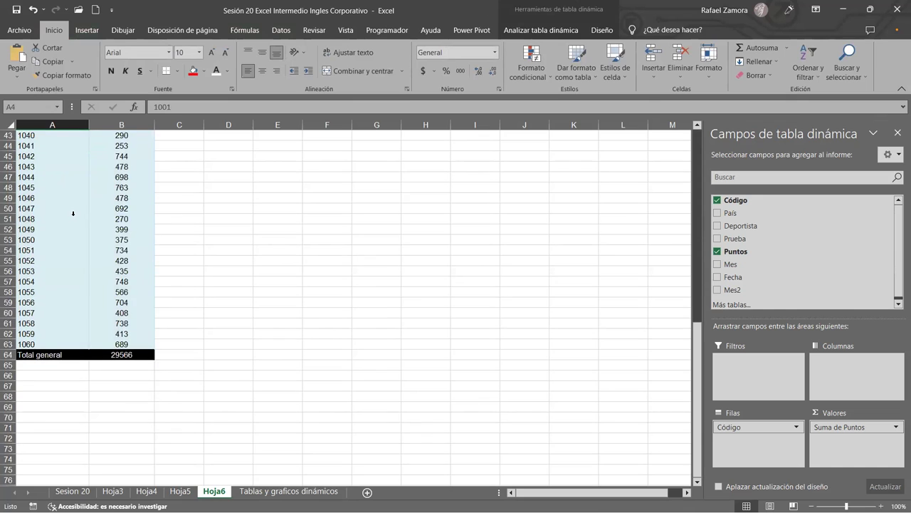
scroll(73, 216, up, 7)
scroll(72, 215, up, 6)
scroll(71, 214, up, 1)
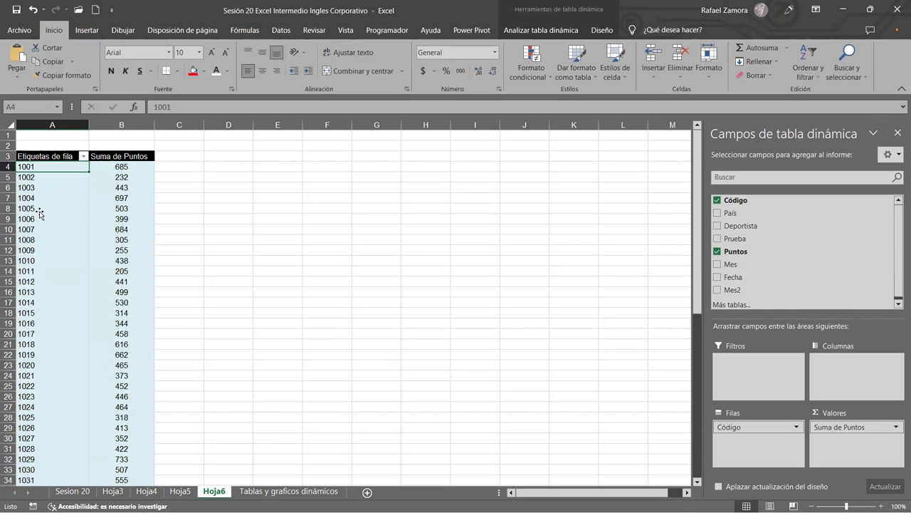
click(39, 210)
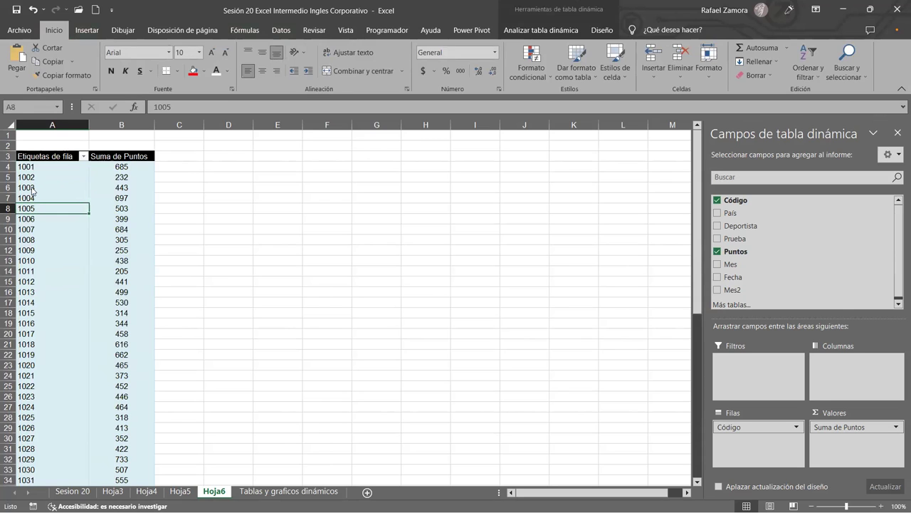
Group the Código labels from 1001 to 1060 in ranges of 10
right_click(32, 191)
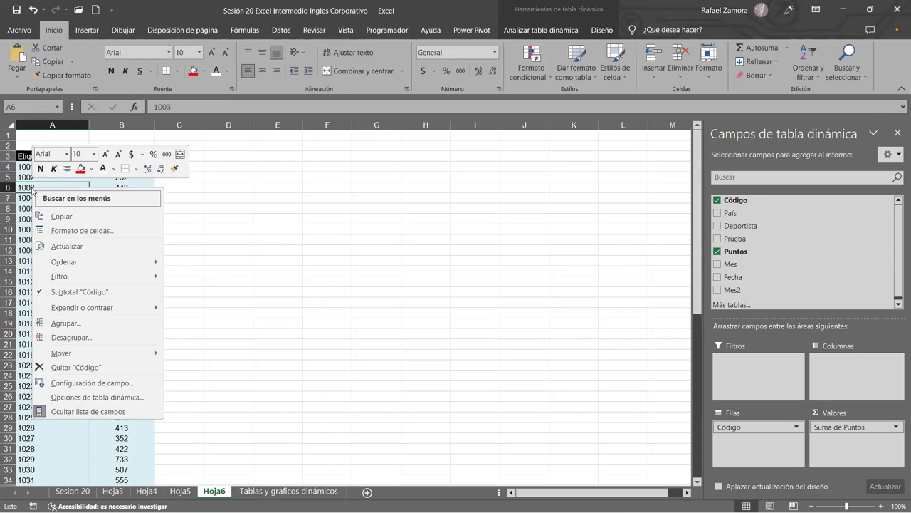
click(111, 322)
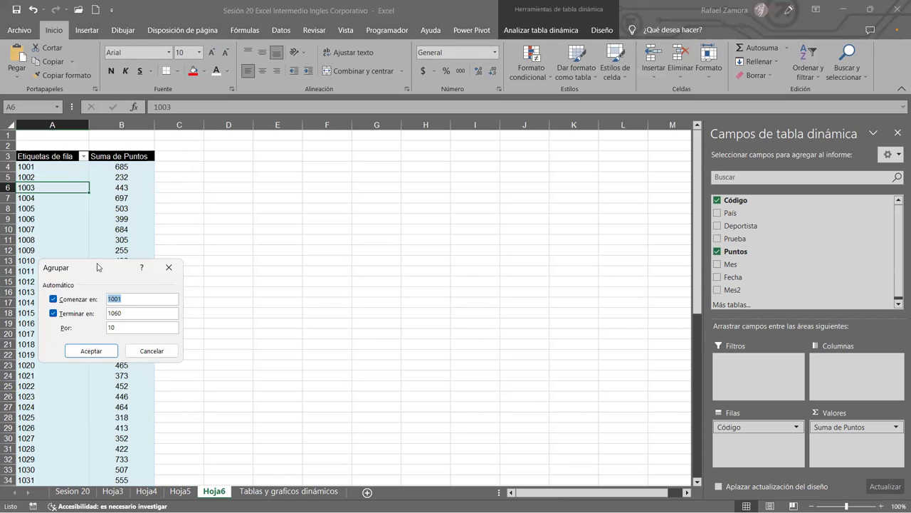
drag(98, 267, 217, 160)
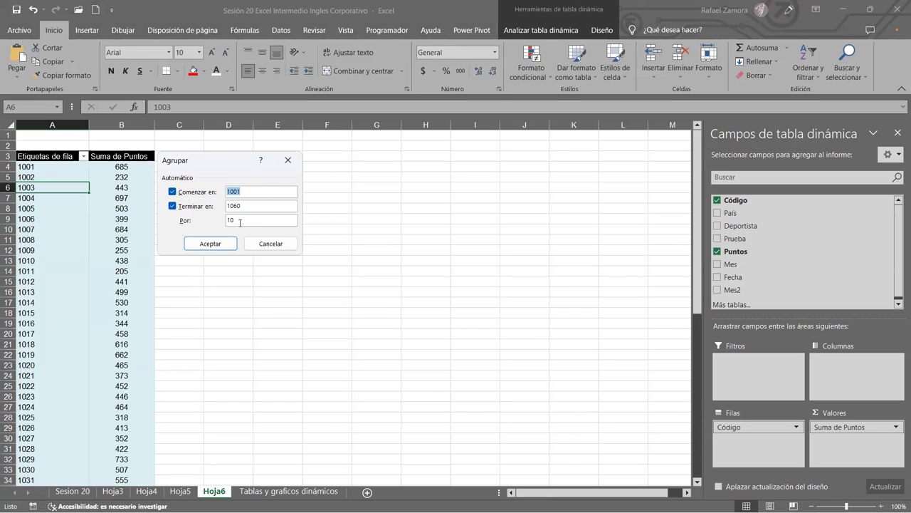
click(240, 222)
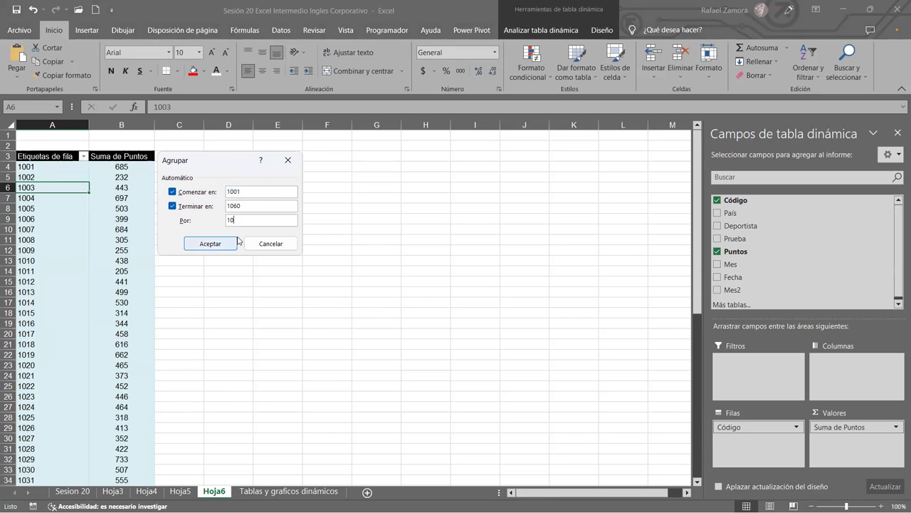
click(219, 245)
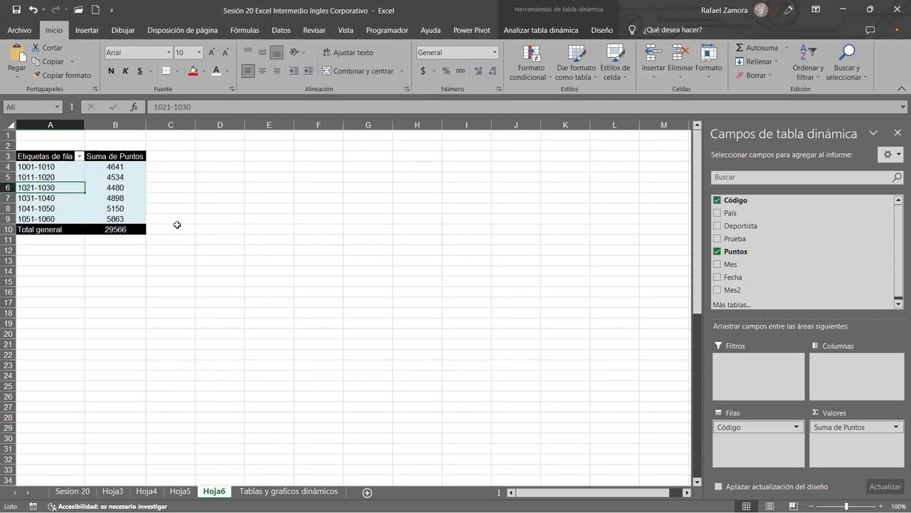
Insert a 3D pie pivot chart of point totals per Código range
click(114, 208)
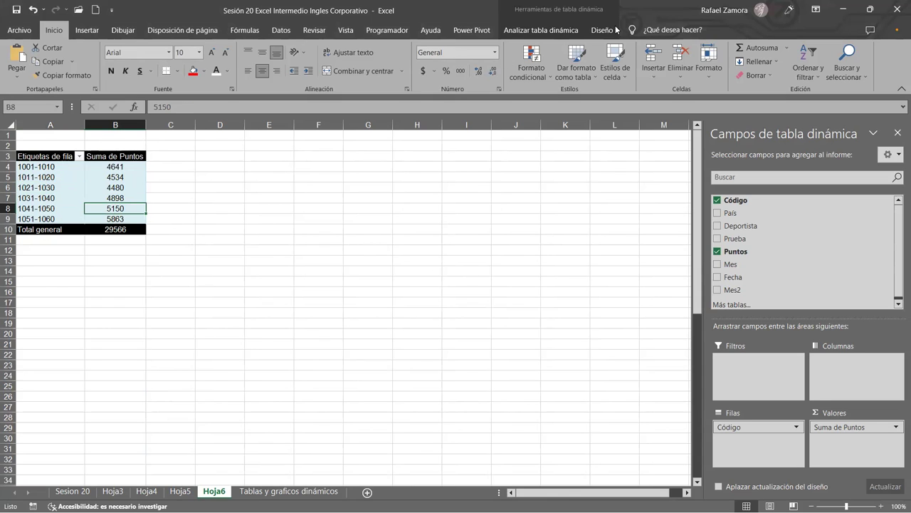
click(554, 29)
click(721, 50)
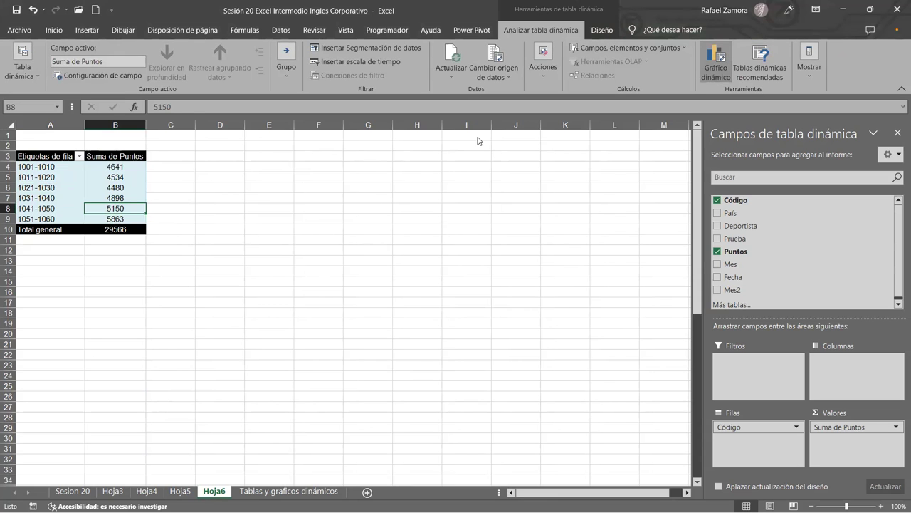
click(479, 134)
click(506, 137)
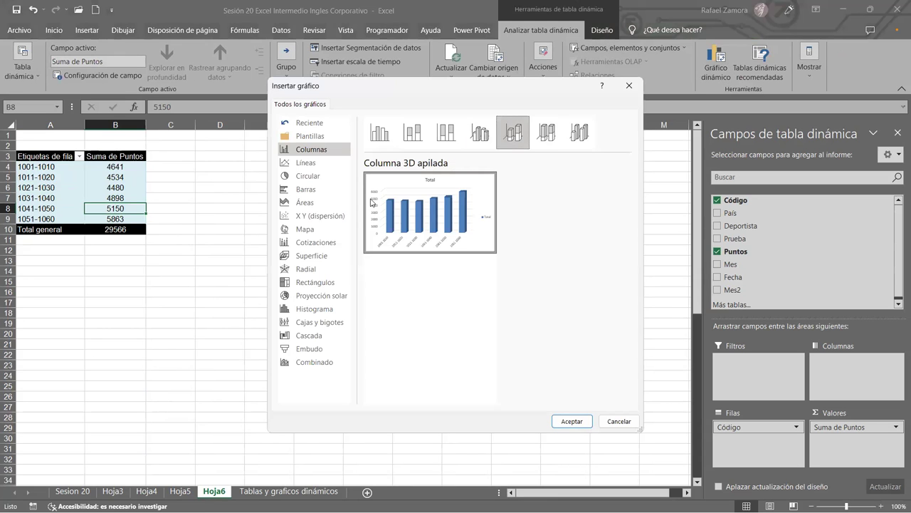
click(329, 179)
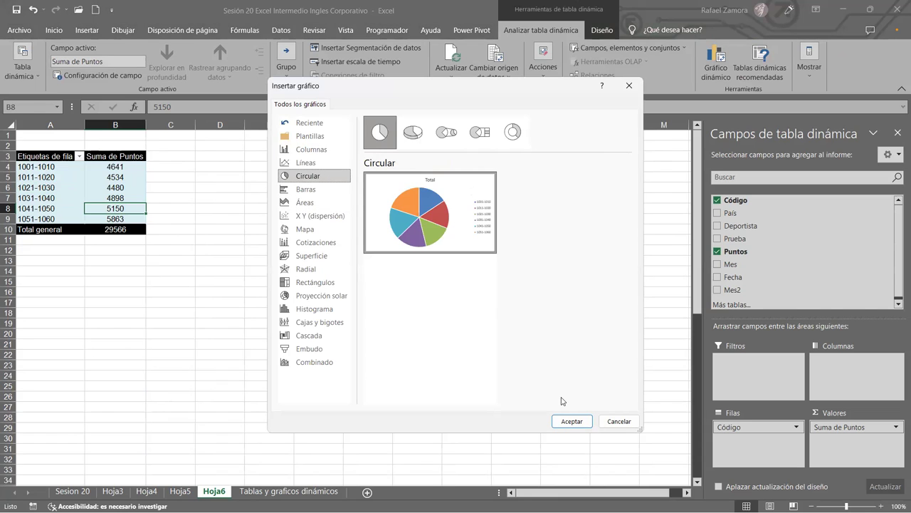
double_click(437, 227)
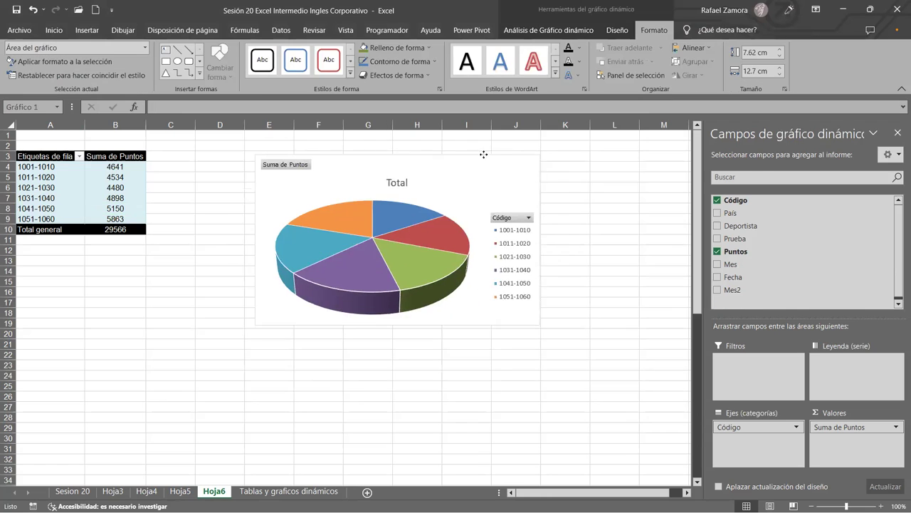
Apply the dark chart style to the pie chart and add best-fit data labels inside the slices
click(617, 30)
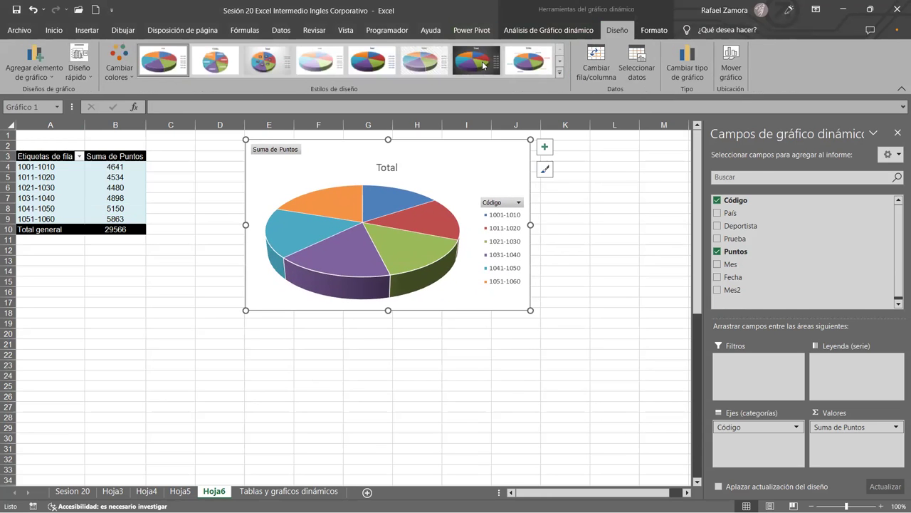
click(476, 60)
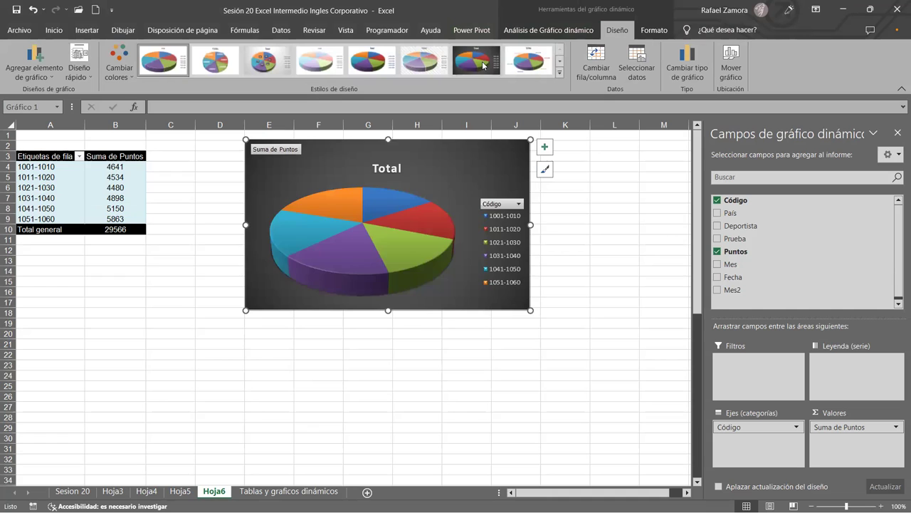
click(545, 147)
click(660, 177)
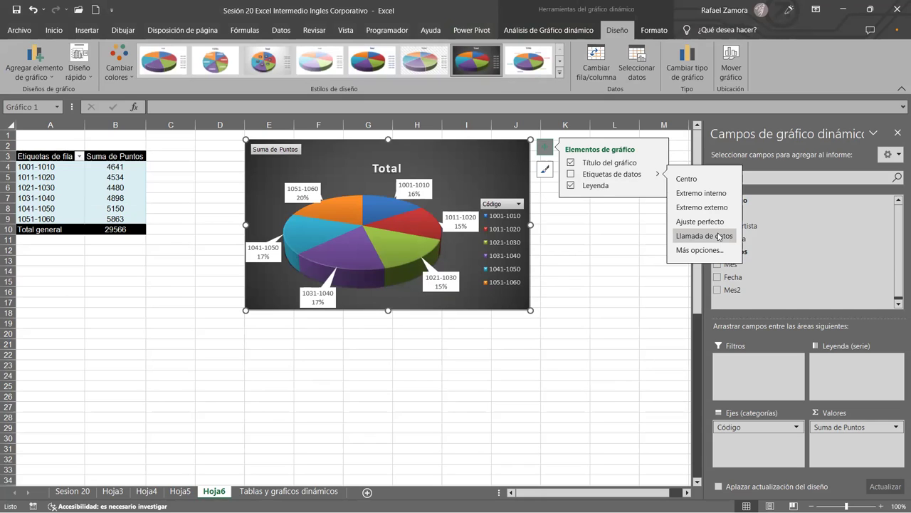
click(719, 222)
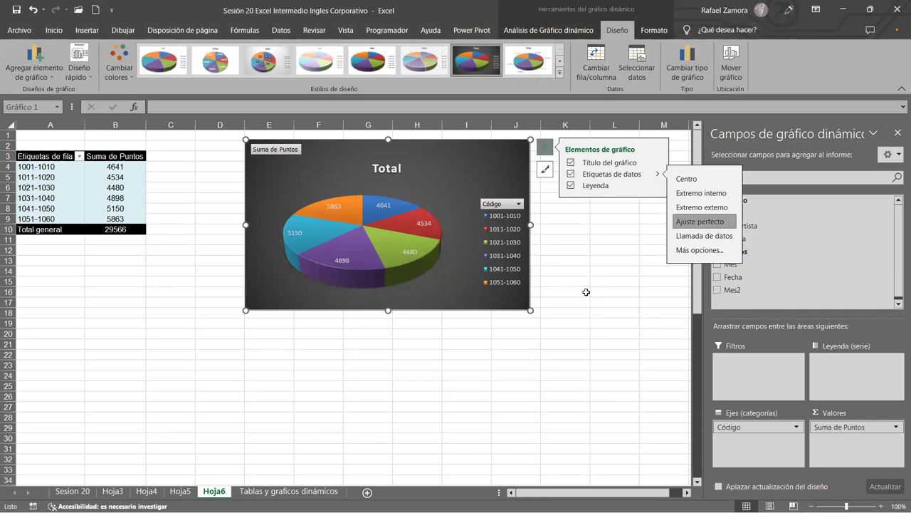
Widen column A and go back to the Tablas y graficos dinámicos data sheet
click(612, 284)
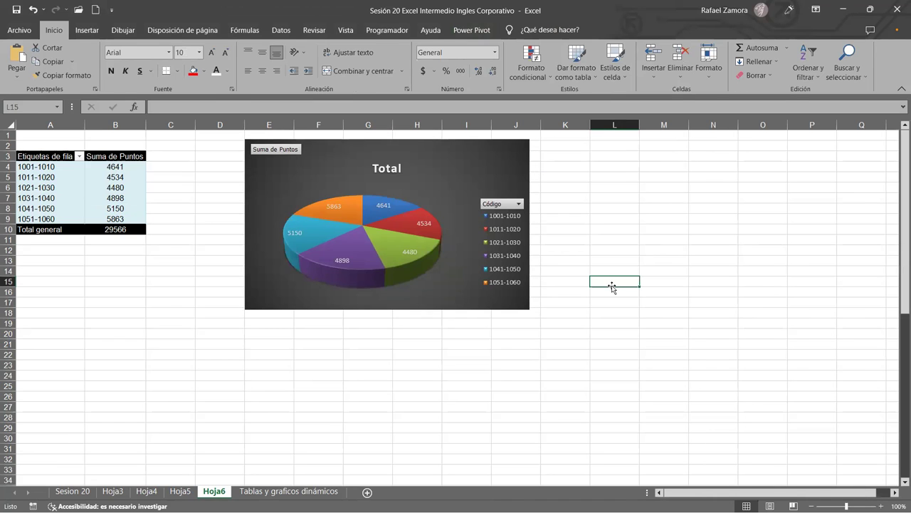
drag(86, 125, 96, 124)
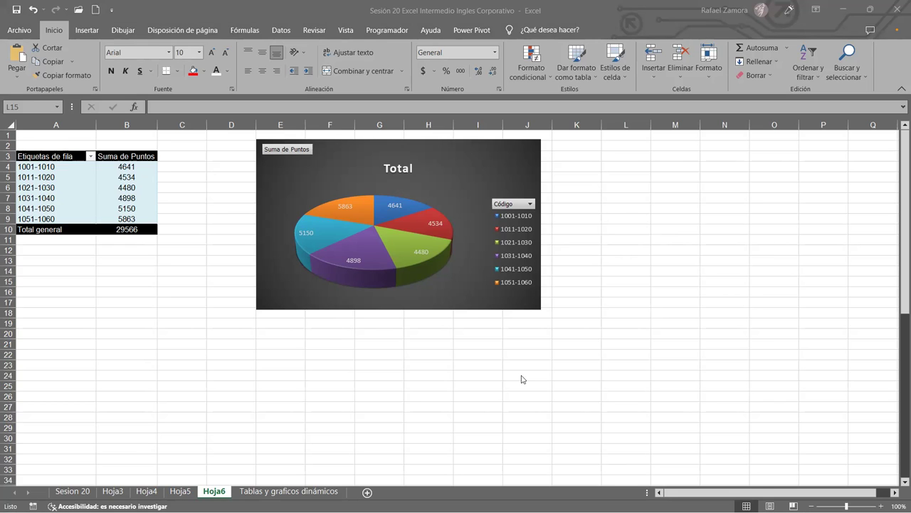
click(288, 492)
click(288, 491)
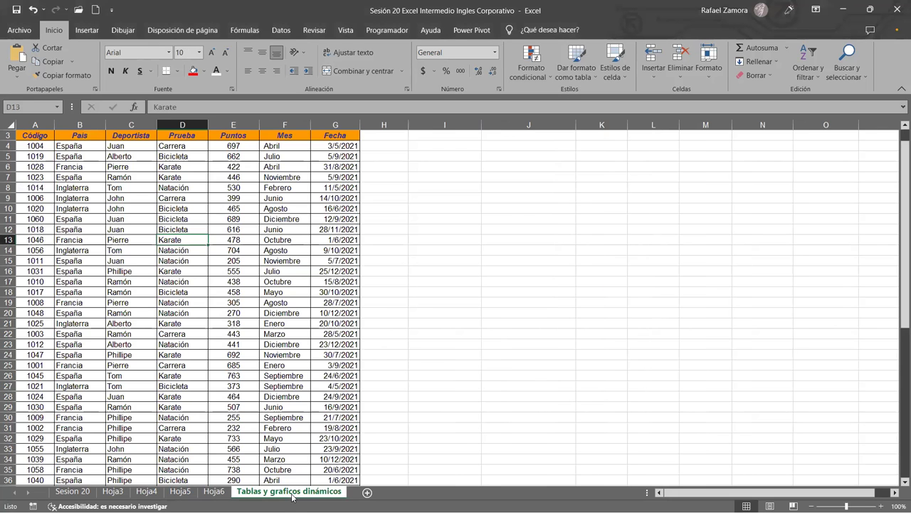
Insert a pivot table on a new sheet that sums Puntos by Fecha month, may through dic
click(87, 30)
click(23, 56)
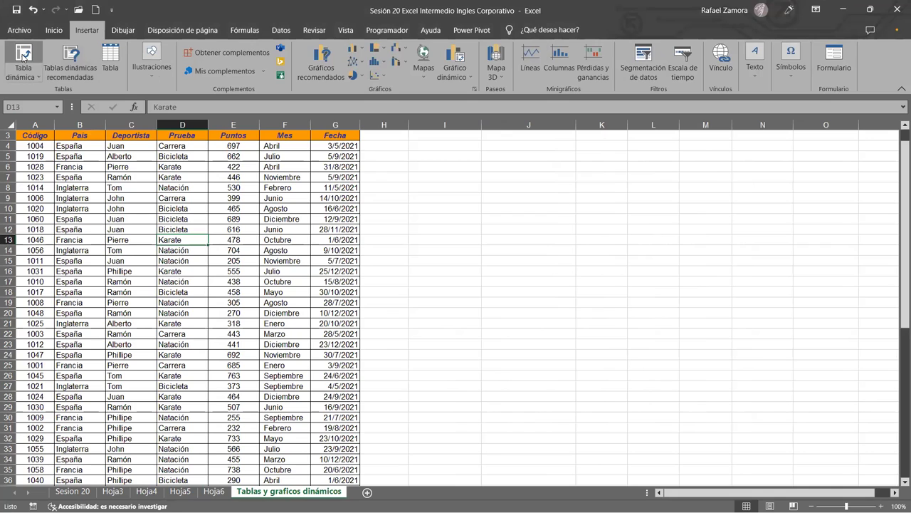
click(540, 312)
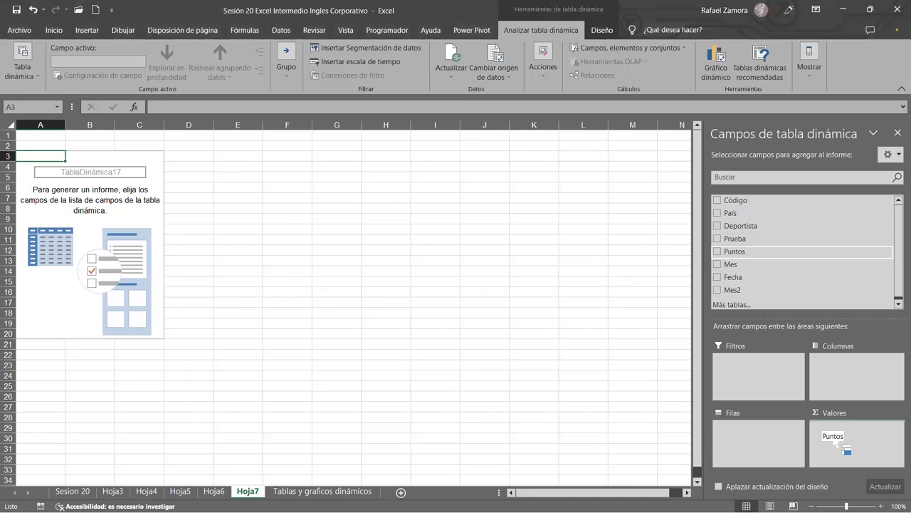
drag(749, 256, 833, 438)
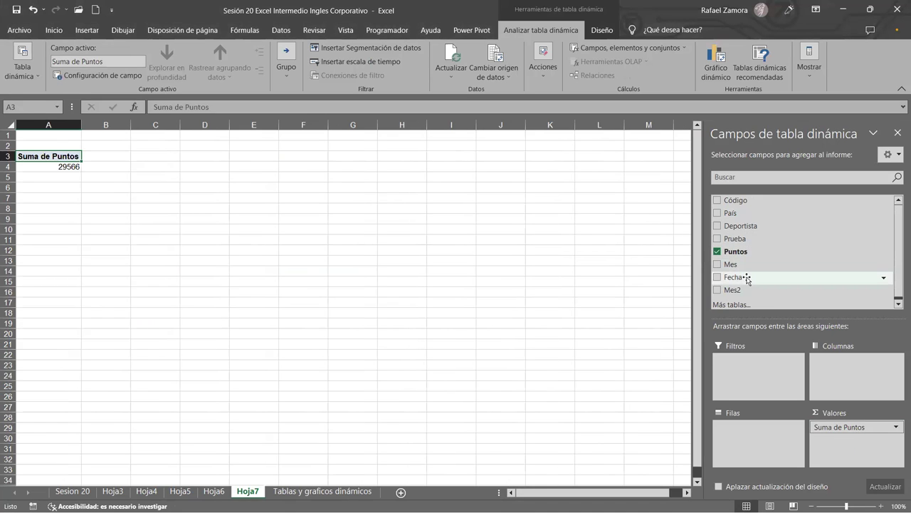
mouse_move(747, 278)
mouse_down()
mouse_move(772, 418)
mouse_move(769, 450)
mouse_up()
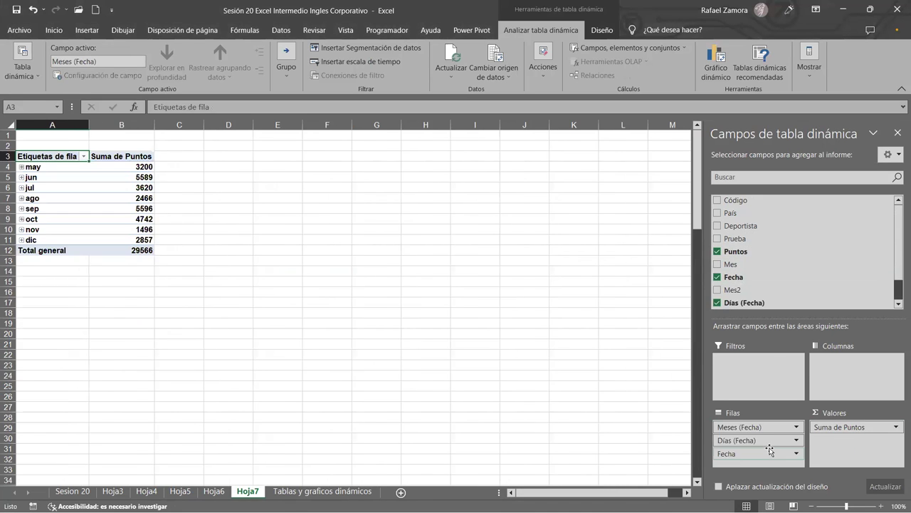
click(123, 194)
Apply the orange dark-header pivot table style to the monthly pivot
click(603, 30)
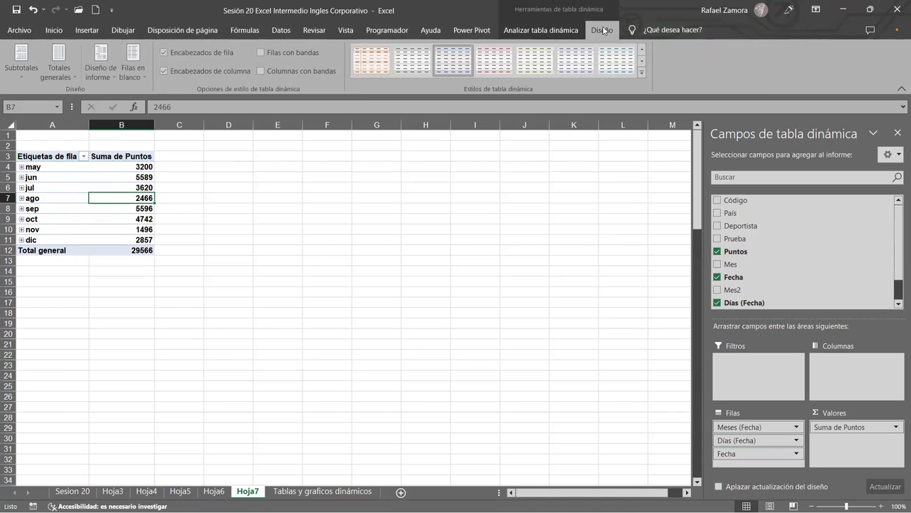
click(644, 73)
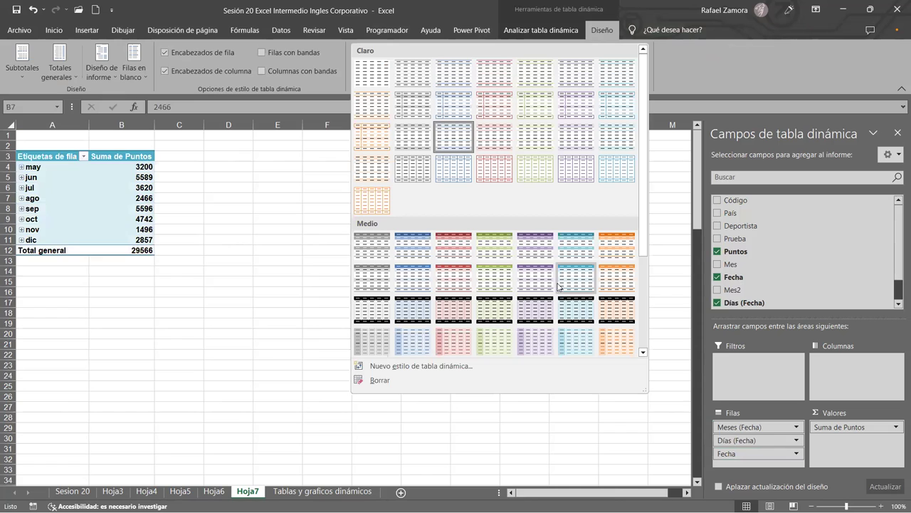
click(623, 312)
Centre the point totals in B4:B12
click(130, 168)
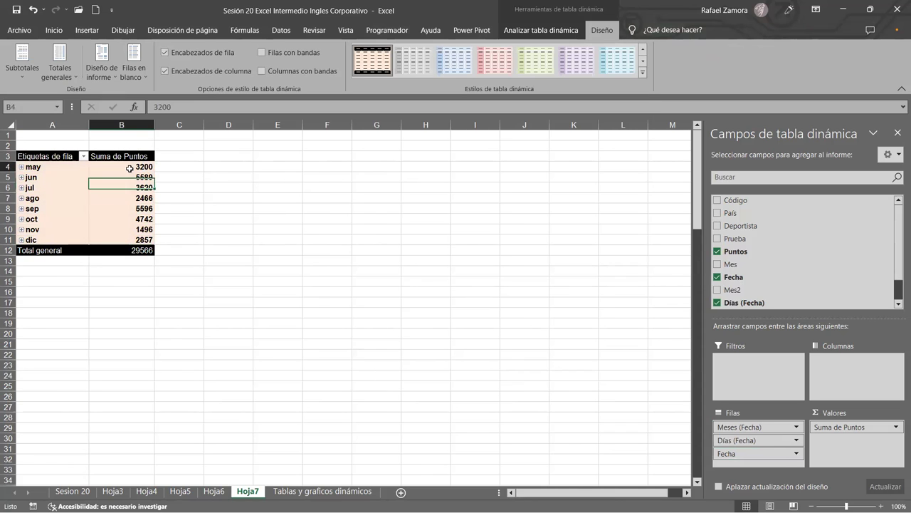
drag(129, 168, 128, 250)
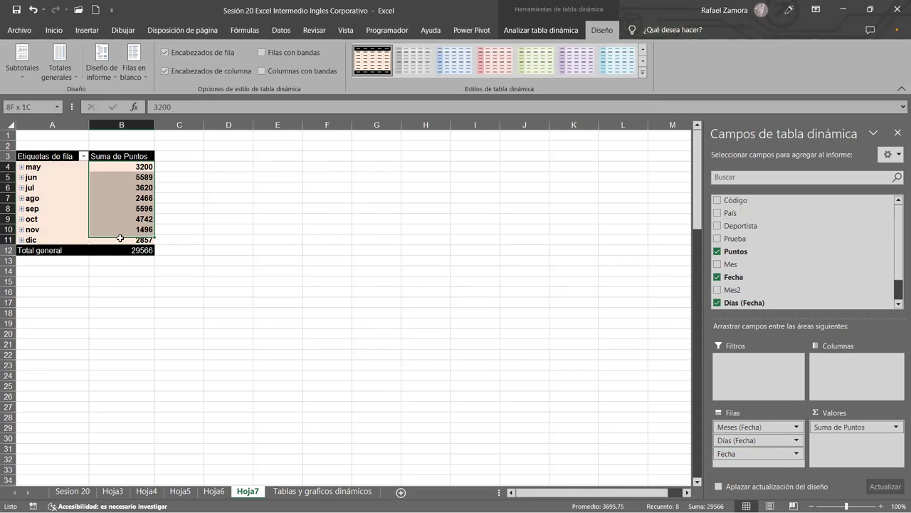
click(53, 30)
click(262, 71)
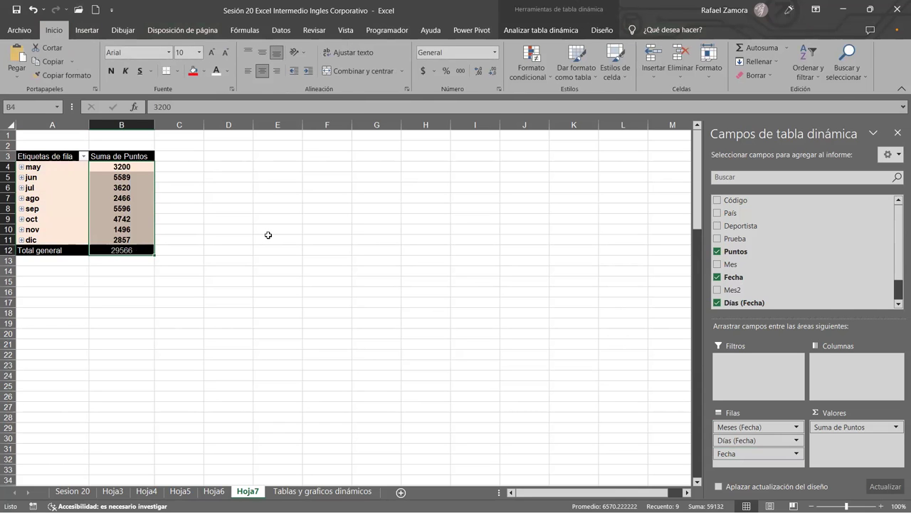
click(237, 242)
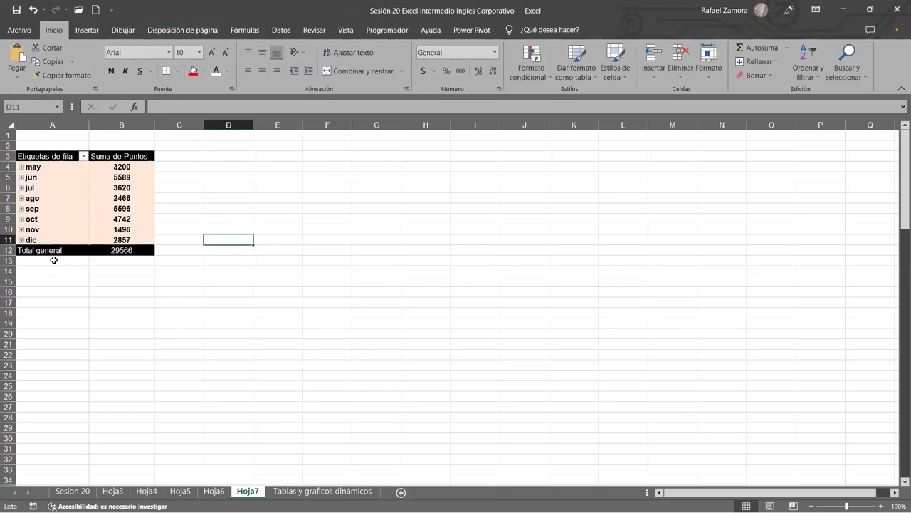
Browse the other sheets, then return to Hoja7 and select a cell in the month pivot
click(114, 218)
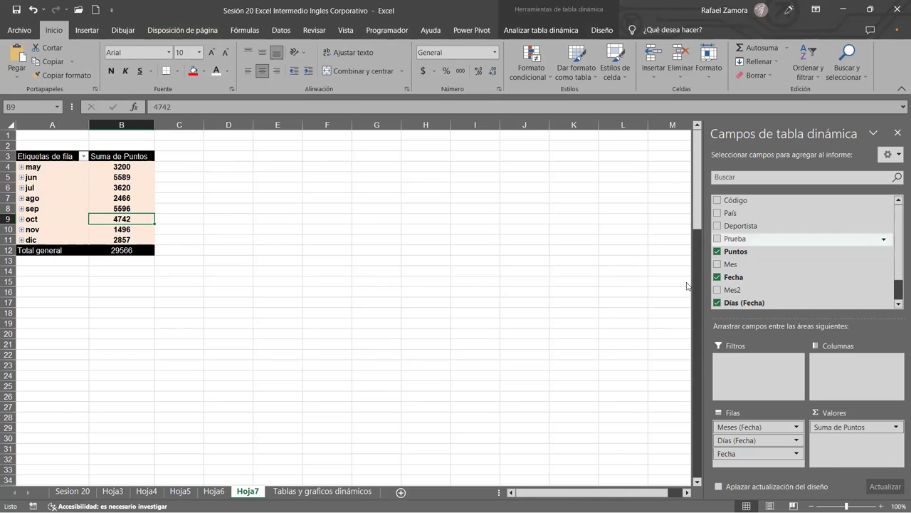
click(311, 490)
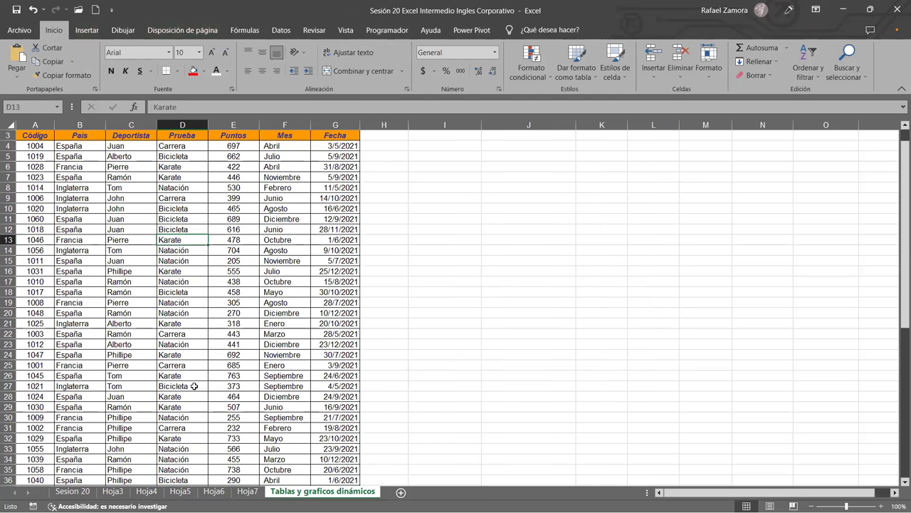
click(113, 493)
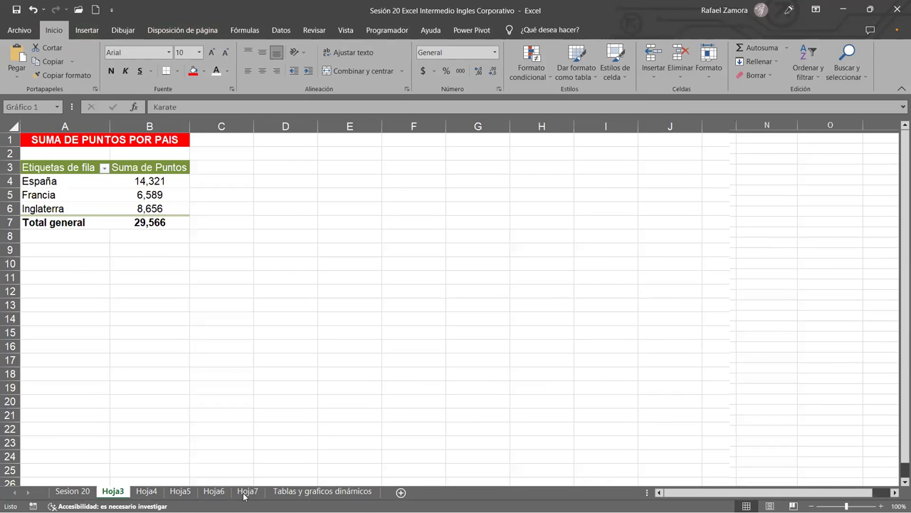
click(179, 493)
click(142, 493)
click(121, 497)
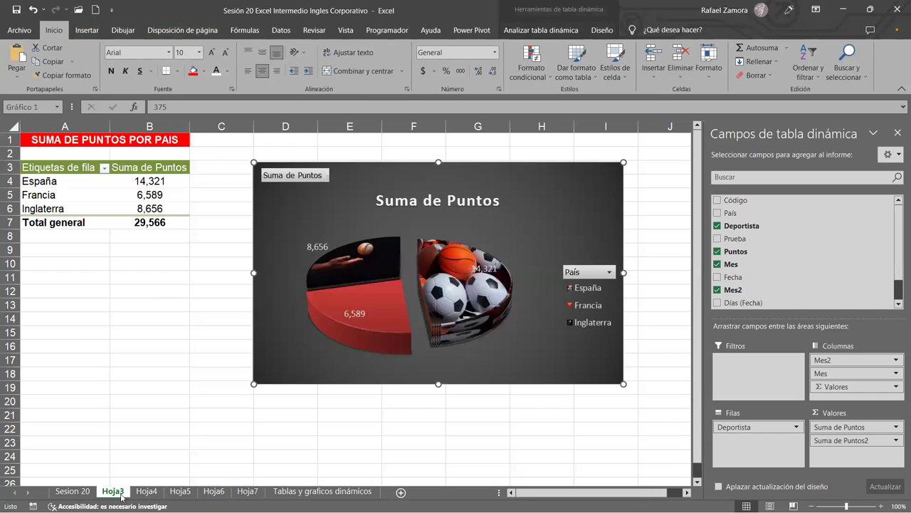
click(245, 492)
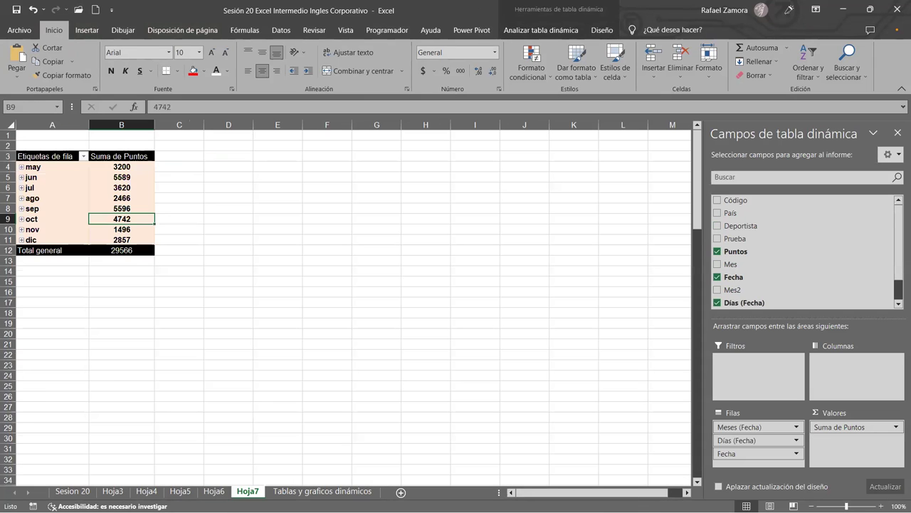
click(251, 302)
click(97, 207)
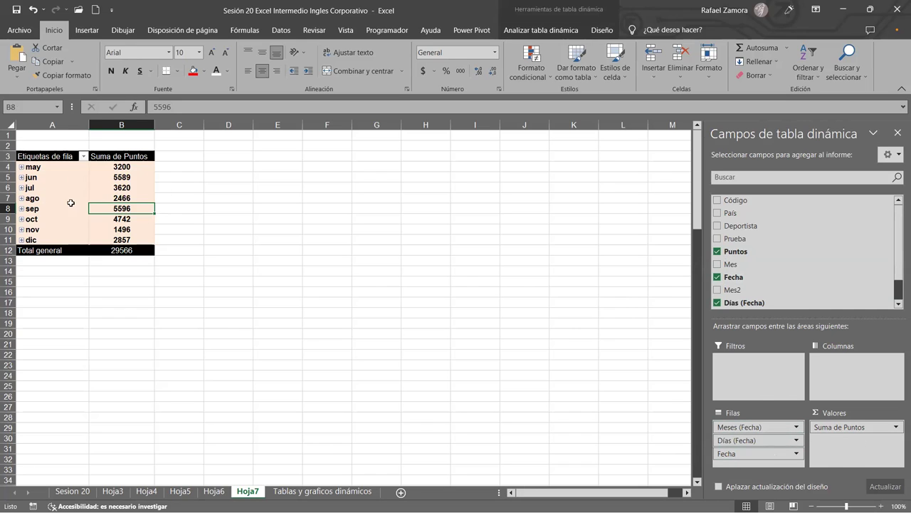
Expand and collapse the daily rows of may, jun and jul, then select the oct row
click(22, 168)
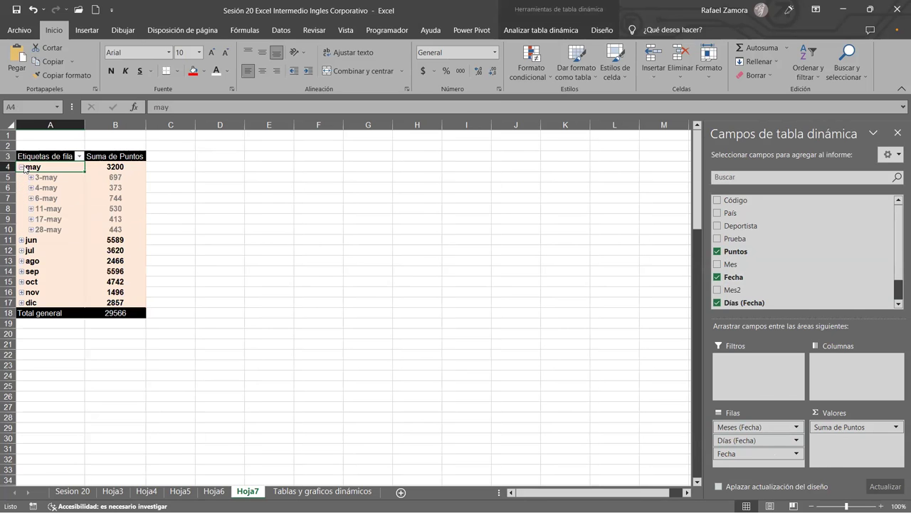
click(22, 168)
click(22, 177)
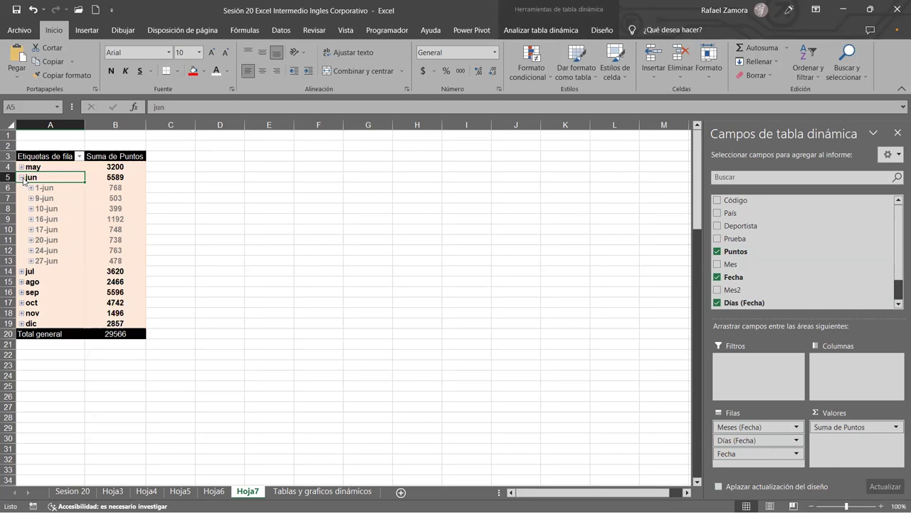
click(22, 177)
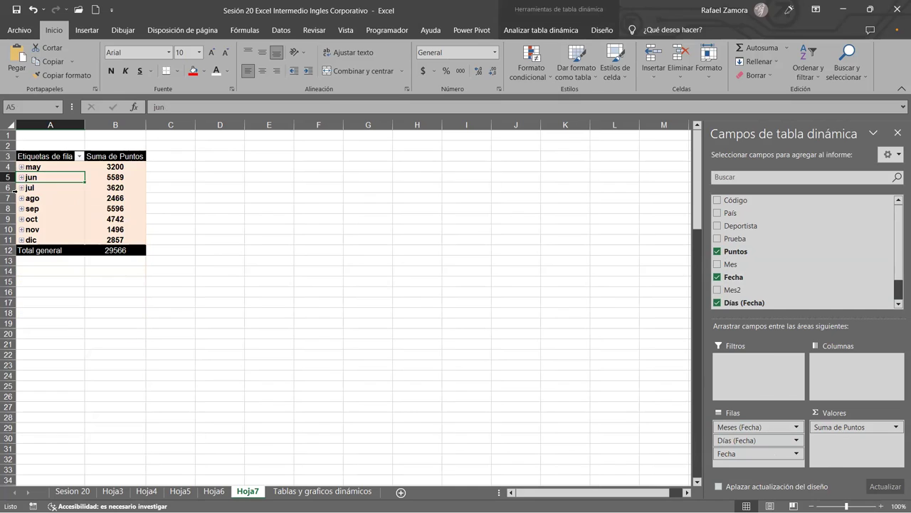
click(22, 188)
click(22, 188)
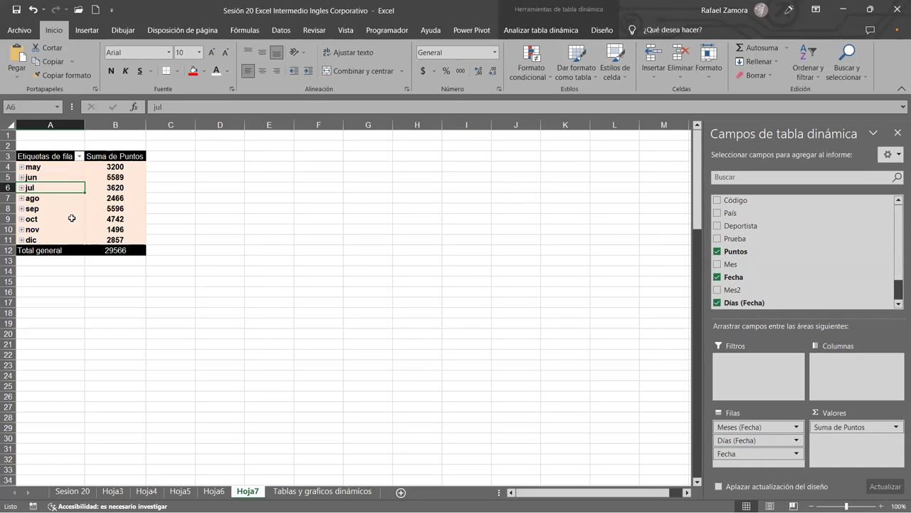
click(72, 217)
click(556, 28)
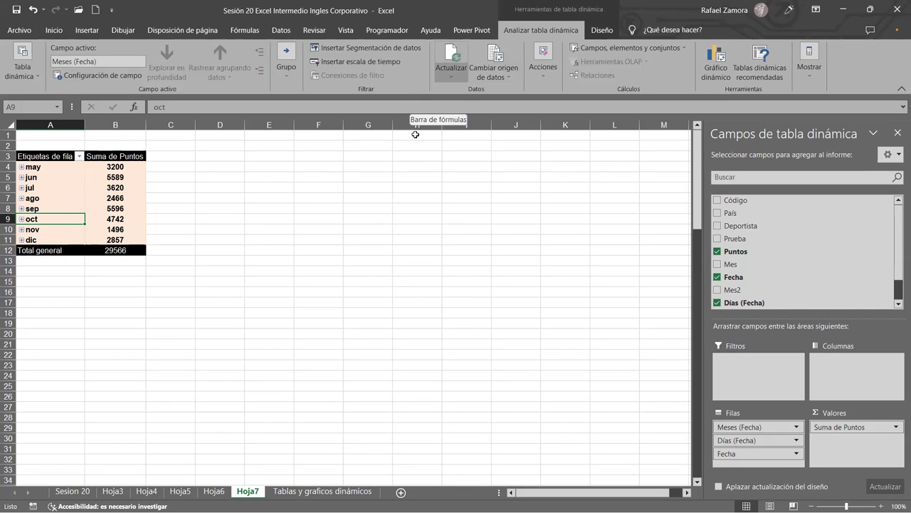
Insert a Fecha timeline and place it beside the pivot table near D2
click(390, 62)
click(439, 195)
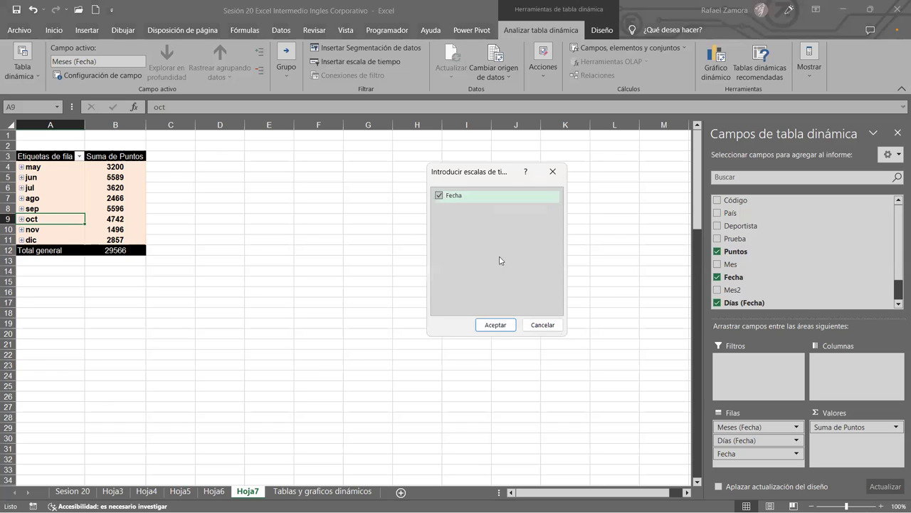
click(515, 324)
mouse_move(395, 277)
mouse_down()
mouse_move(350, 146)
mouse_move(333, 154)
mouse_up()
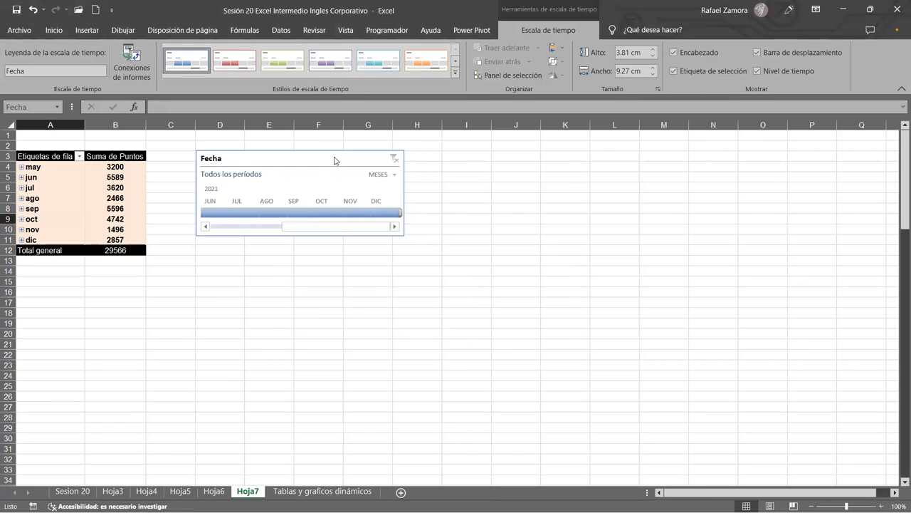
Give the timeline the dark orange timeline style
click(345, 58)
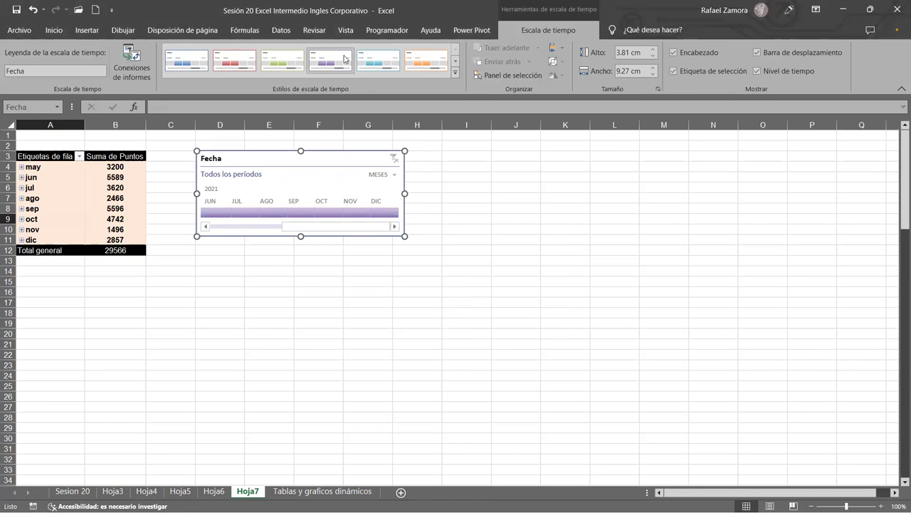
click(411, 61)
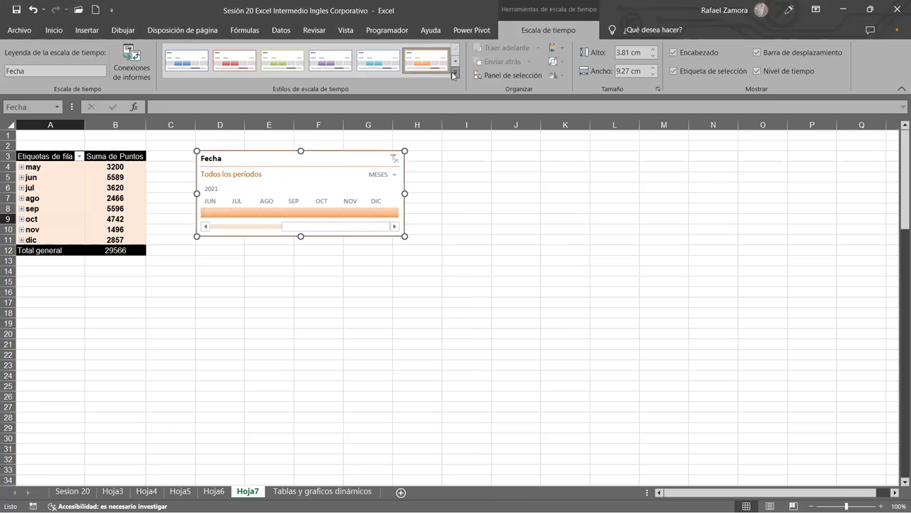
click(454, 75)
click(436, 109)
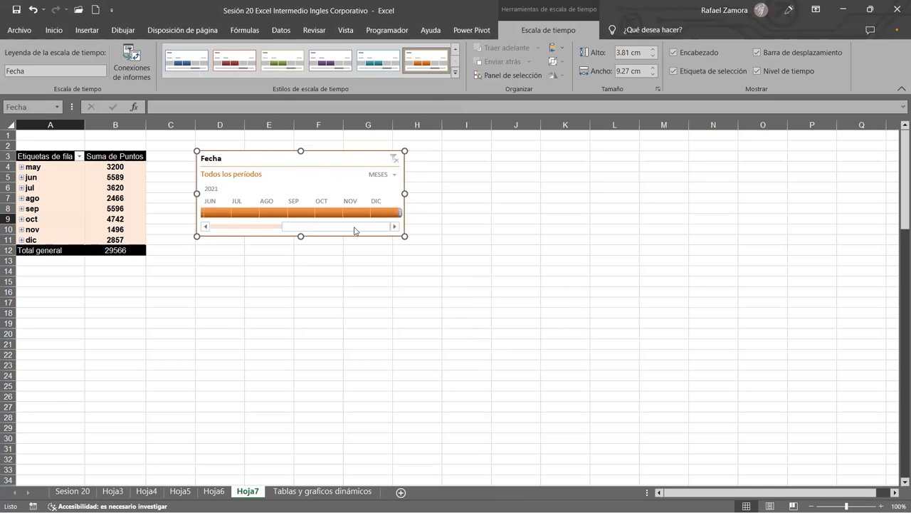
click(415, 300)
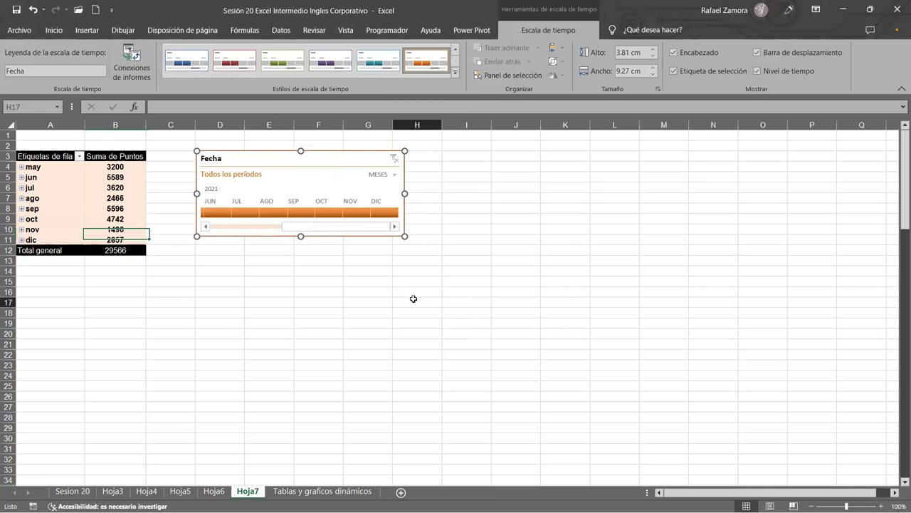
Filter the pivot by single months on the timeline, then widen the filter to jul through sep
click(249, 212)
mouse_move(260, 218)
mouse_down()
mouse_move(326, 217)
mouse_move(251, 214)
mouse_up()
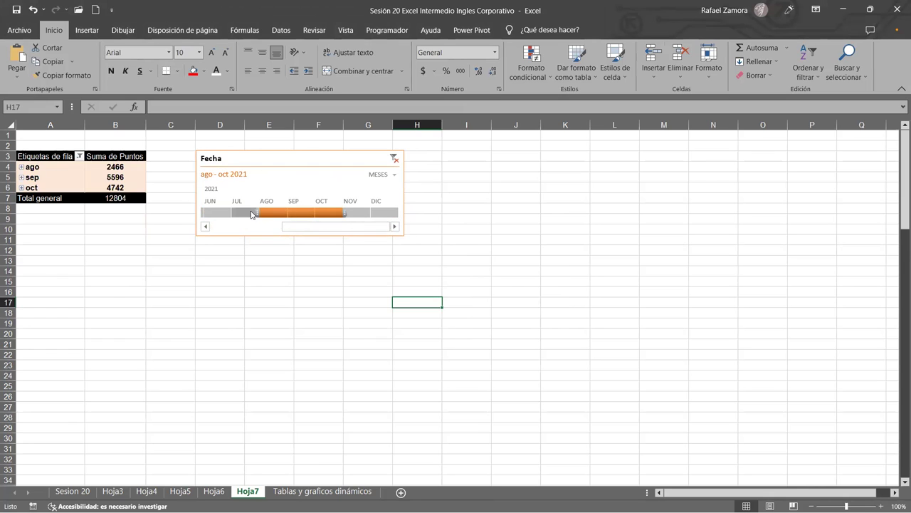
click(252, 214)
click(350, 213)
click(301, 213)
drag(269, 214, 248, 212)
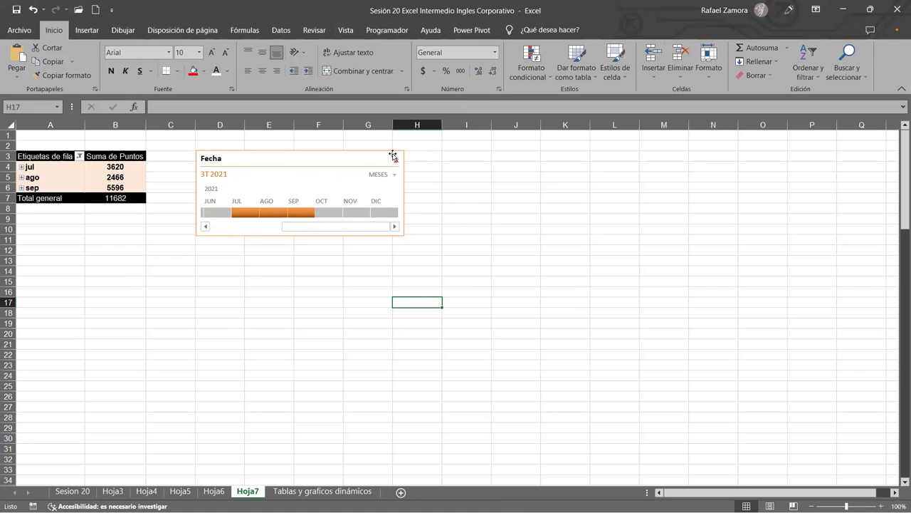
Switch the timeline level to quarters, back to months, then to days
click(392, 176)
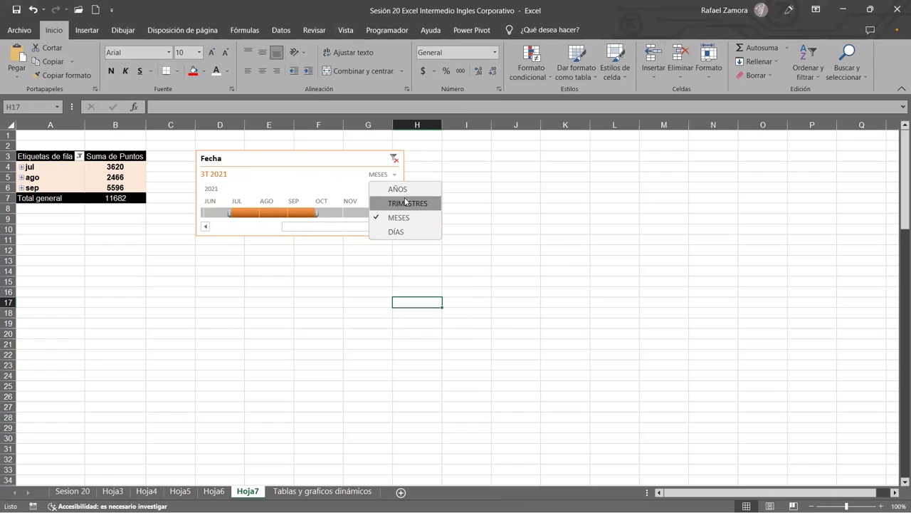
click(407, 205)
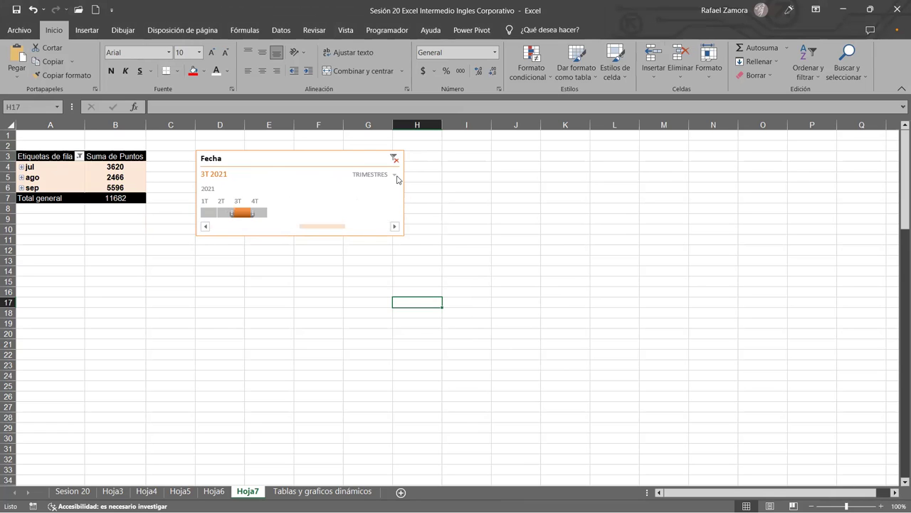
click(396, 176)
click(398, 215)
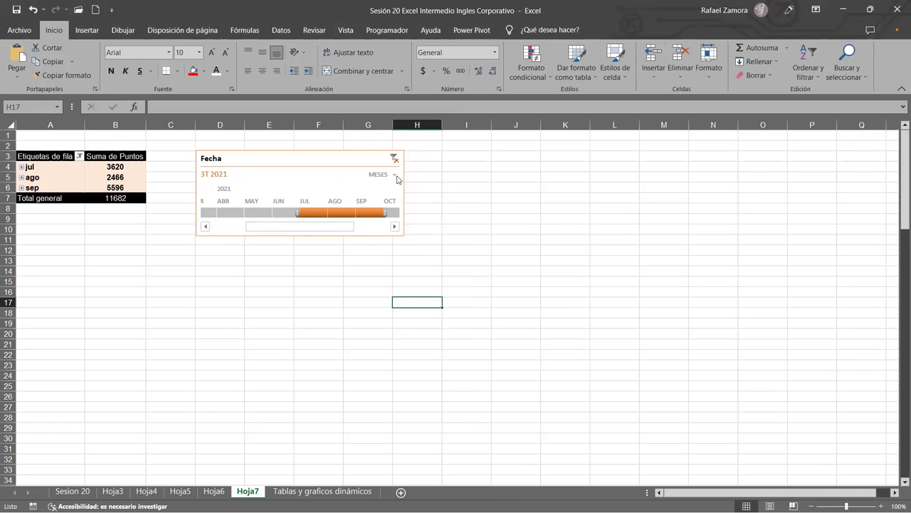
click(396, 175)
click(401, 230)
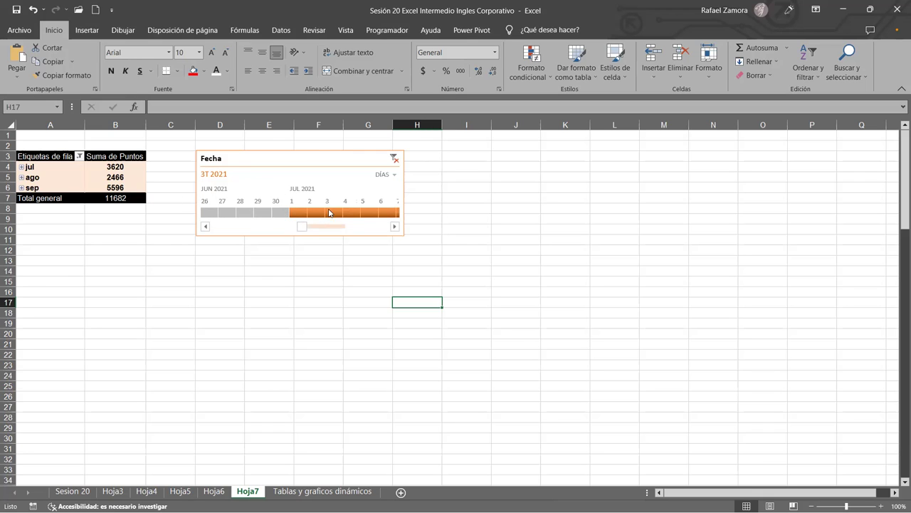
Filter to 28 jun – 4 jul 2021, return to months, then clear the timeline filter
click(279, 213)
mouse_move(279, 212)
mouse_down()
mouse_move(226, 212)
mouse_move(351, 215)
mouse_up()
click(295, 214)
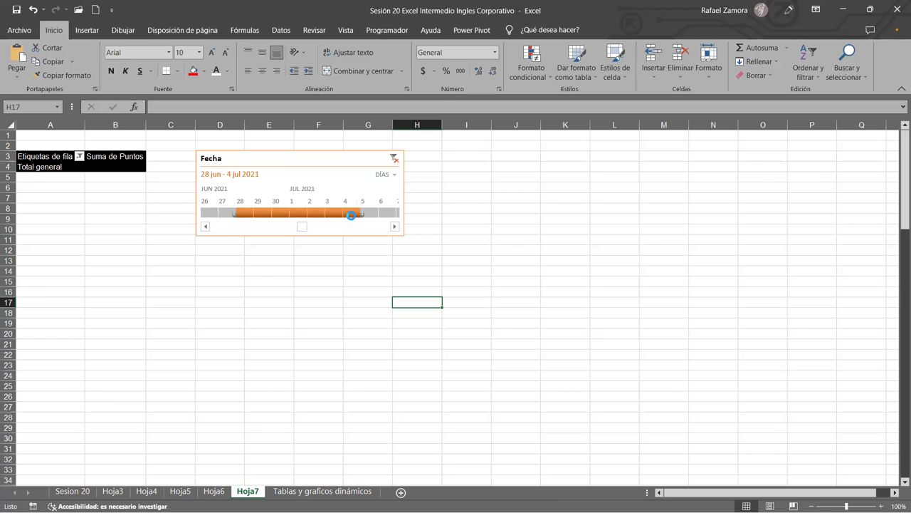
click(394, 175)
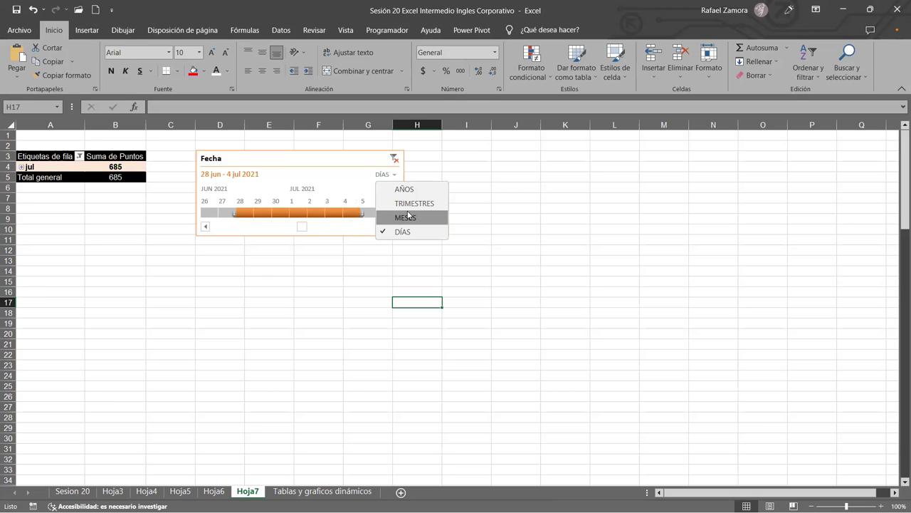
click(407, 218)
click(408, 259)
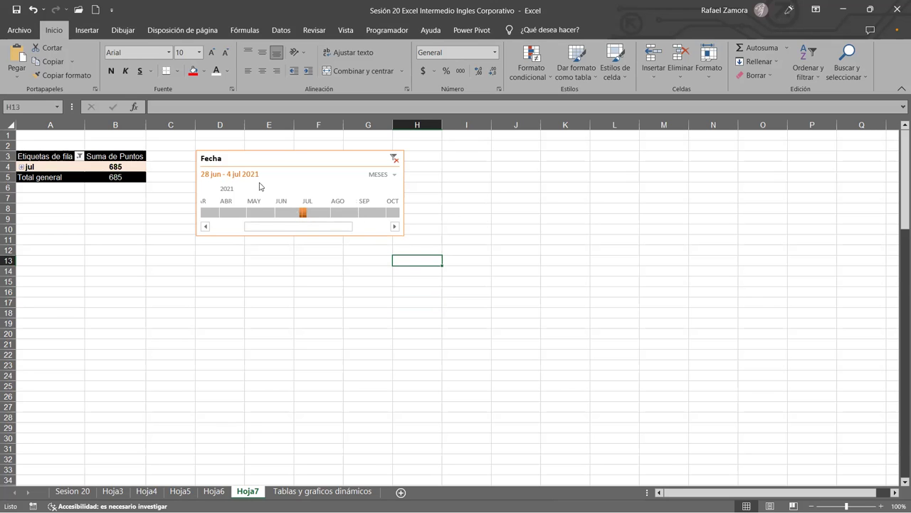
click(396, 158)
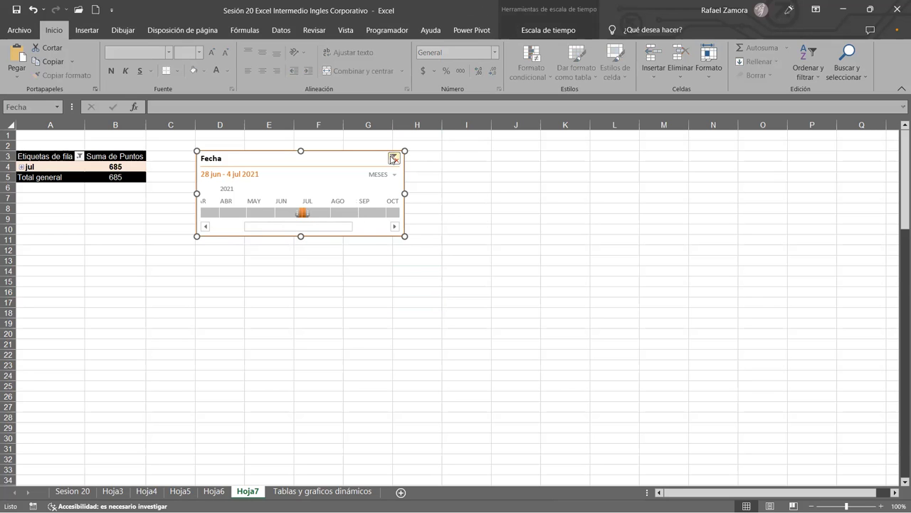
click(460, 257)
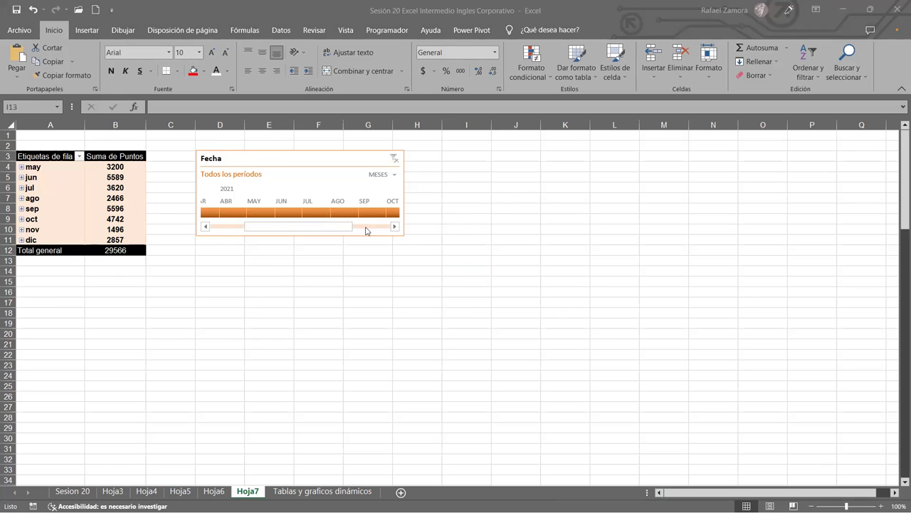
drag(334, 227, 244, 227)
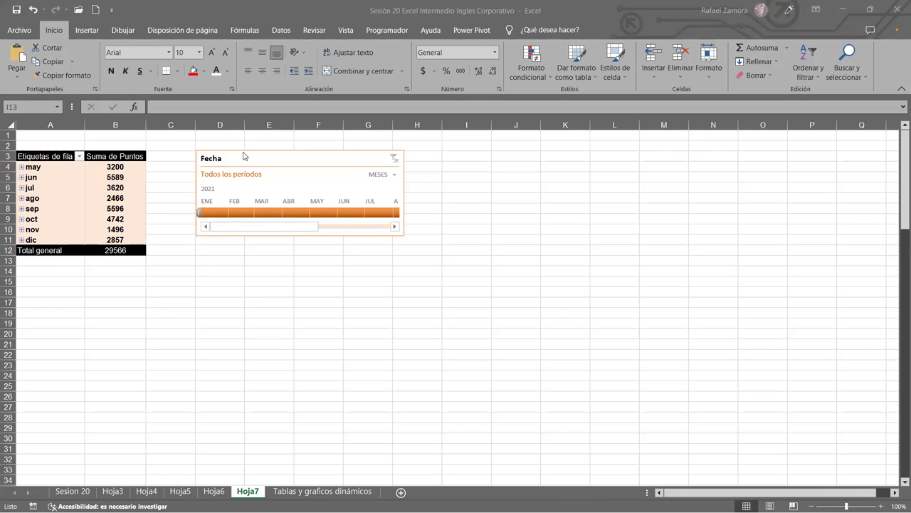
drag(261, 152, 261, 153)
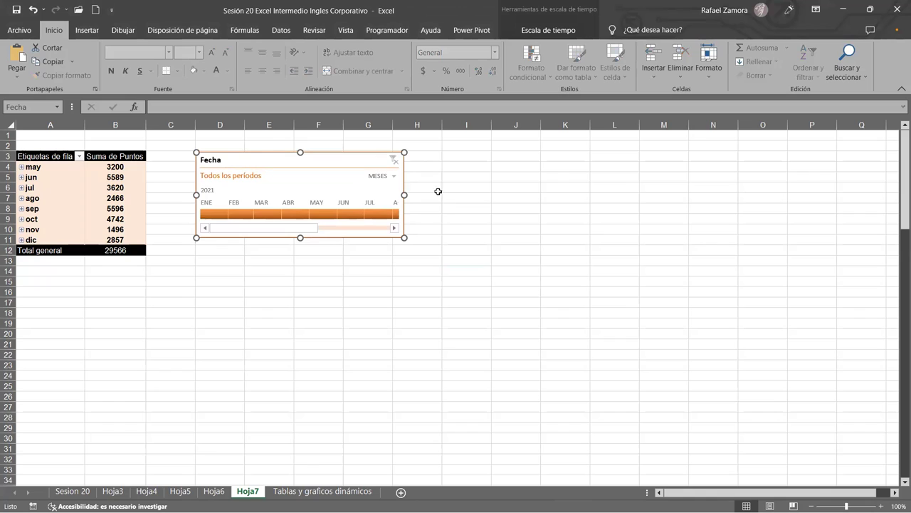
drag(335, 155, 335, 155)
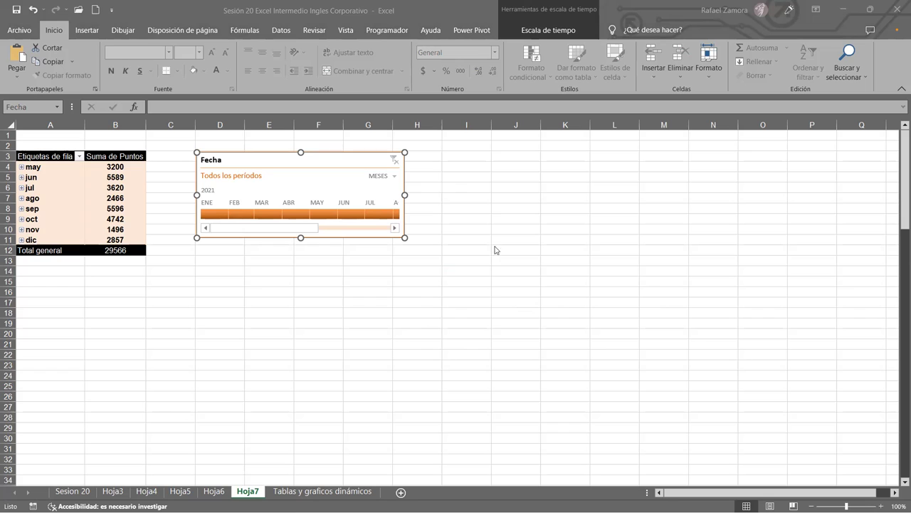
click(519, 198)
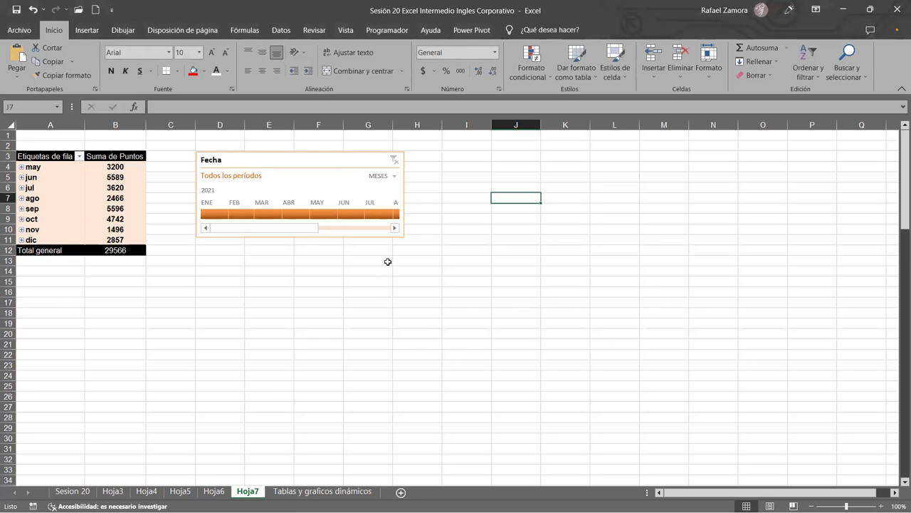